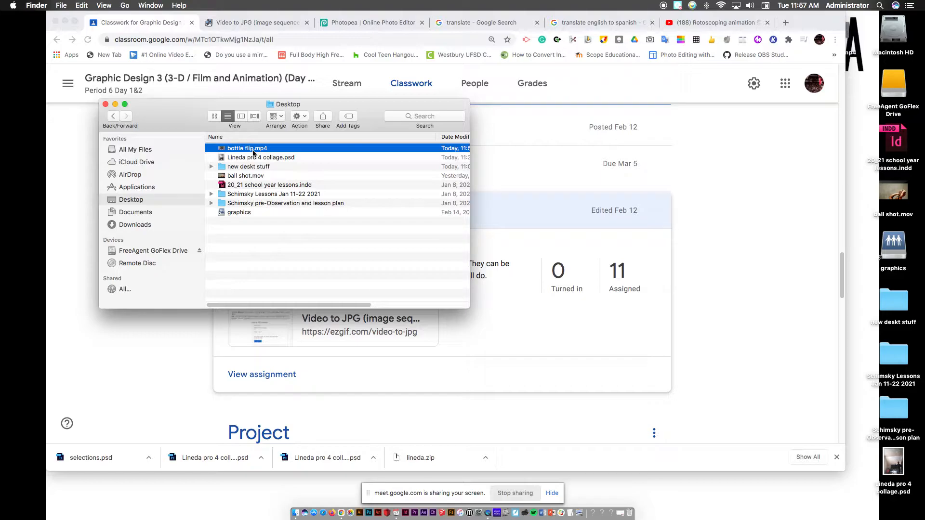
- Preview the bottle flip.mp4 video from the Desktop folder and close the preview
key("space")
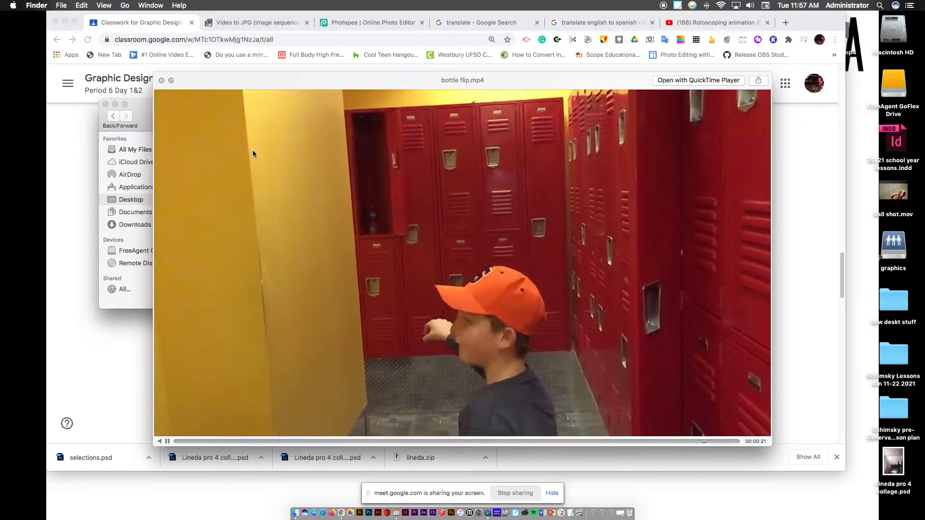
key("space")
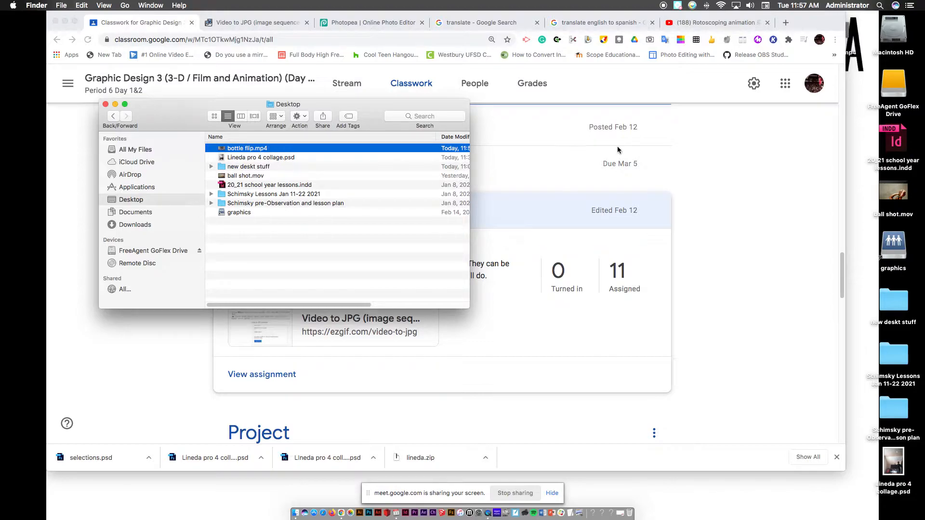
- Switch to Chrome and open the Video to JPG link attached to the Rotoscope project assignment
left_click(743, 170)
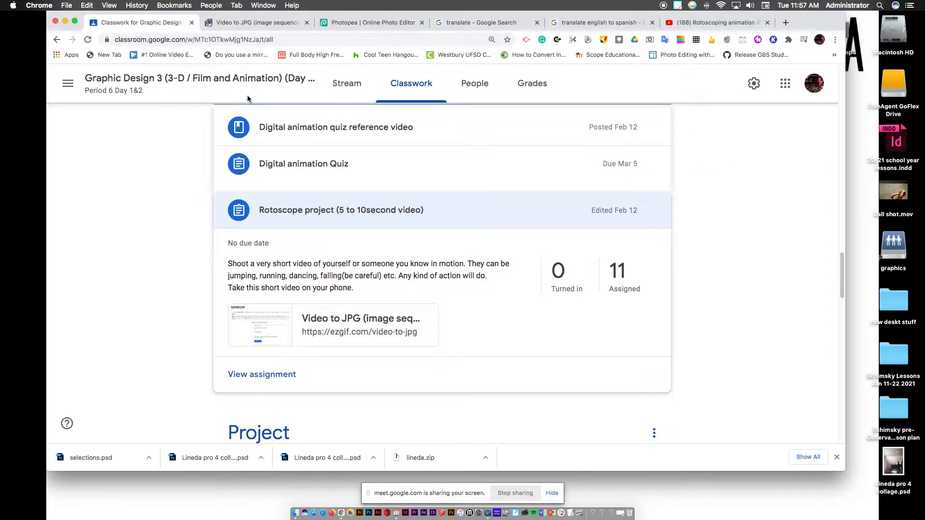
scroll(447, 216, "up", 3)
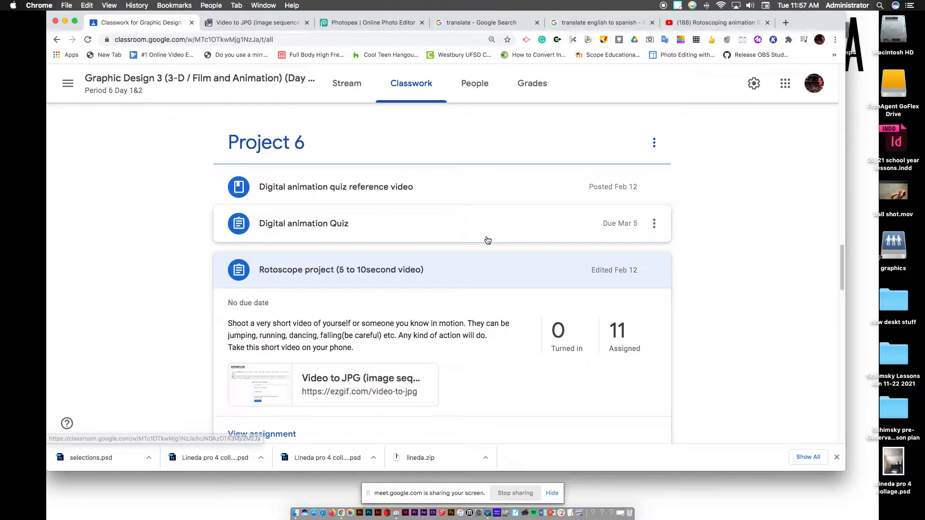
scroll(489, 241, "down", 3)
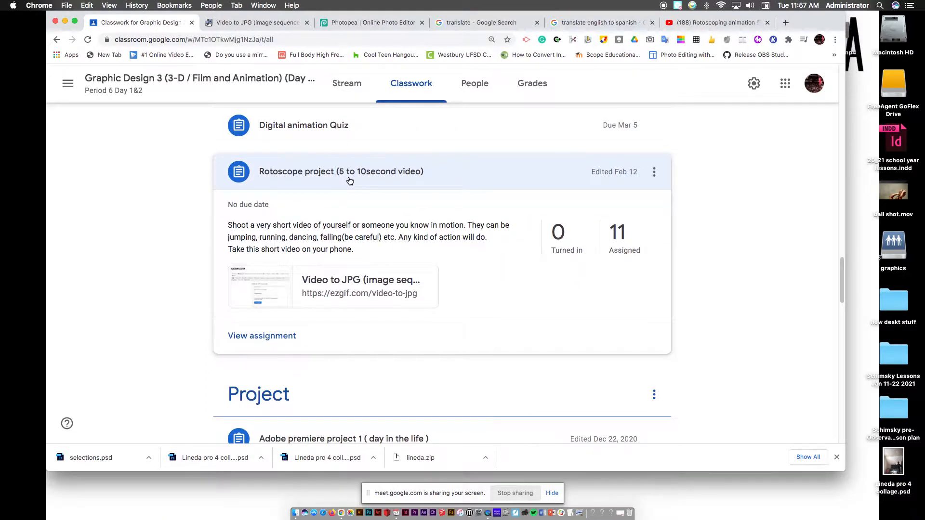
scroll(408, 257, "down", 1)
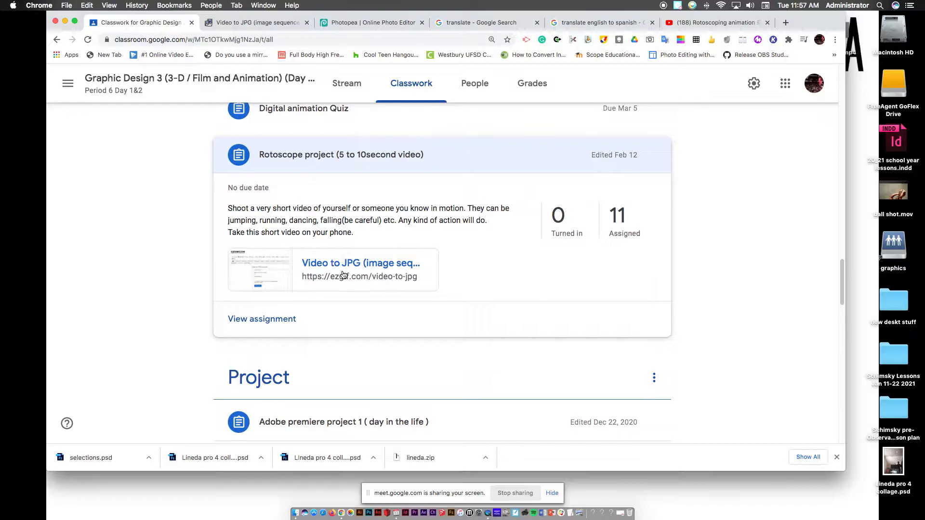
left_click(348, 264)
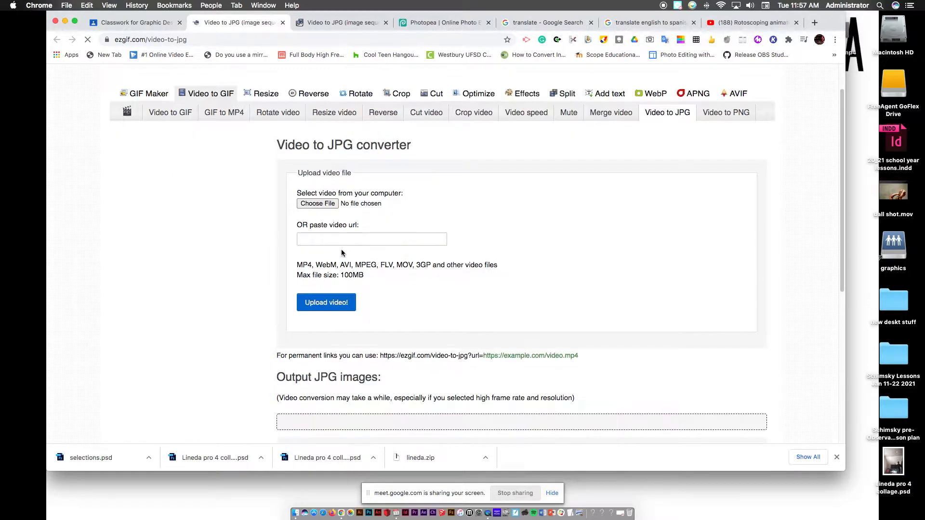
- Choose bottle flip.mp4 from the Desktop as the video to convert
left_click(324, 204)
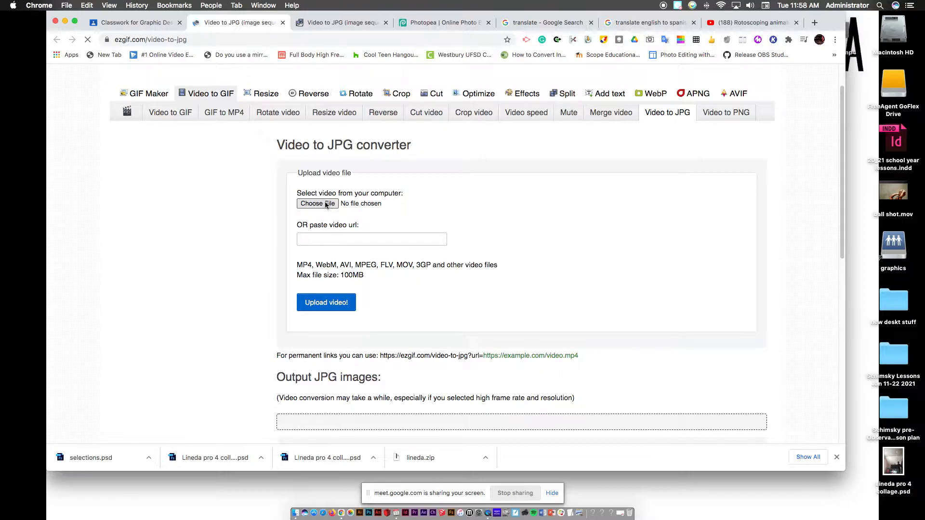
left_click(325, 204)
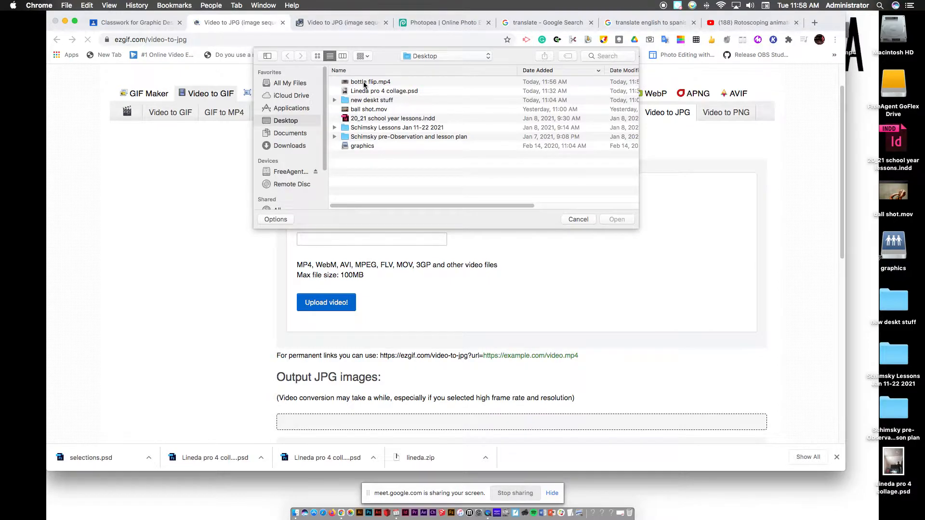
left_click(364, 84)
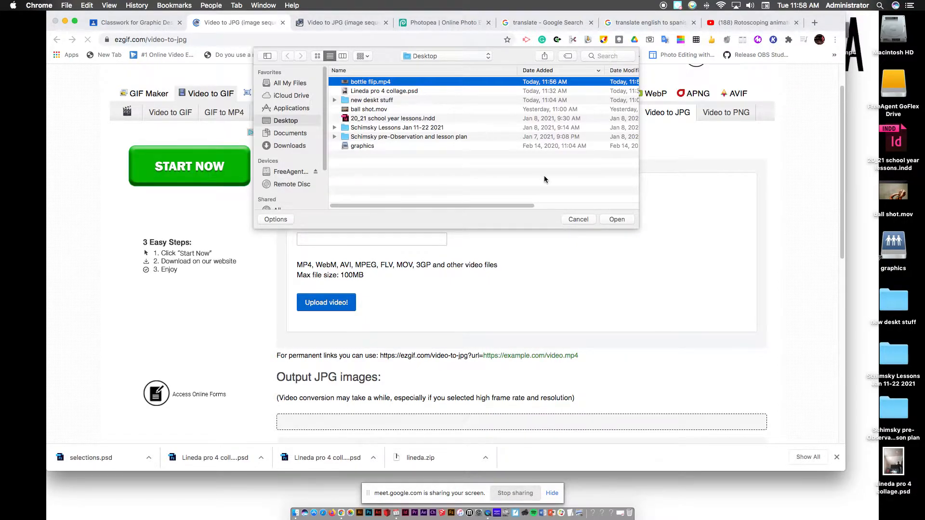
left_click(617, 220)
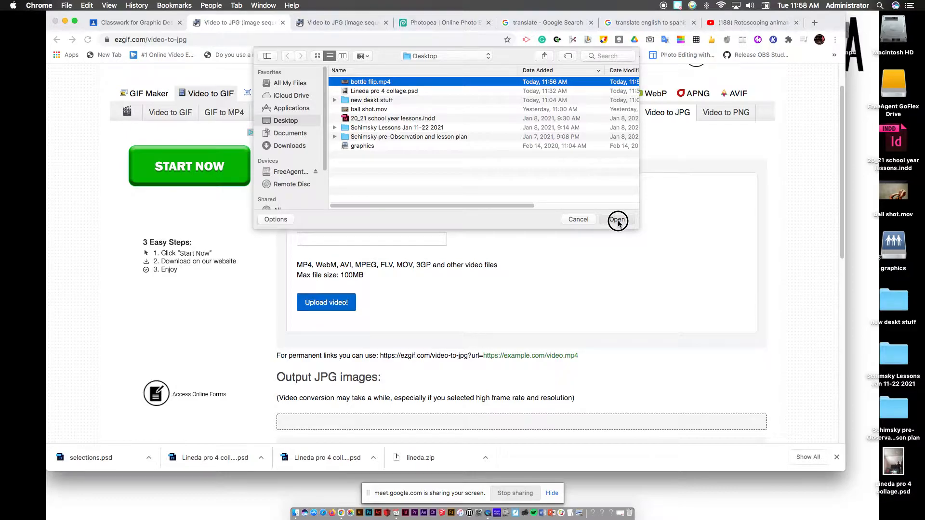
left_click(618, 220)
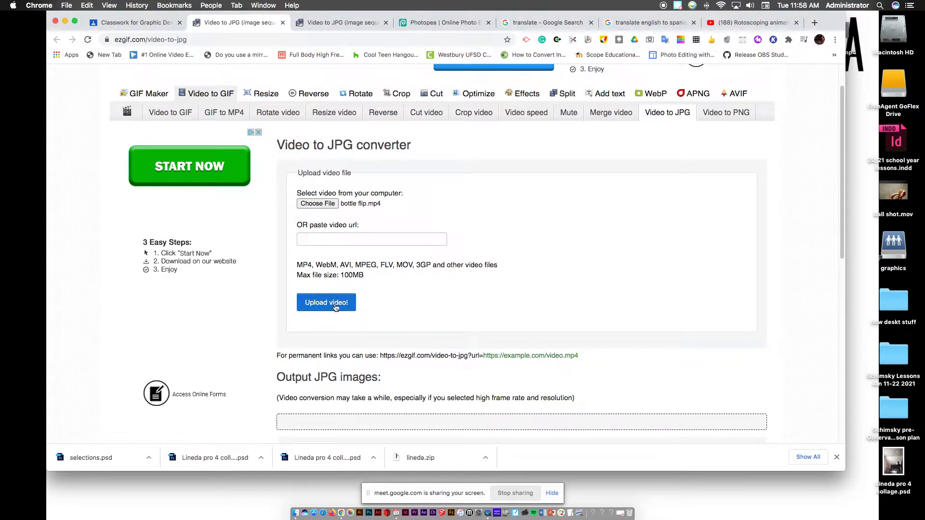
- Reopen the video file selection, cancel it, and try to upload the video
left_click(357, 204)
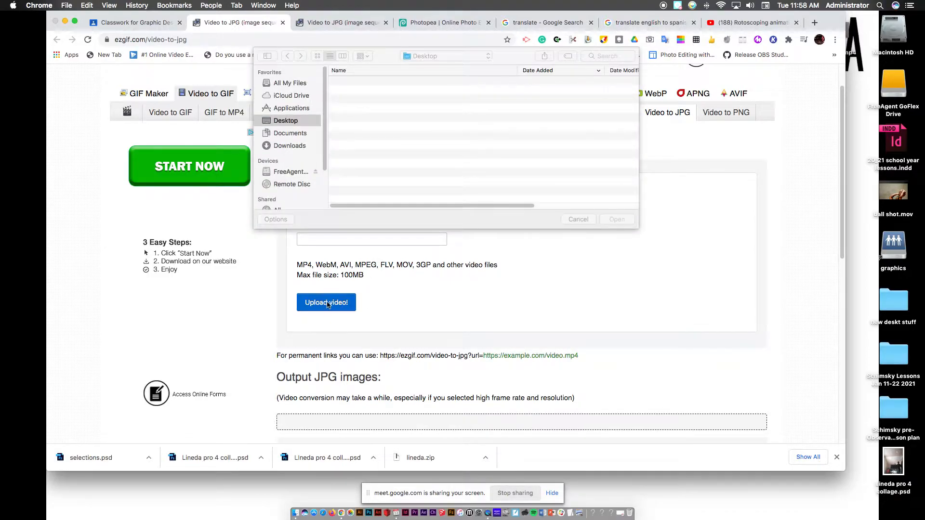
left_click(573, 220)
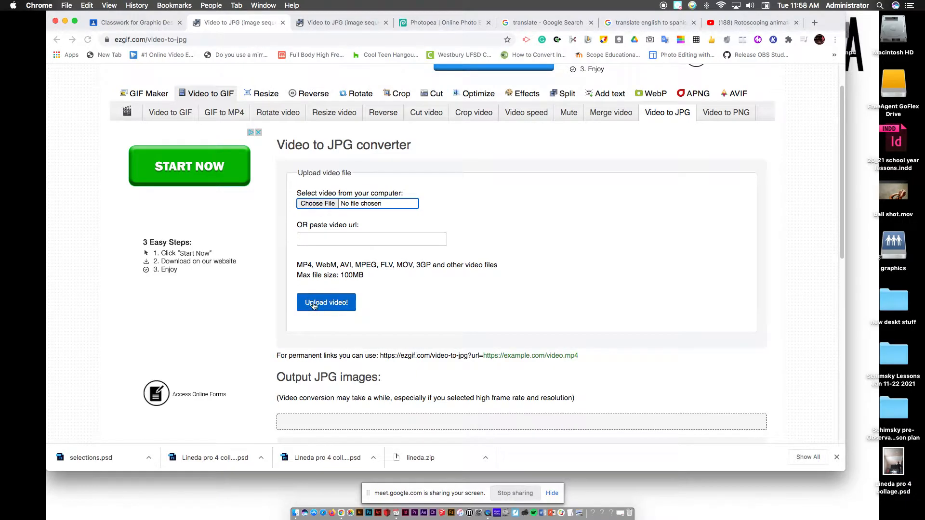
left_click(332, 303)
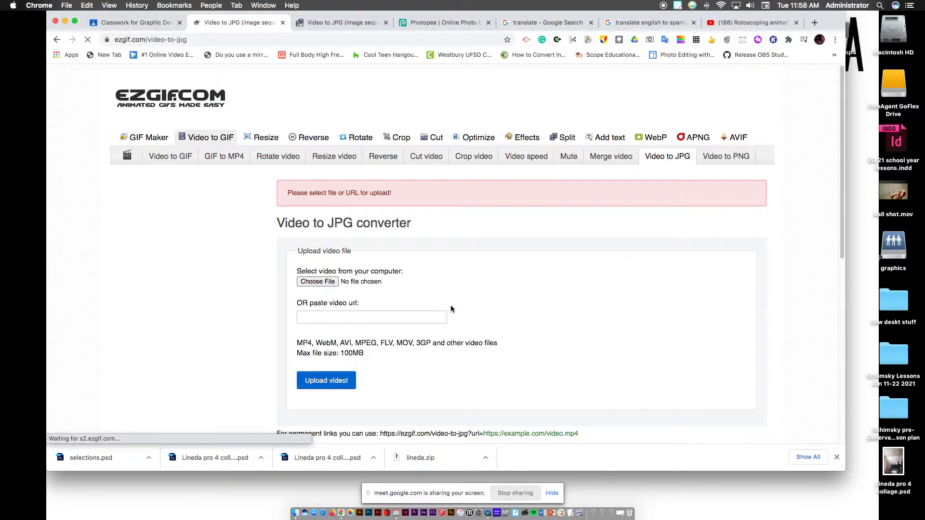
- Look through the converter page and return to the previous upload form
scroll(458, 310, "down", 1)
scroll(462, 311, "down", 4)
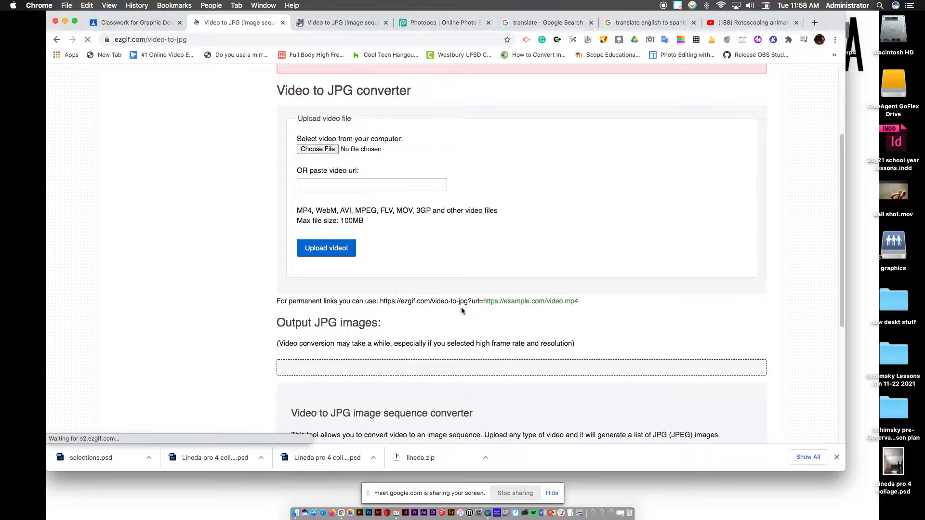
scroll(444, 305, "down", 3)
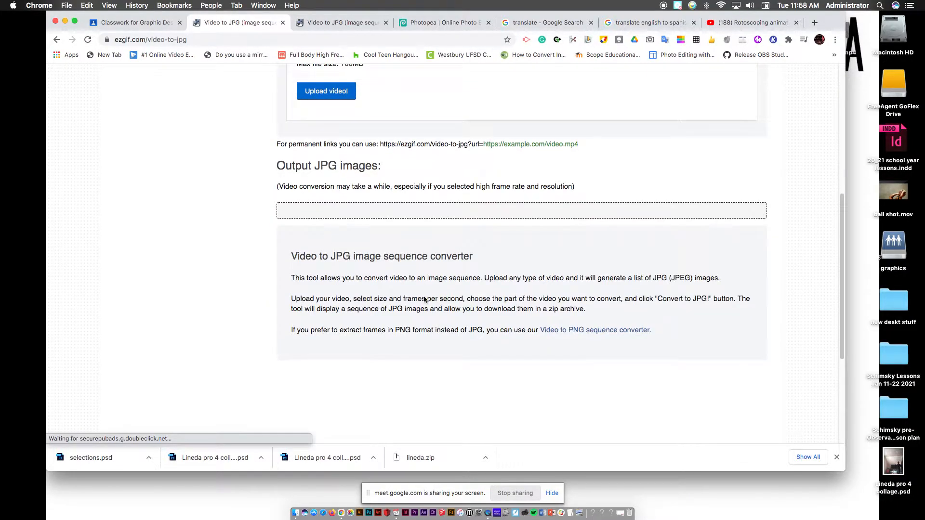
scroll(337, 241, "up", 10)
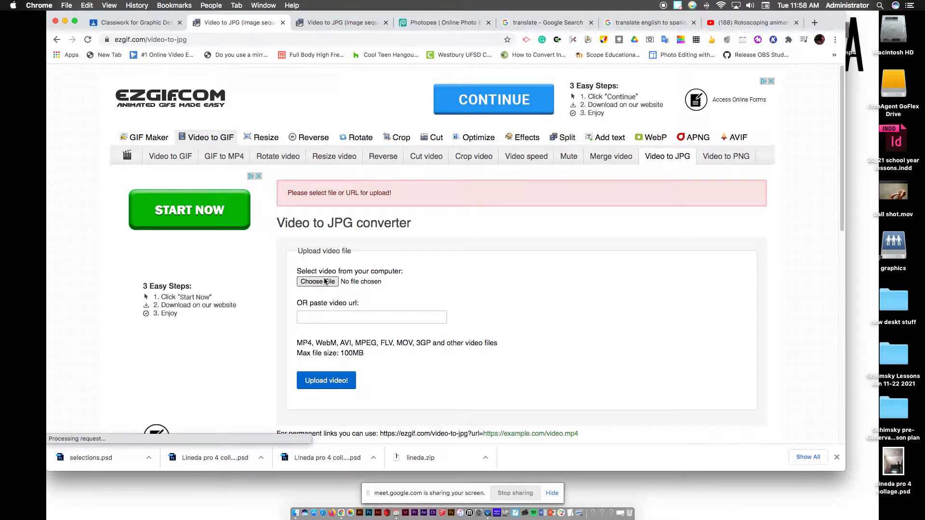
left_click(57, 40)
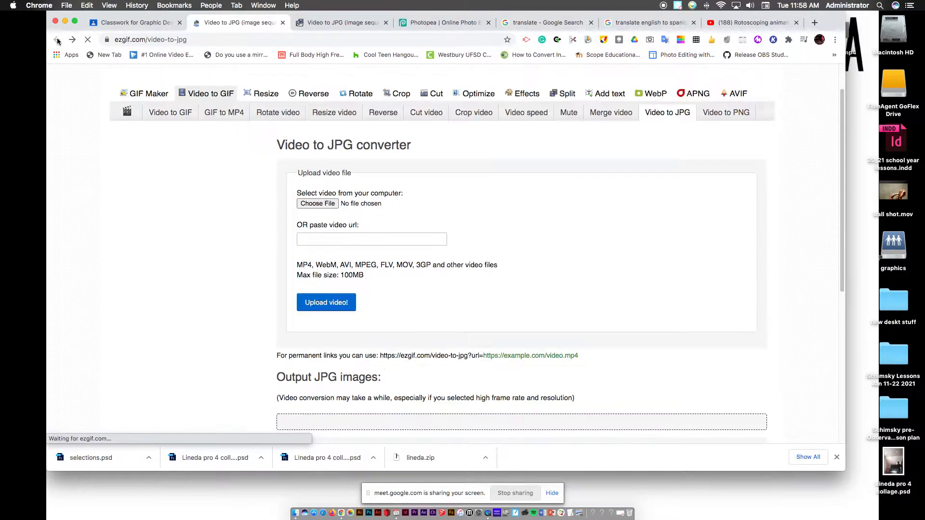
- Check the size of bottle flip.mp4 on the Desktop, choose it as the source video, and upload it to the converter
left_click(327, 203)
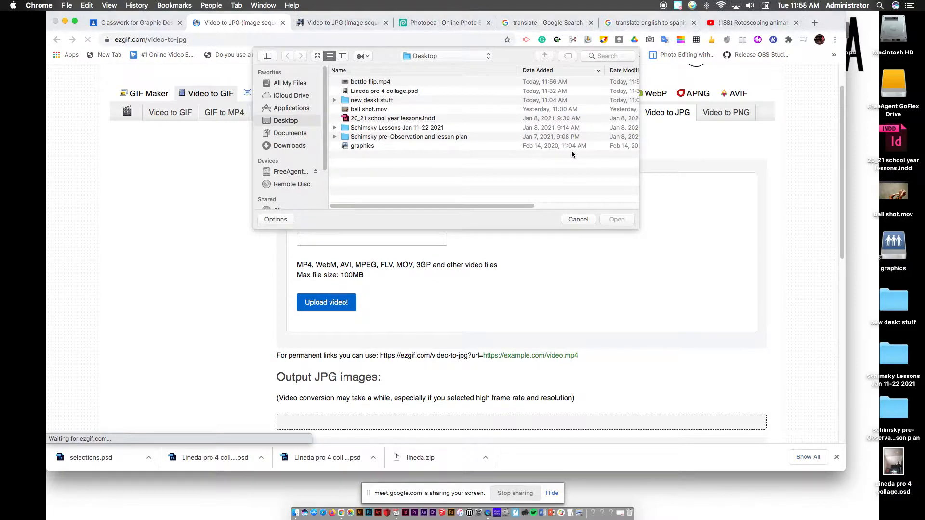
left_click_drag(530, 206, 584, 208)
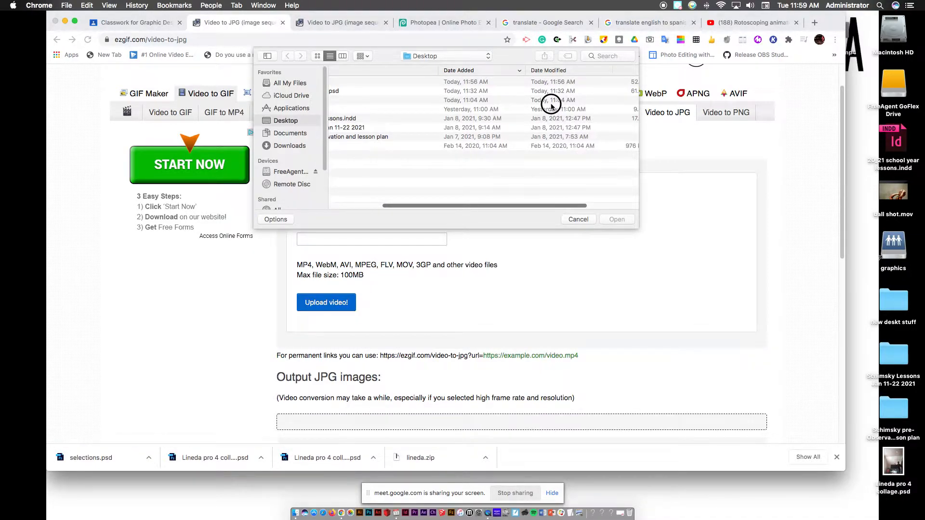
scroll(612, 198, "right", 3)
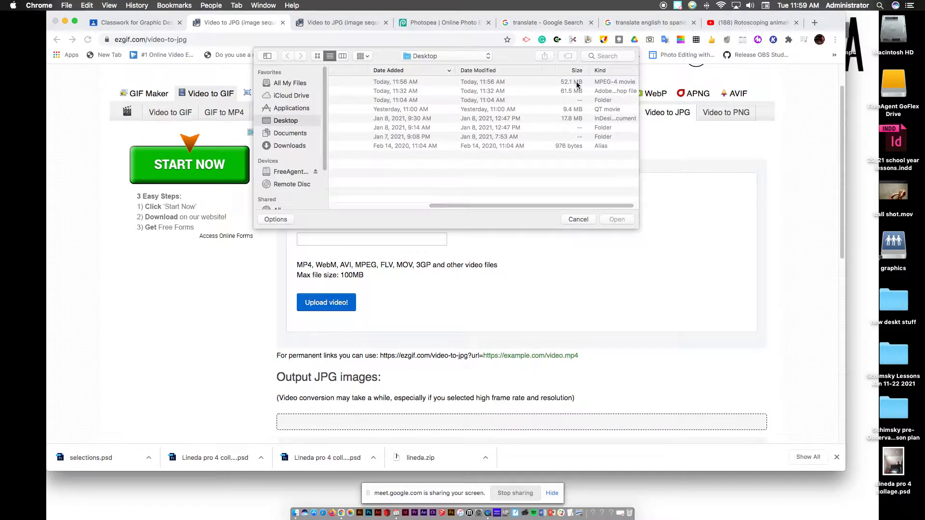
left_click(503, 81)
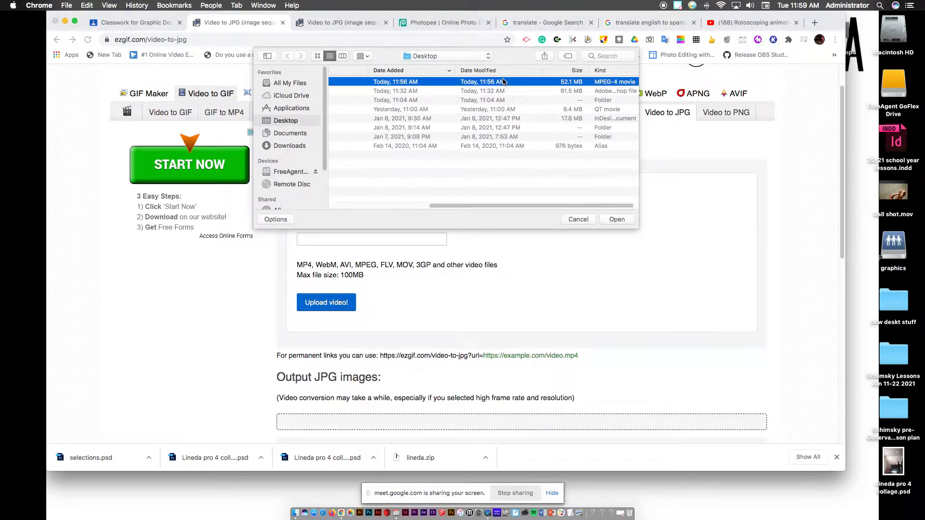
left_click(619, 218)
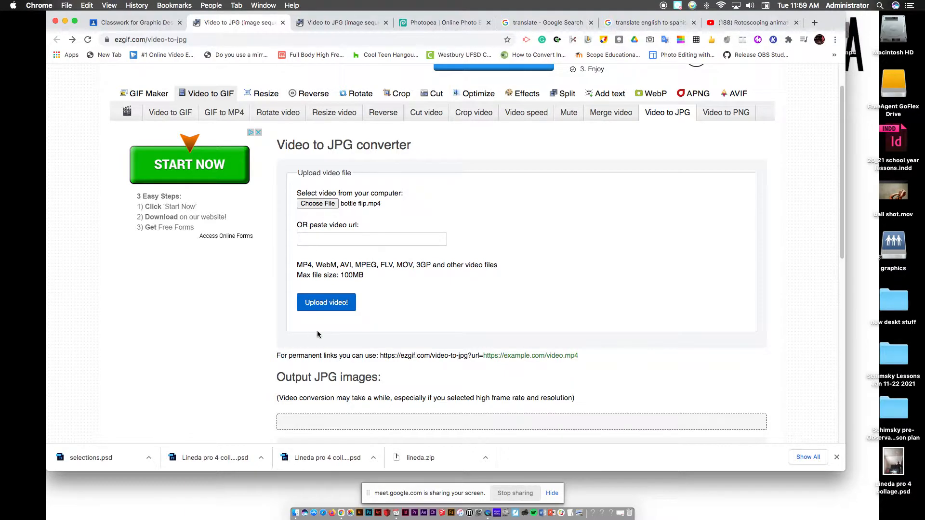
left_click(321, 307)
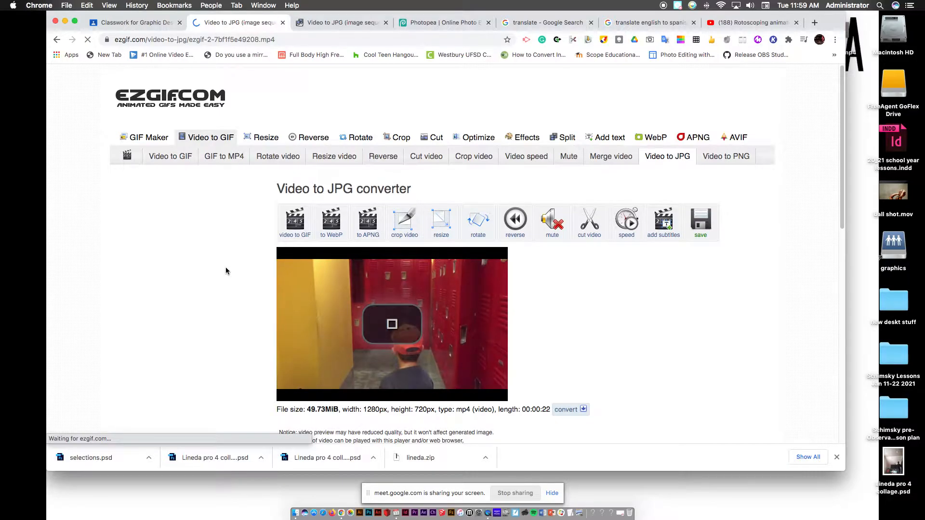
- Set the end time of the video conversion to 22 seconds
scroll(236, 272, "down", 3)
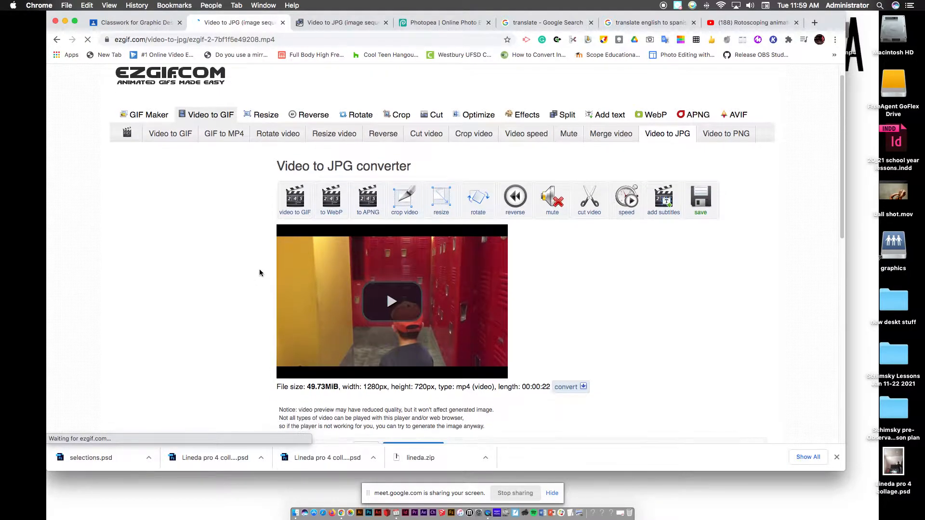
scroll(259, 273, "down", 3)
scroll(259, 272, "down", 2)
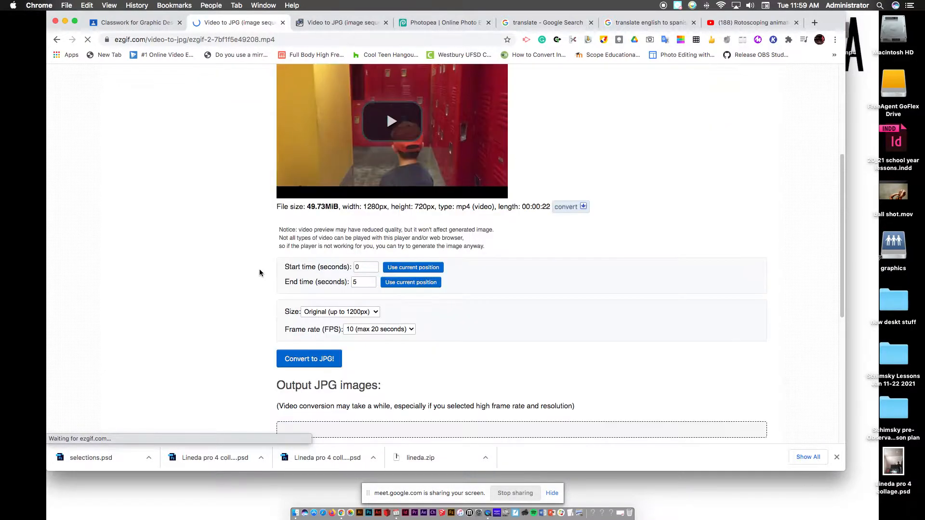
scroll(513, 259, "down", 2)
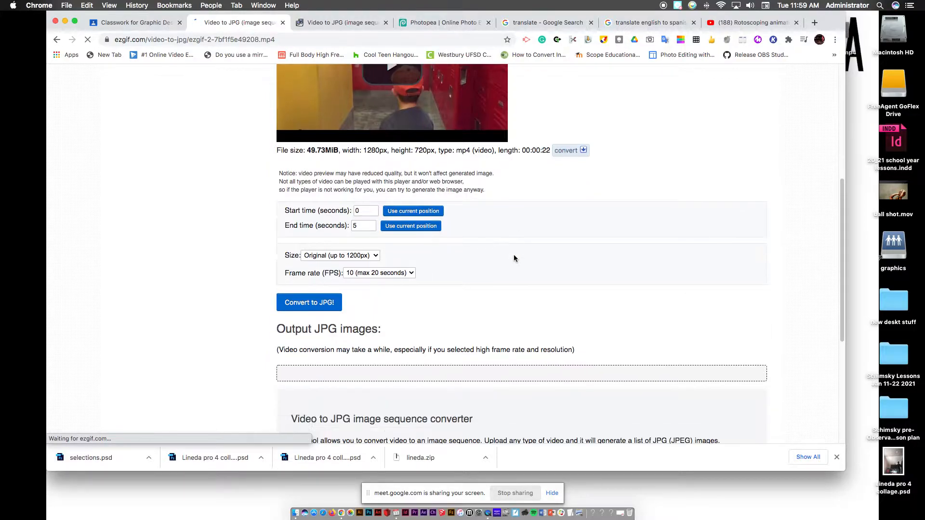
scroll(332, 220, "down", 6)
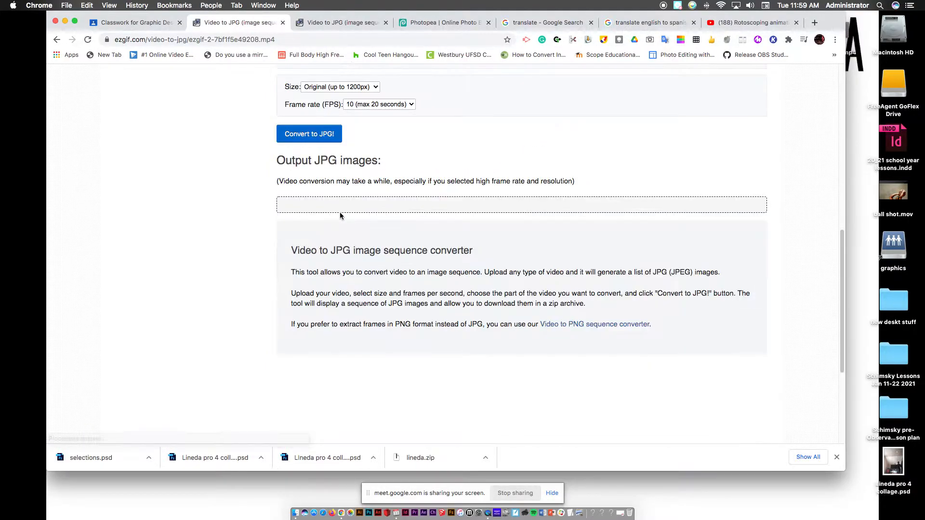
scroll(369, 191, "up", 1)
scroll(369, 204, "up", 5)
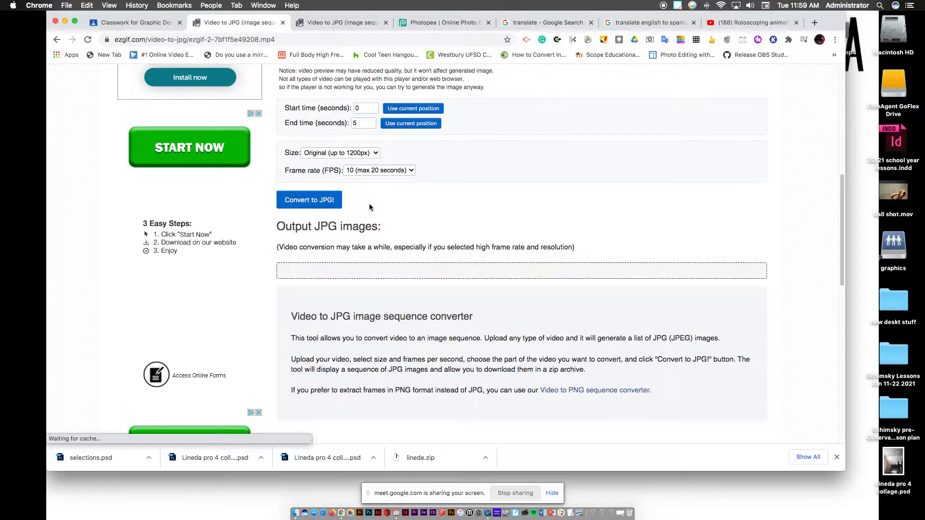
scroll(372, 214, "up", 3)
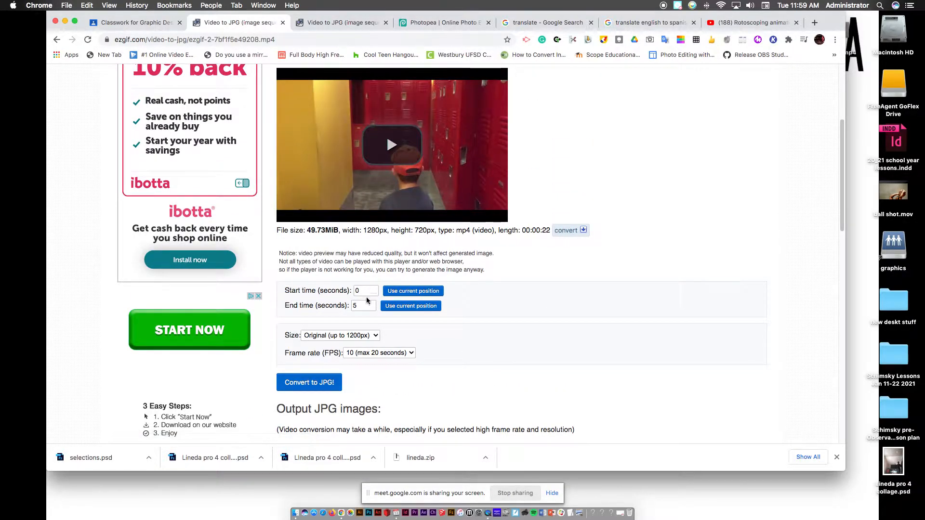
left_click(370, 304)
left_click(370, 303)
left_click(371, 303)
left_click(370, 303)
left_click(371, 304)
double_click(370, 303)
left_click(370, 304)
double_click(370, 303)
left_click(371, 303)
left_click(370, 303)
left_click(371, 303)
left_click(371, 303)
double_click(370, 303)
left_click(371, 304)
left_click(370, 303)
left_click(371, 304)
left_click(370, 308)
left_click(371, 308)
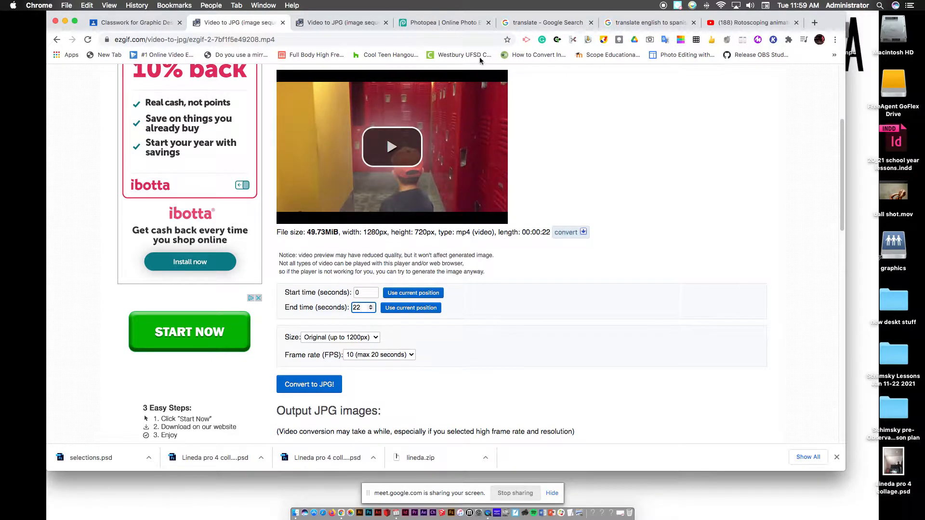
- Move the browser window aside, switch to Finder, and play a preview of bottle flip.mp4
left_click_drag(839, 22, 839, 236)
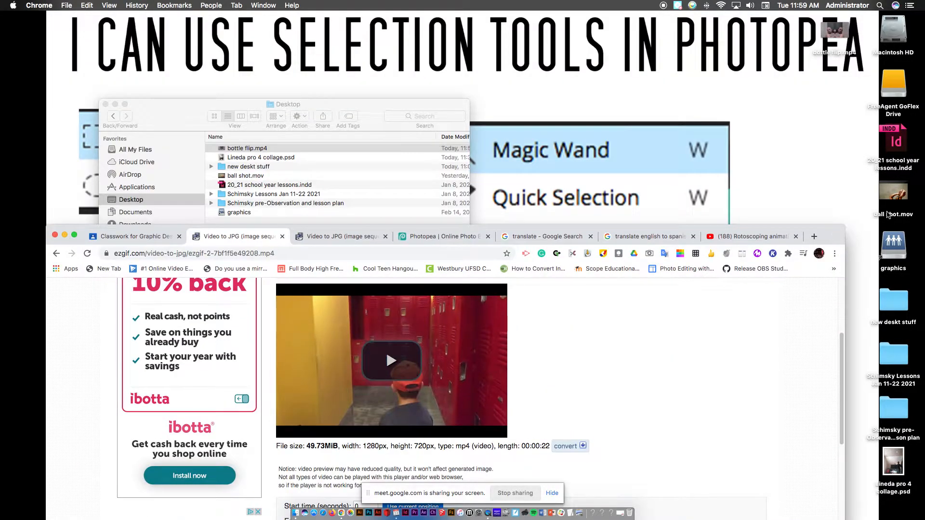
left_click(363, 104)
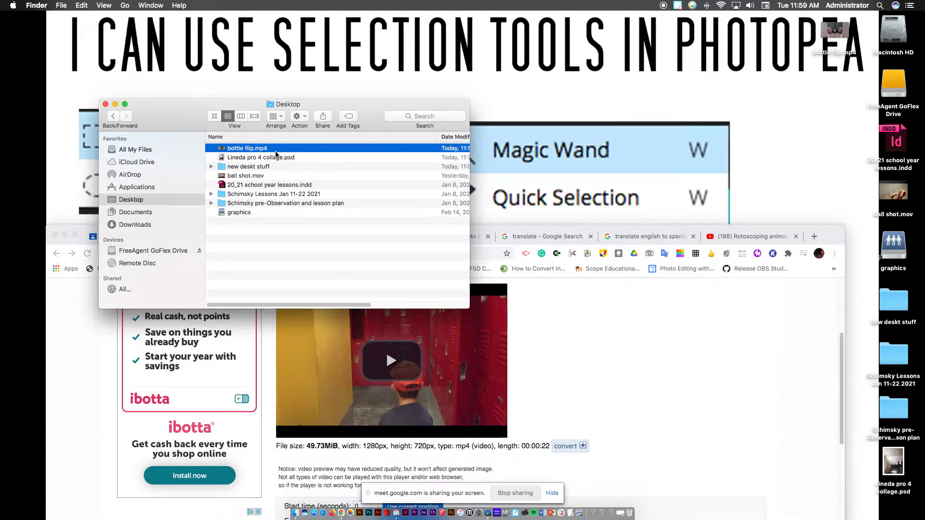
key("space")
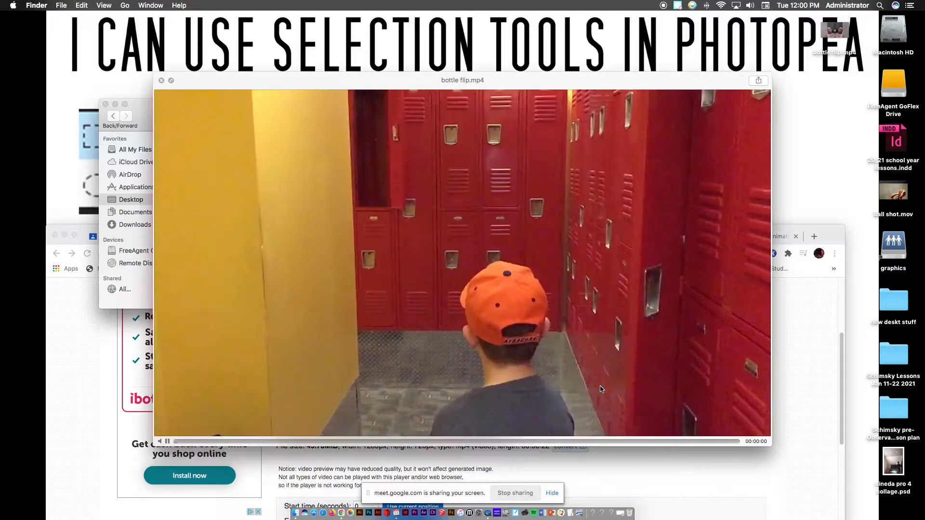
- Close the bottle flip.mp4 preview, switch back to Chrome, and move its window up to show the converter settings
left_click(162, 80)
left_click(832, 237)
left_click_drag(833, 237, 834, 24)
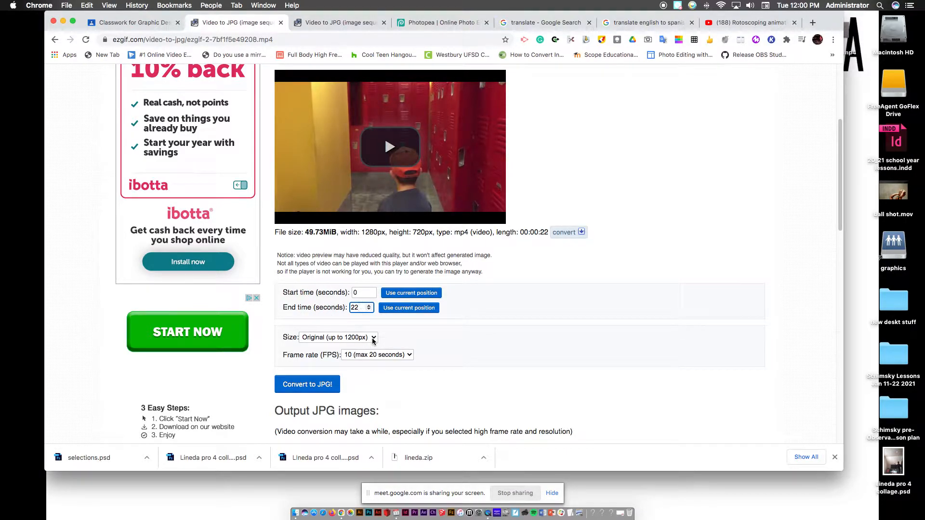
- Set the frame rate to 5 FPS (max 30 seconds) and convert the video to JPG
left_click(410, 356)
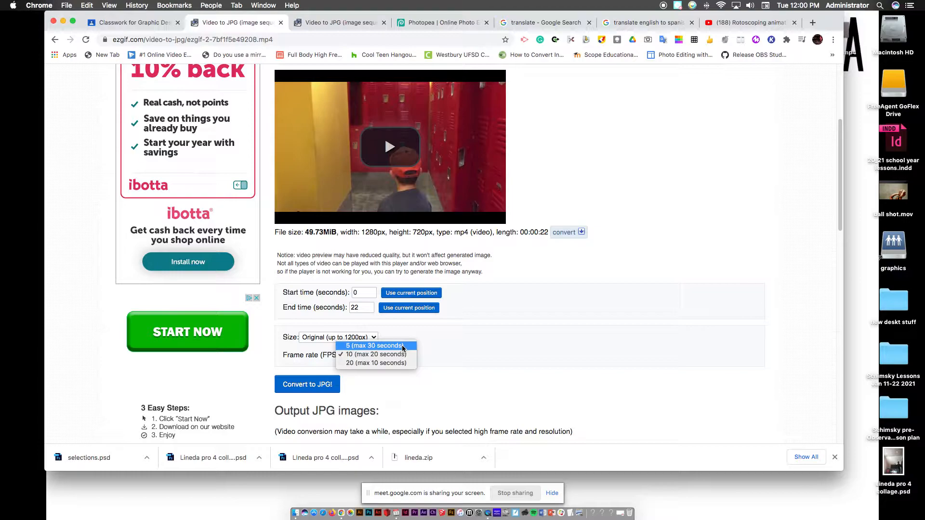
left_click(401, 345)
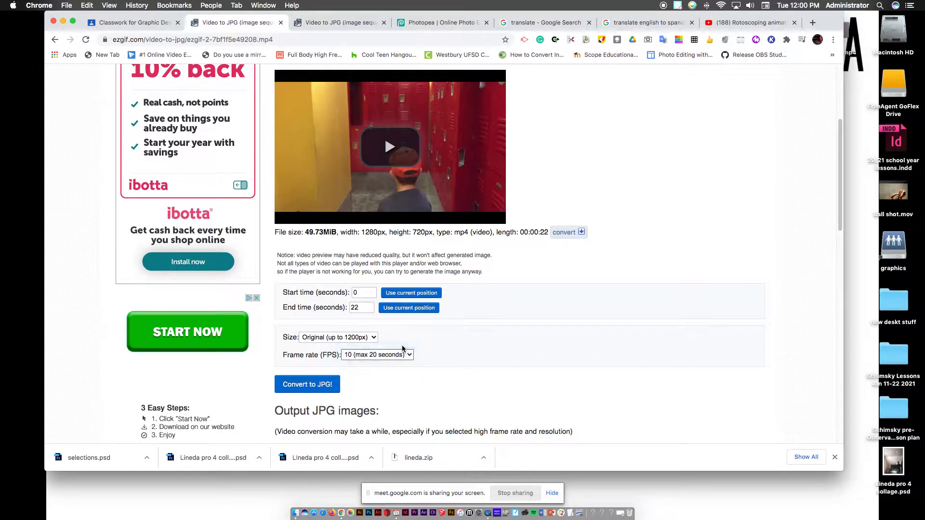
left_click(313, 386)
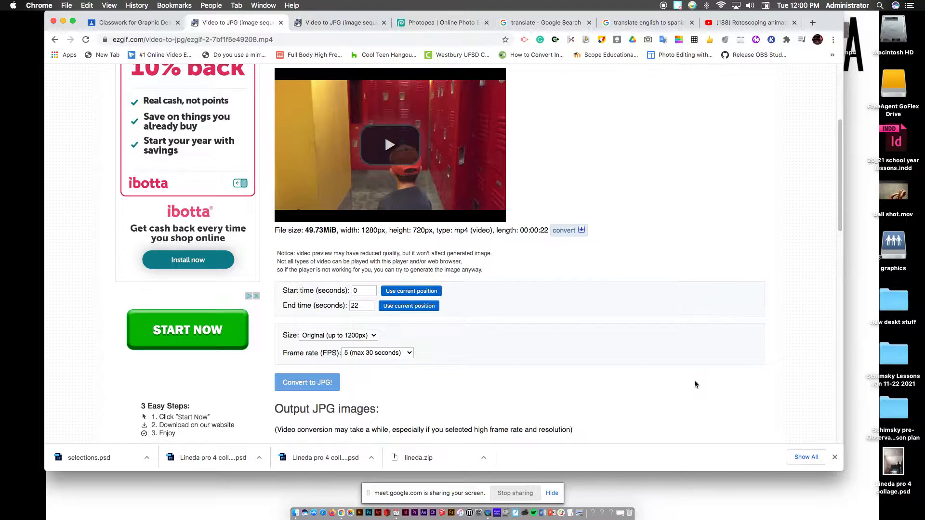
- Look through the output JPG images from the first frame to the last one
scroll(694, 383, "down", 5)
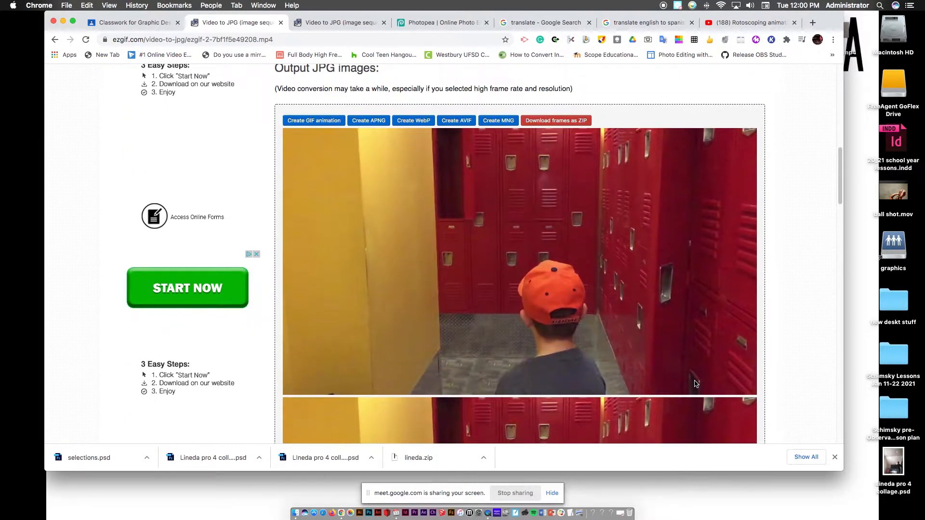
scroll(695, 384, "down", 1)
scroll(695, 384, "down", 6)
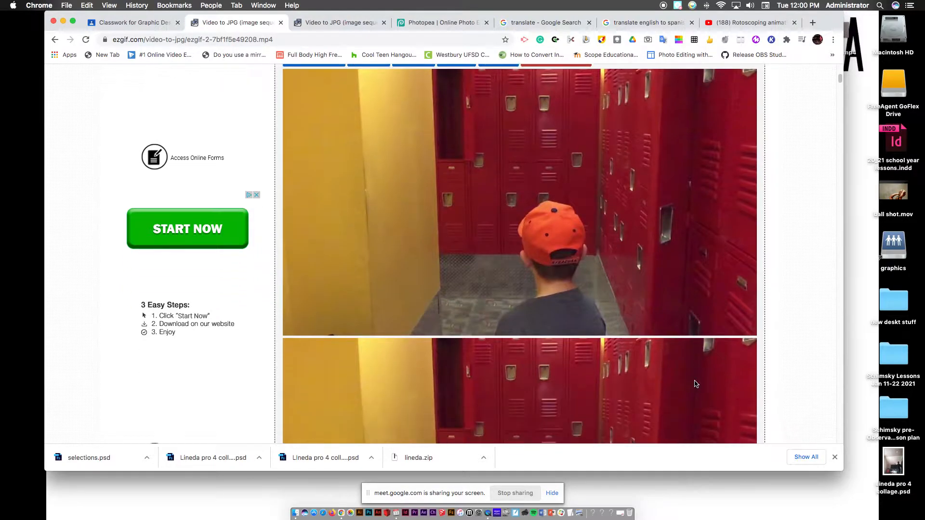
scroll(694, 384, "down", 10)
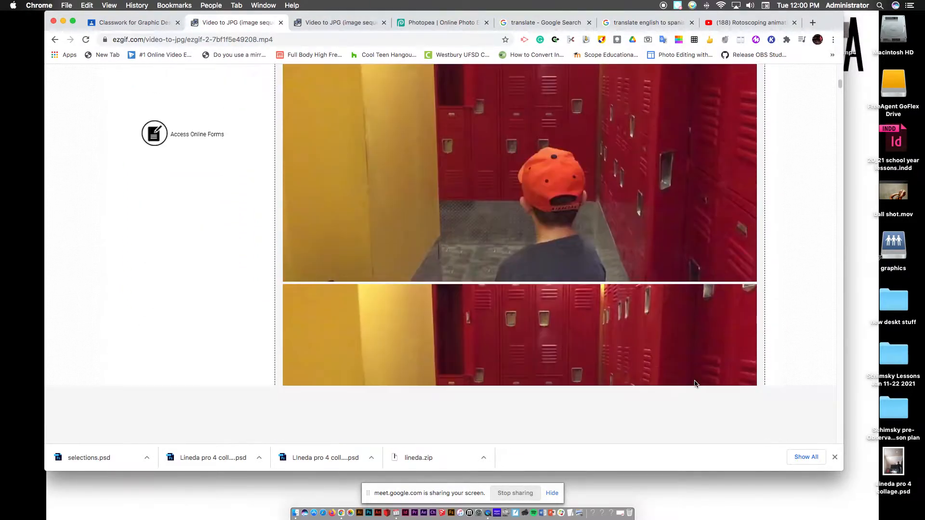
scroll(694, 384, "down", 8)
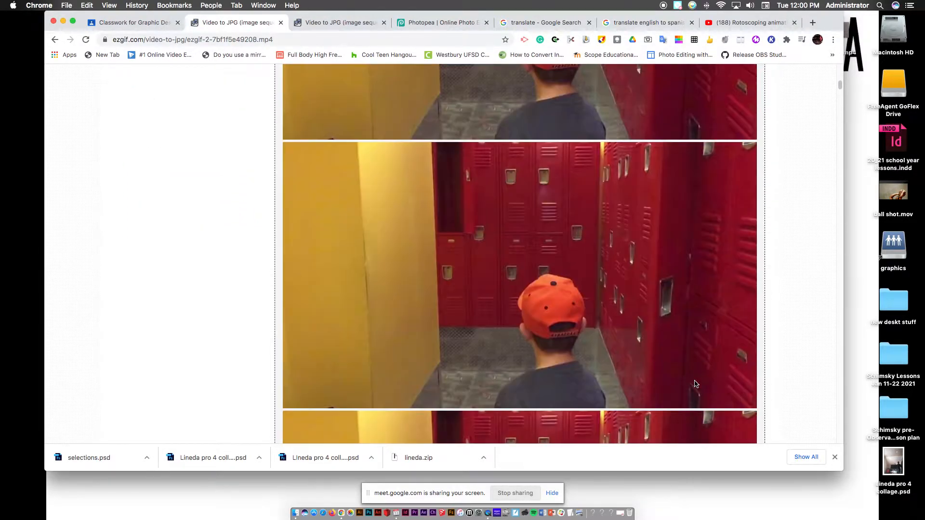
scroll(695, 384, "down", 5)
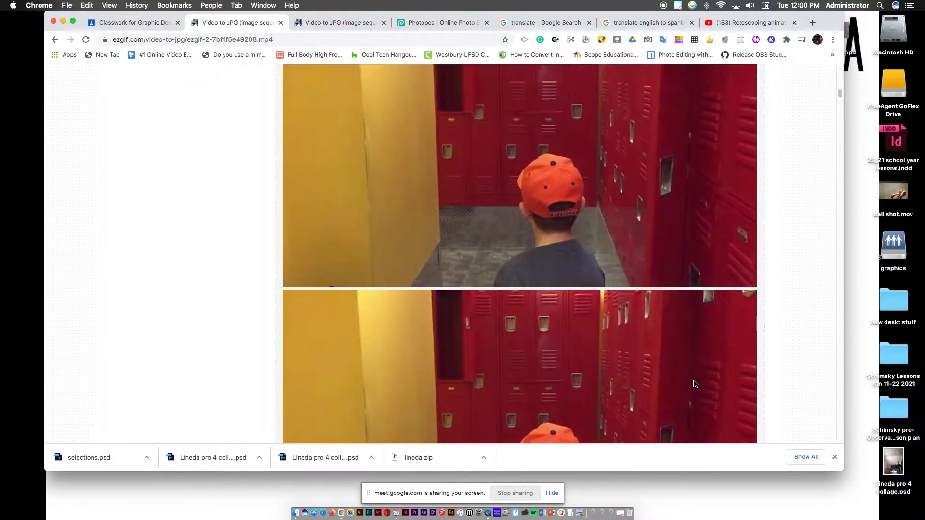
left_click_drag(837, 102, 839, 390)
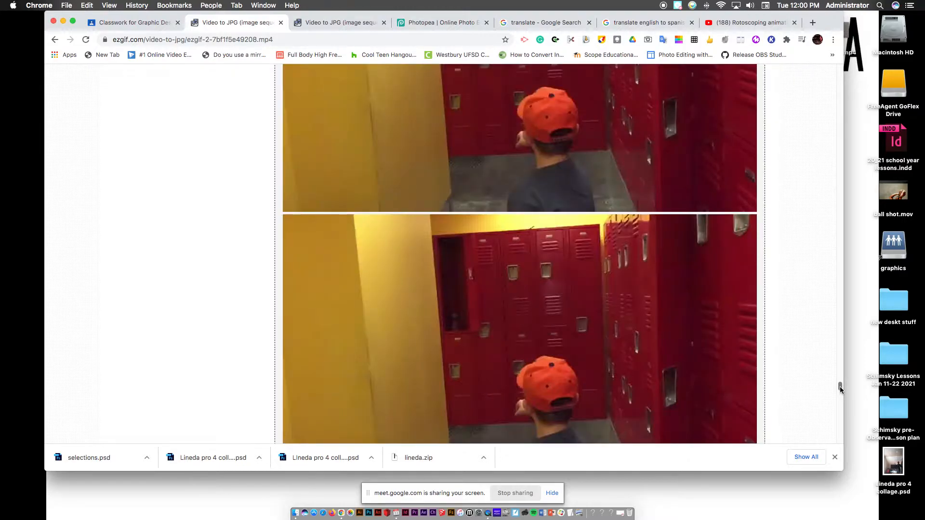
left_click_drag(840, 386, 840, 435)
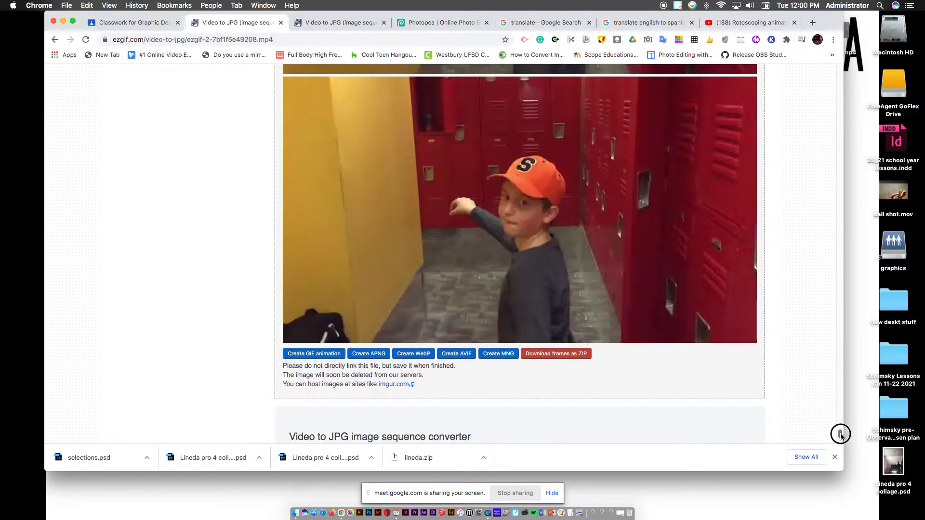
- Download the frames as a ZIP named bottle flip into Downloads with the extension shown, and close the conversion results page
left_click(570, 357)
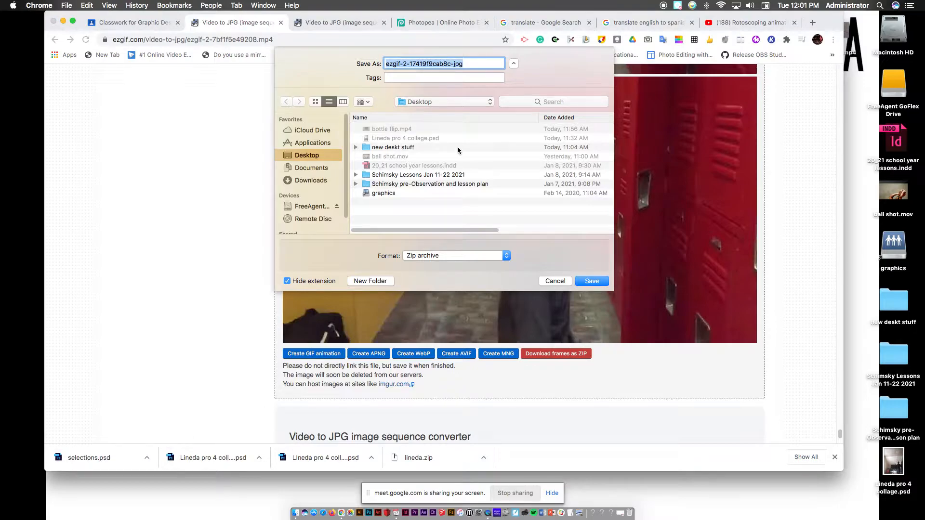
left_click(319, 180)
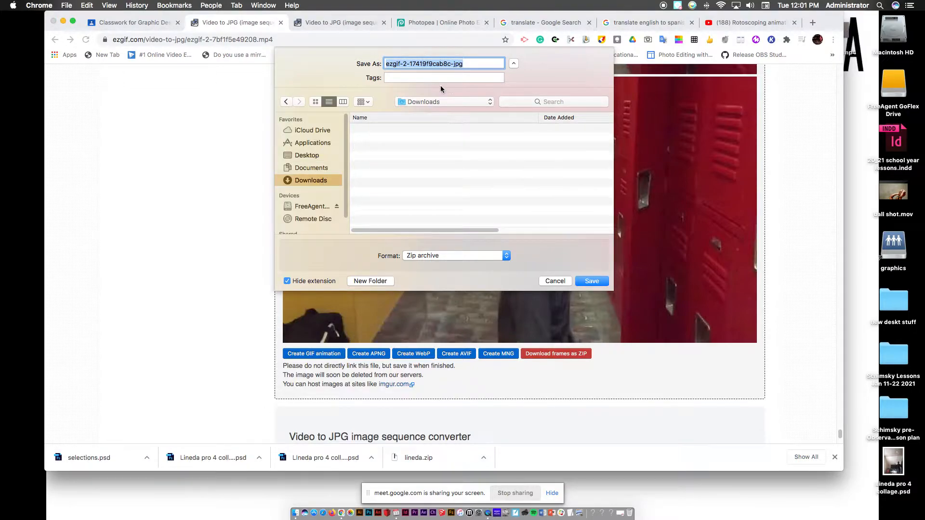
left_click(439, 64)
left_click_drag(439, 64, 358, 63)
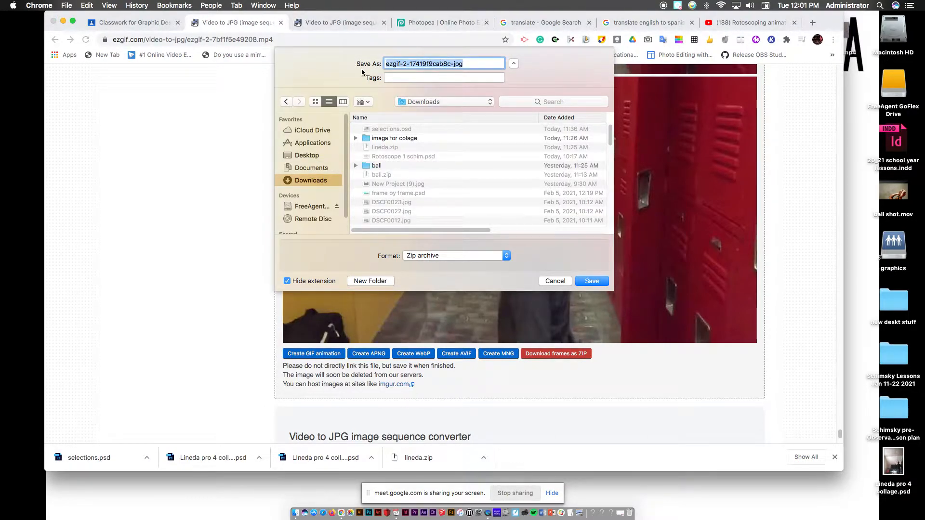
type("bottle flip")
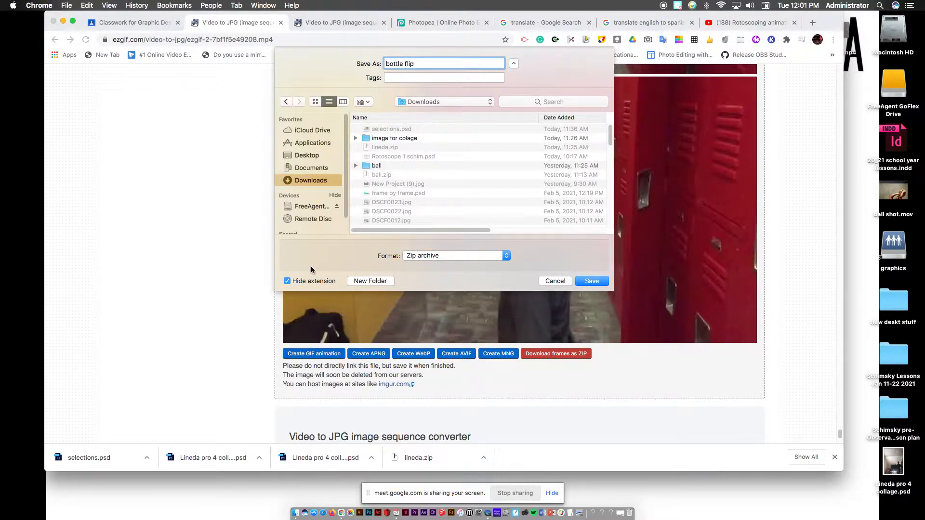
left_click(287, 281)
left_click(592, 286)
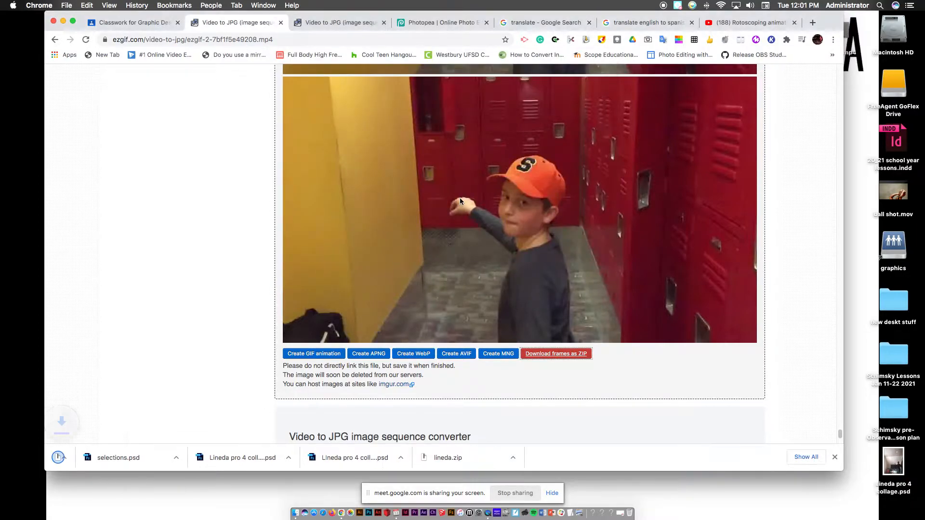
left_click(281, 25)
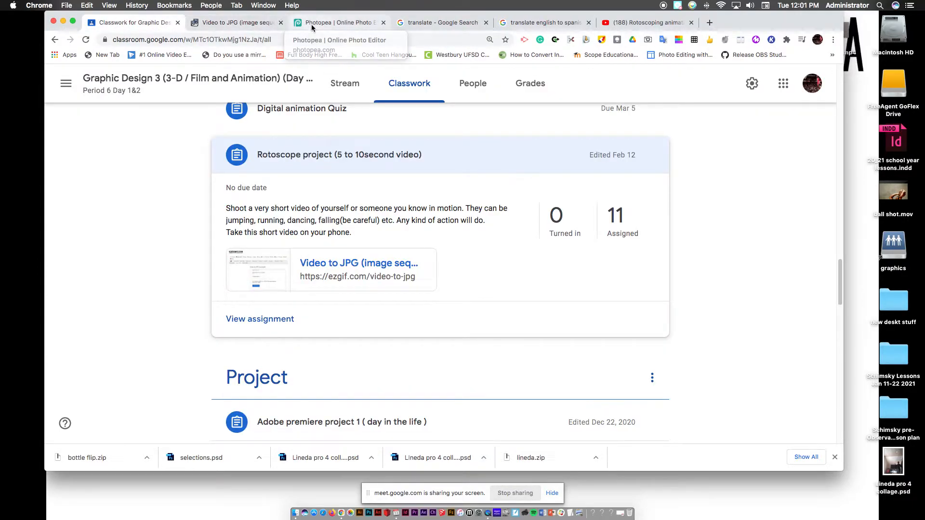
- In Finder, extract bottle flip.zip in the Downloads folder and open the extracted bottle flip folder in an enlarged window
left_click(297, 513)
left_click(135, 225)
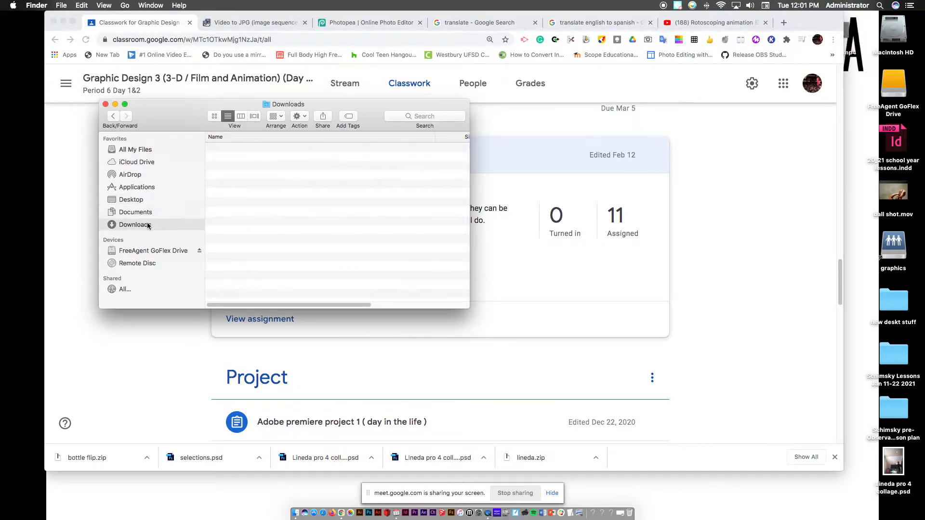
left_click(240, 149)
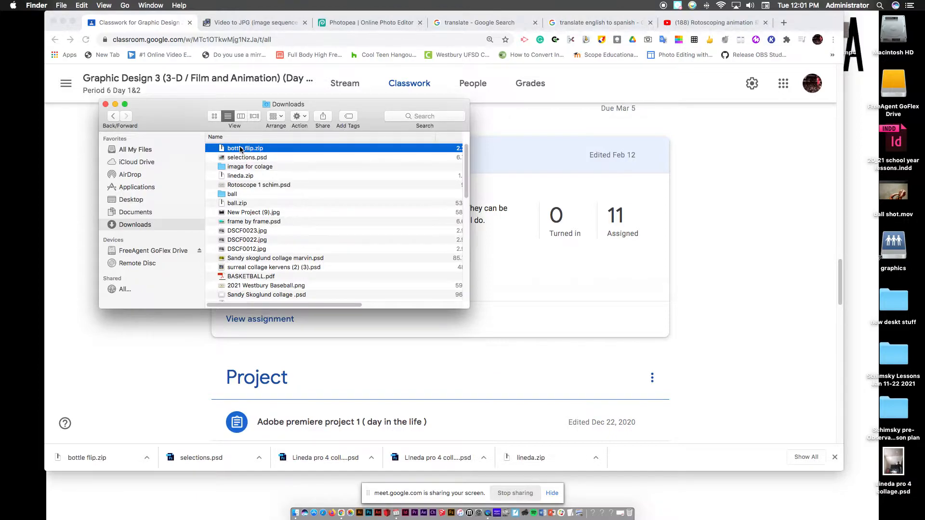
double_click(245, 147)
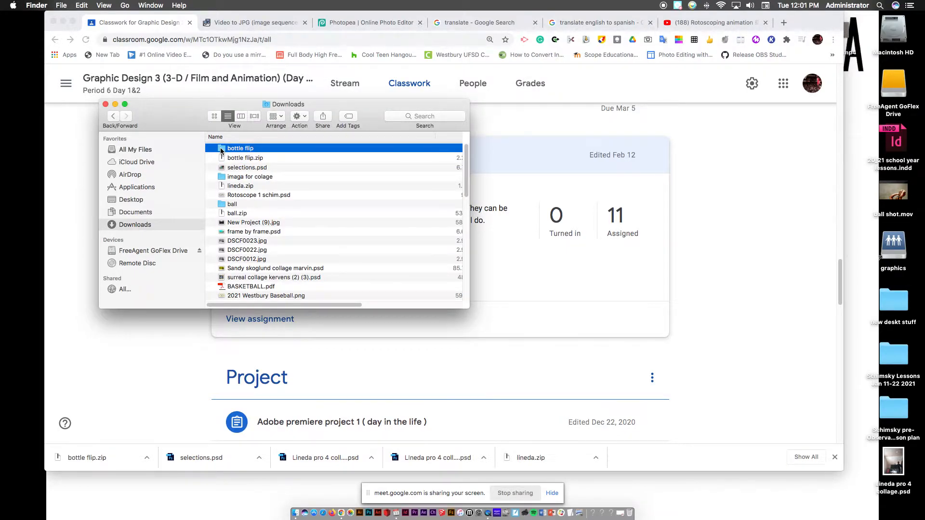
double_click(221, 149)
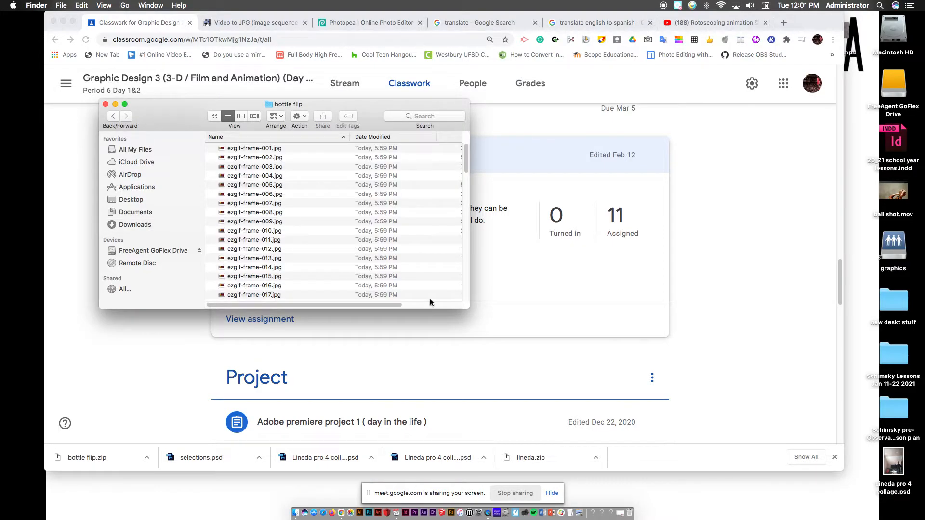
left_click_drag(466, 309, 639, 437)
- Select all the extracted frames in the bottle flip folder and check how many items there are
left_click(310, 333)
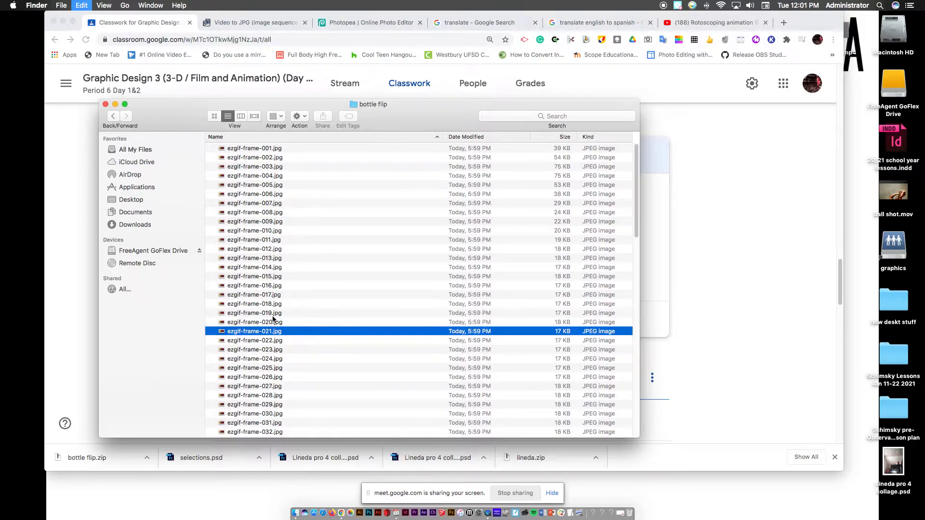
key("super+a")
right_click(272, 316)
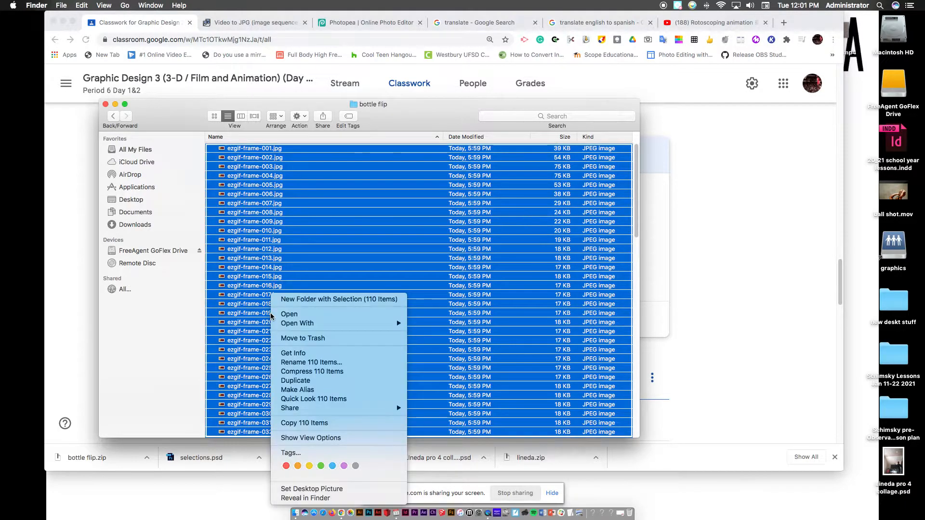
left_click(263, 300)
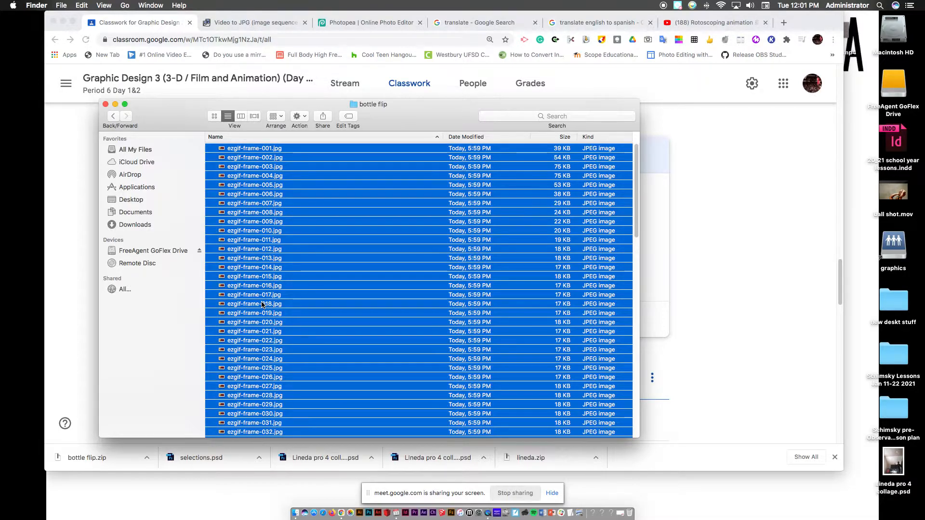
right_click(291, 293)
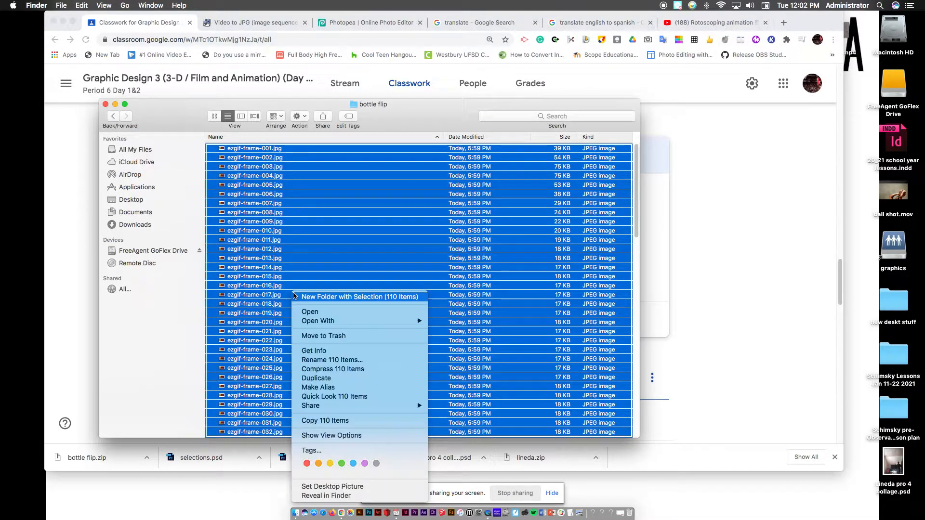
left_click(305, 258)
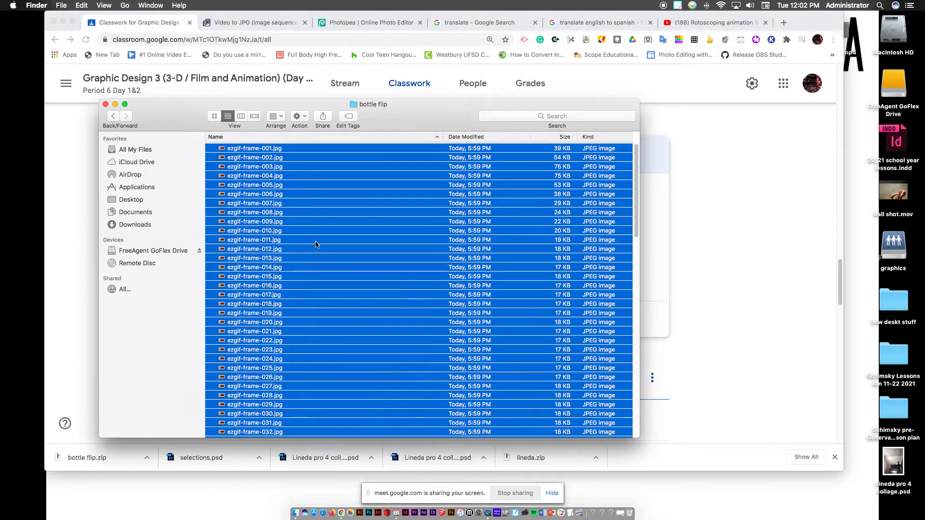
- Select every third frame in the bottle flip folder from ezgif-frame-001.jpg to ezgif-frame-031.jpg (001, 004, 007 and so on)
left_click(293, 149)
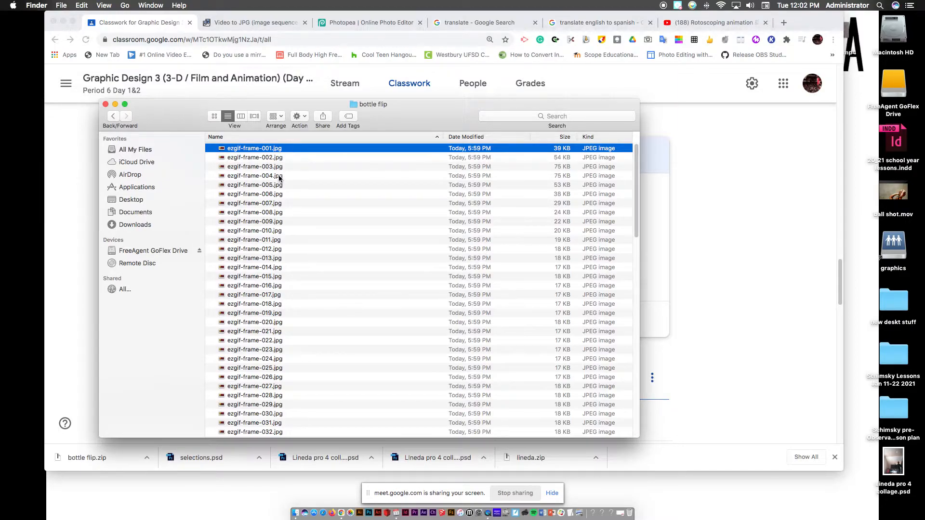
left_click(279, 176, "super")
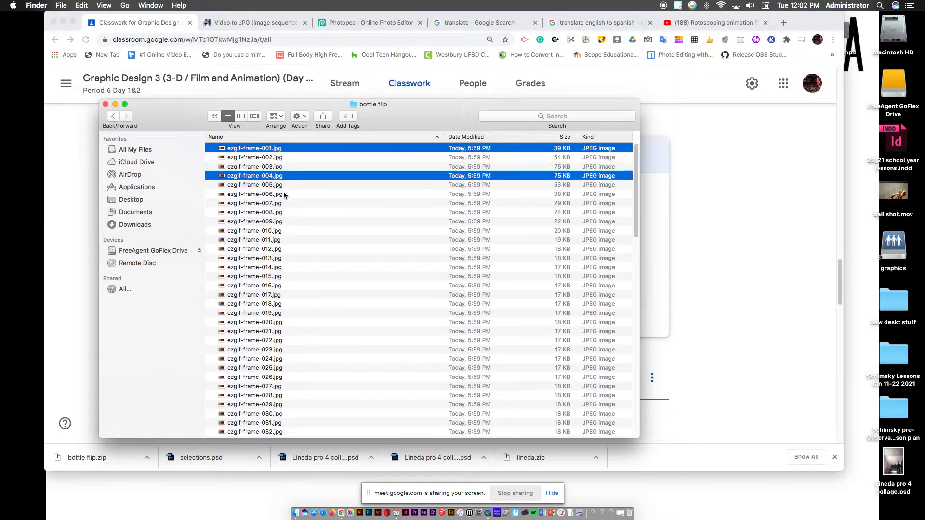
left_click(281, 203, "super")
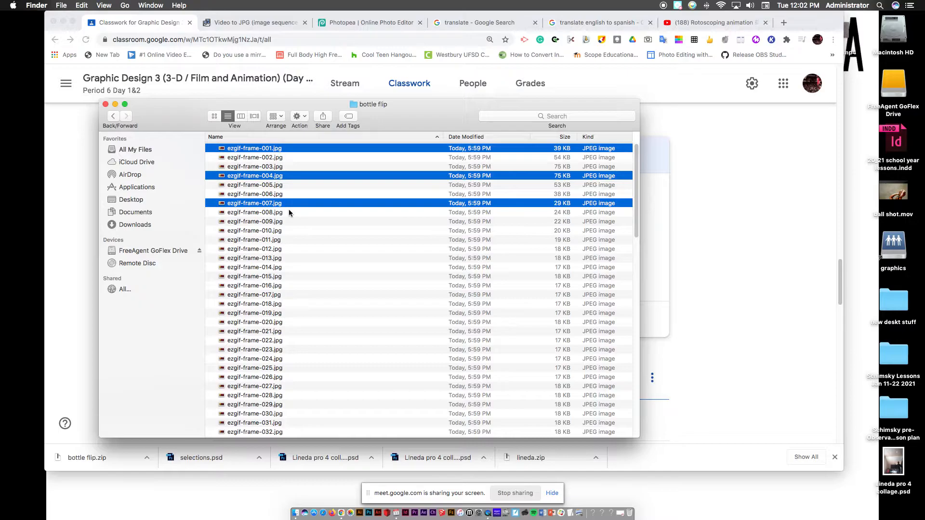
left_click(282, 232, "super")
left_click(278, 258, "super")
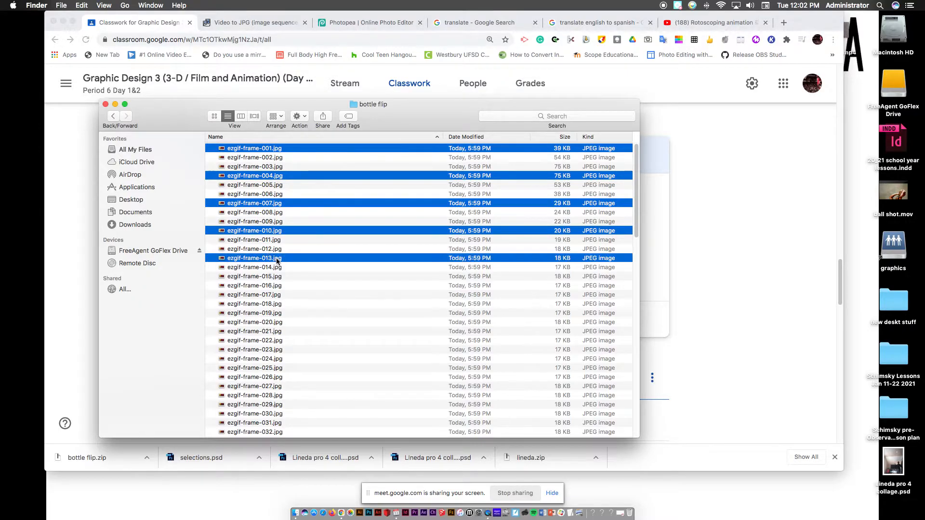
left_click(280, 286, "super")
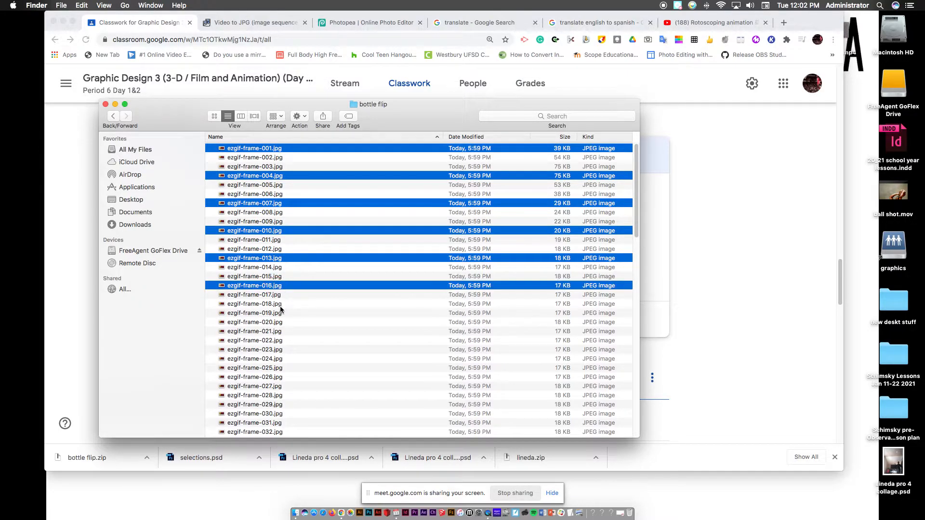
left_click(273, 314, "super")
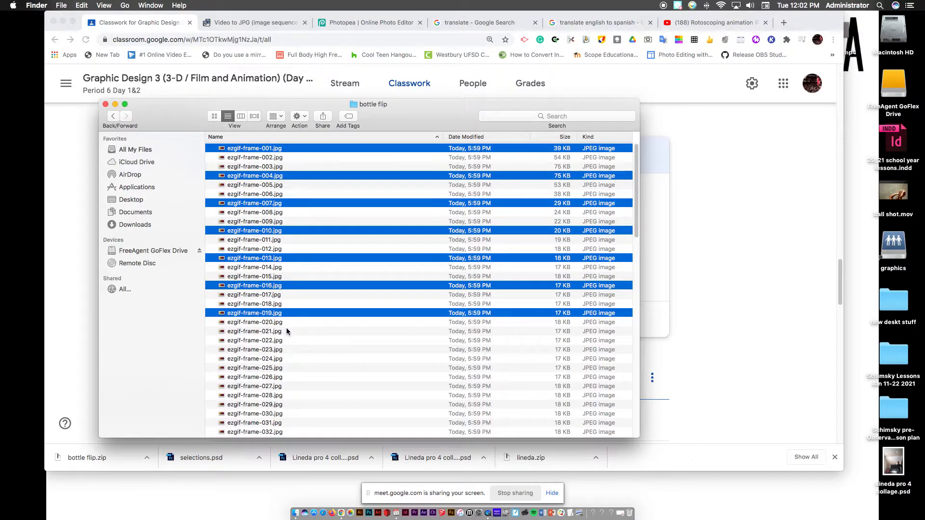
left_click(276, 341, "super")
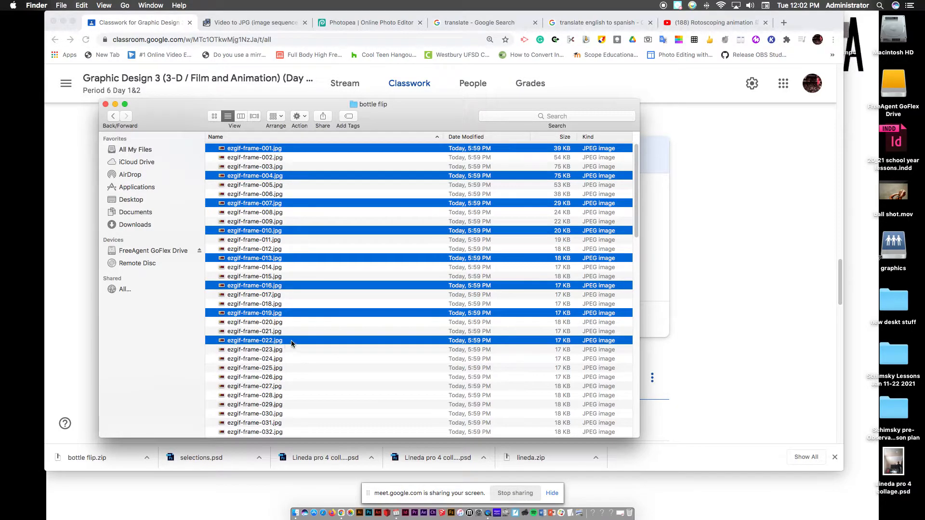
left_click(276, 369, "super")
left_click(276, 395, "super")
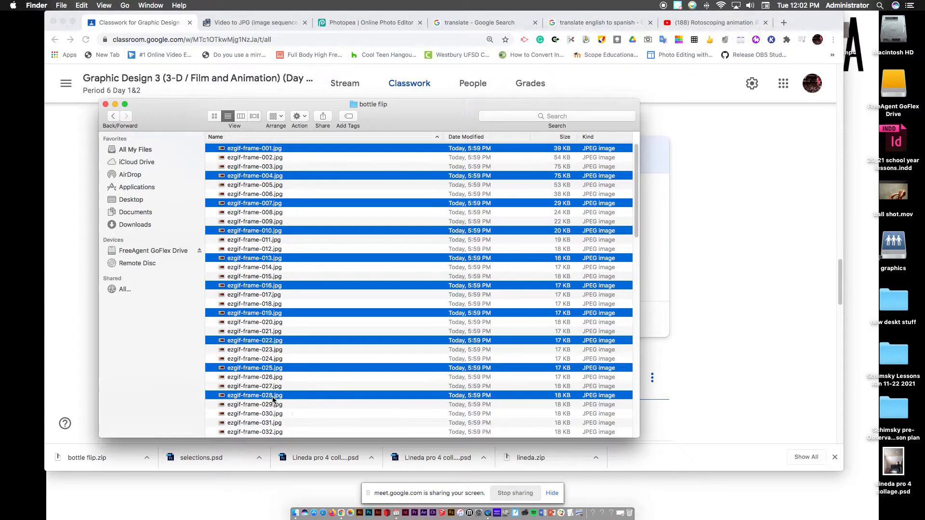
left_click(281, 422, "super")
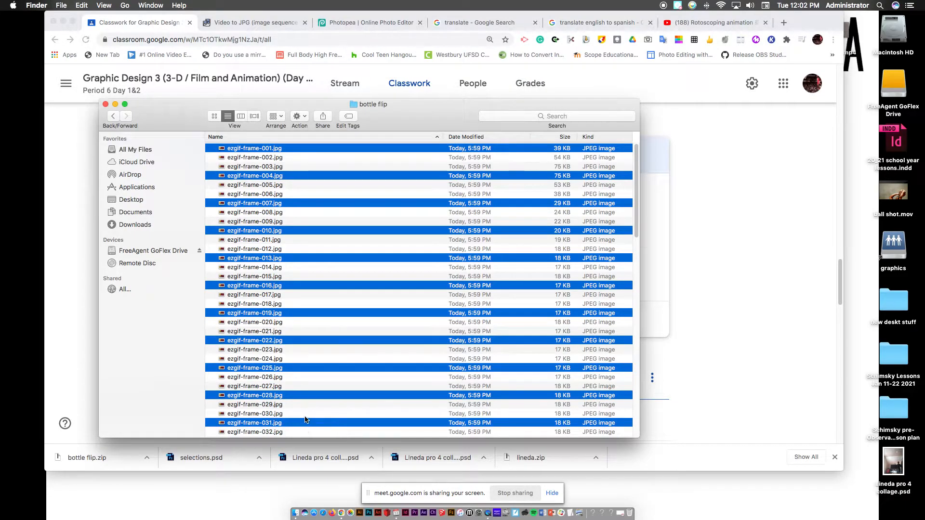
- Add every third frame from ezgif-frame-034.jpg to ezgif-frame-058.jpg to the selection
scroll(301, 424, "down", 5)
scroll(305, 412, "down", 7)
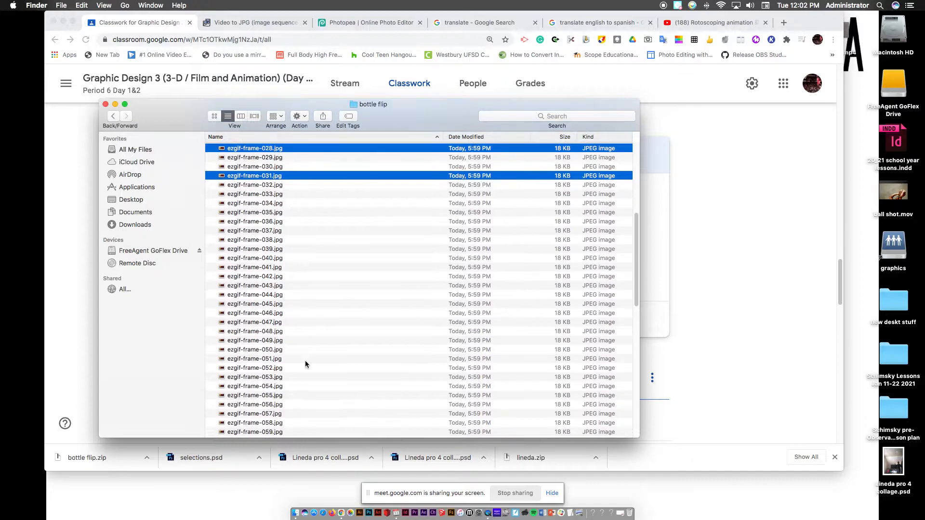
left_click(277, 204, "super")
left_click(279, 230, "super")
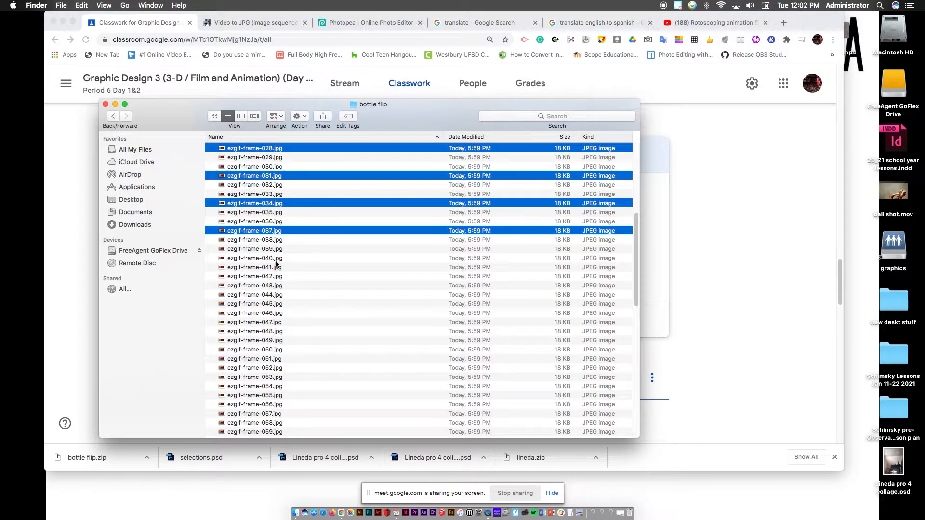
left_click(277, 259, "super")
left_click(273, 287, "super")
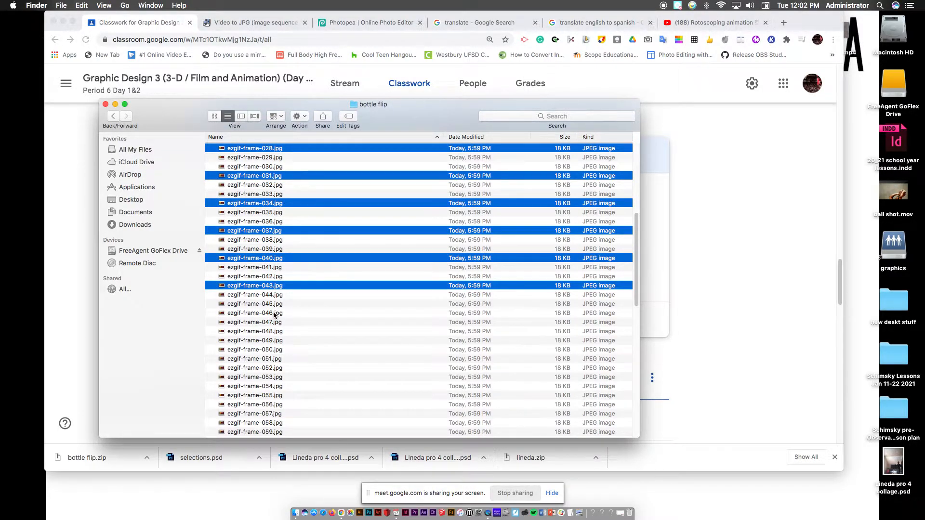
left_click(277, 314, "super")
left_click(277, 341, "super")
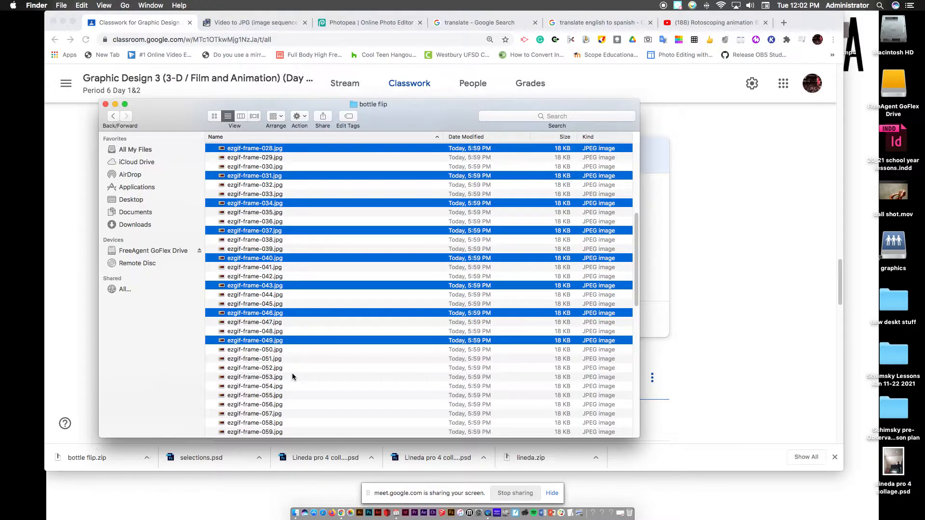
left_click(279, 369, "super")
left_click(280, 396, "super")
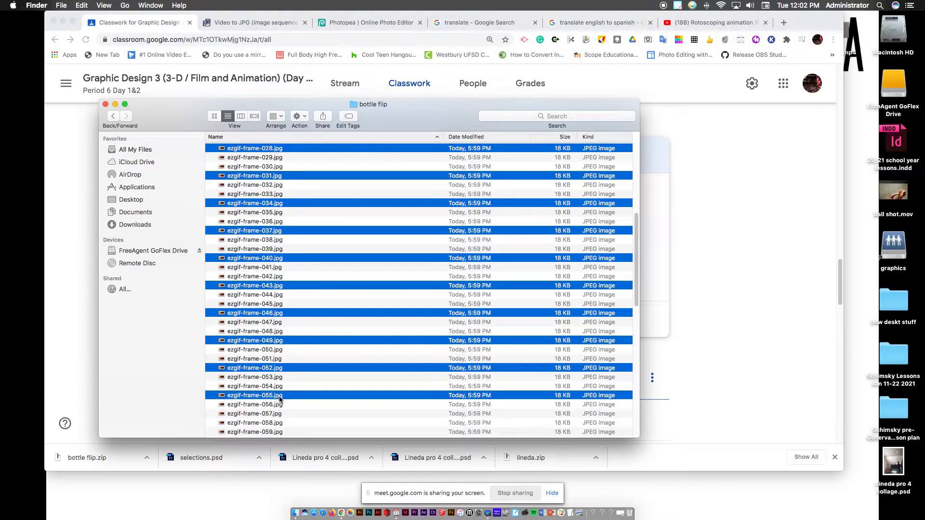
left_click(280, 423, "super")
- Extend the selection with every third frame from ezgif-frame-061.jpg to ezgif-frame-082.jpg
scroll(294, 404, "down", 5)
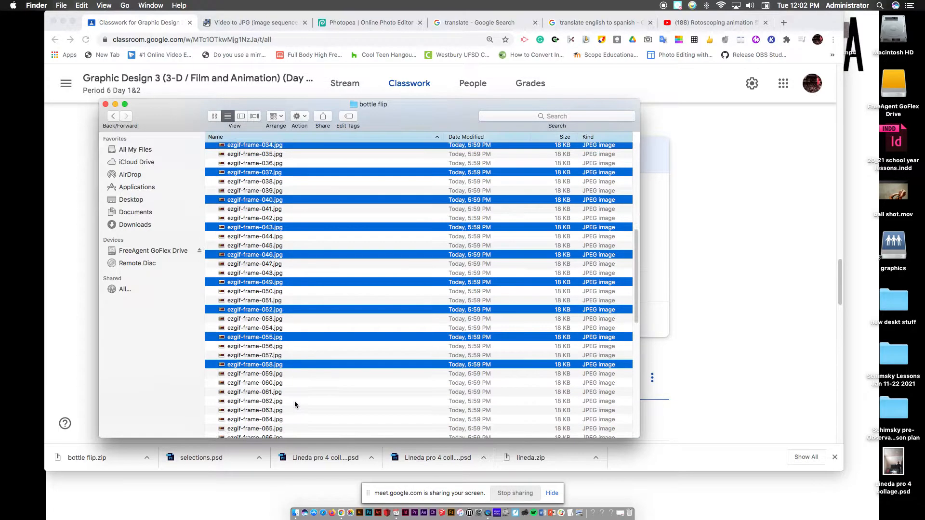
scroll(295, 405, "down", 5)
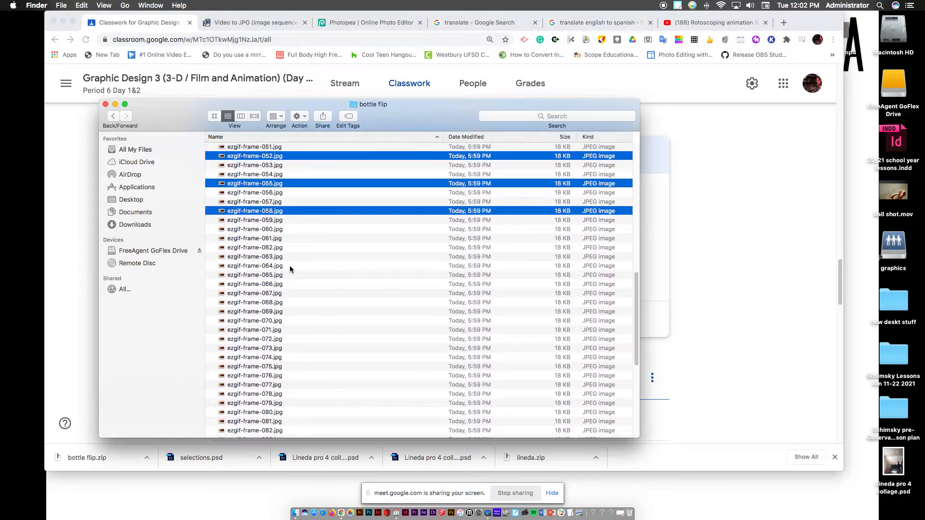
left_click(279, 240, "super")
left_click(282, 267, "super")
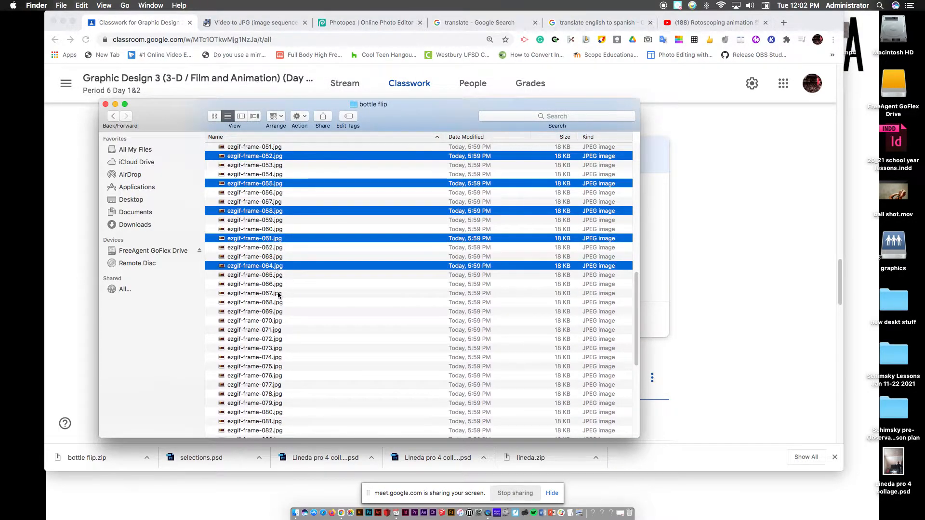
left_click(286, 294, "super")
left_click(284, 321, "super")
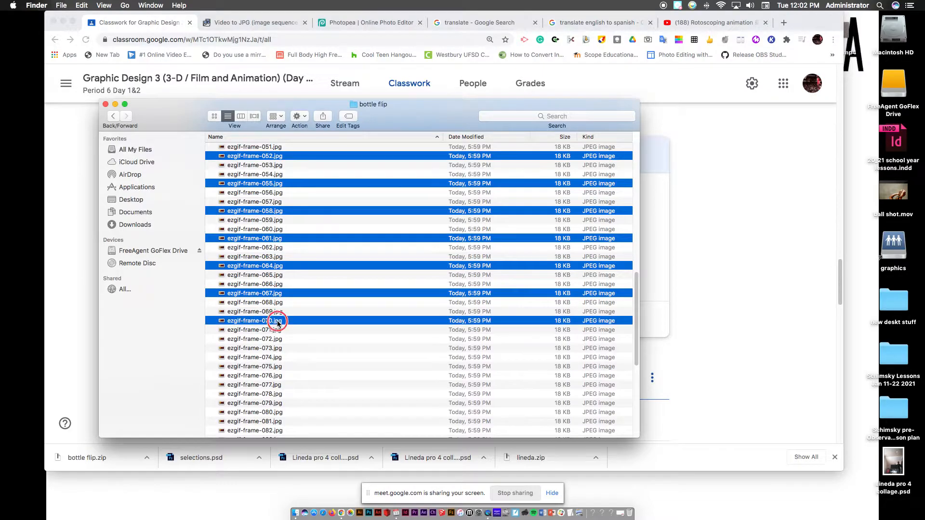
left_click(288, 349, "super")
left_click(277, 377, "super")
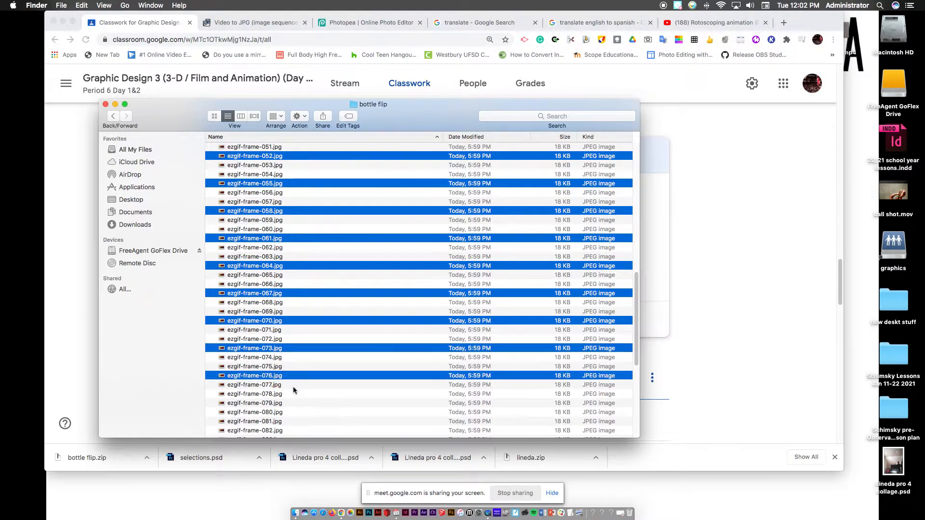
left_click(288, 404, "super")
left_click(283, 431, "super")
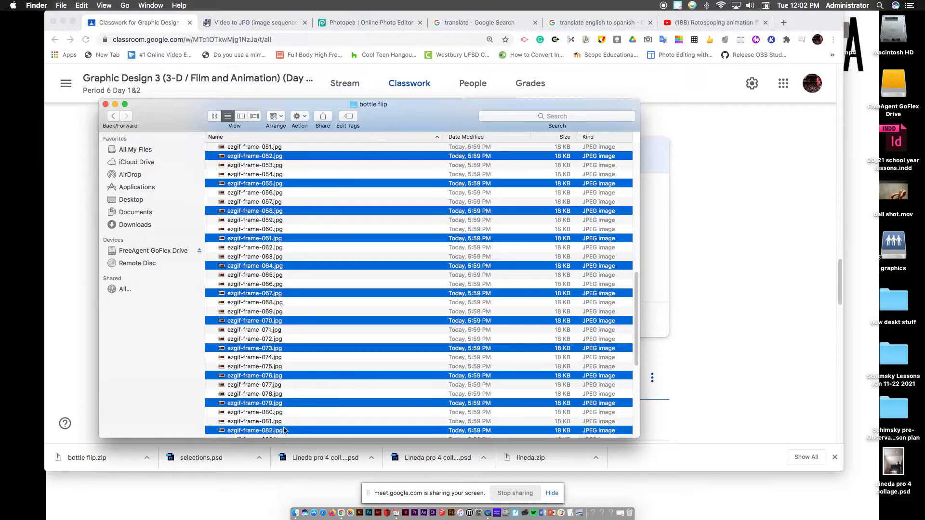
- Complete the selection with every third frame from ezgif-frame-085.jpg to ezgif-frame-109.jpg
scroll(293, 404, "down", 5)
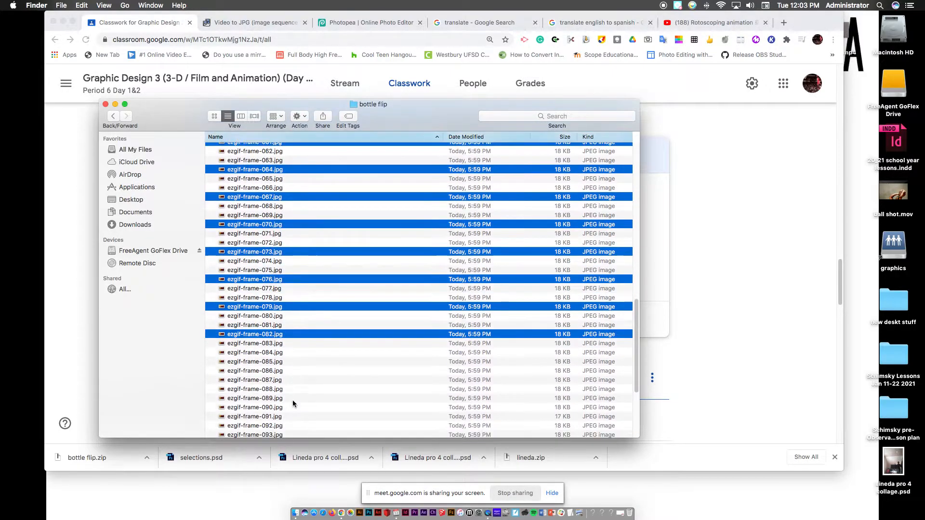
scroll(293, 404, "down", 3)
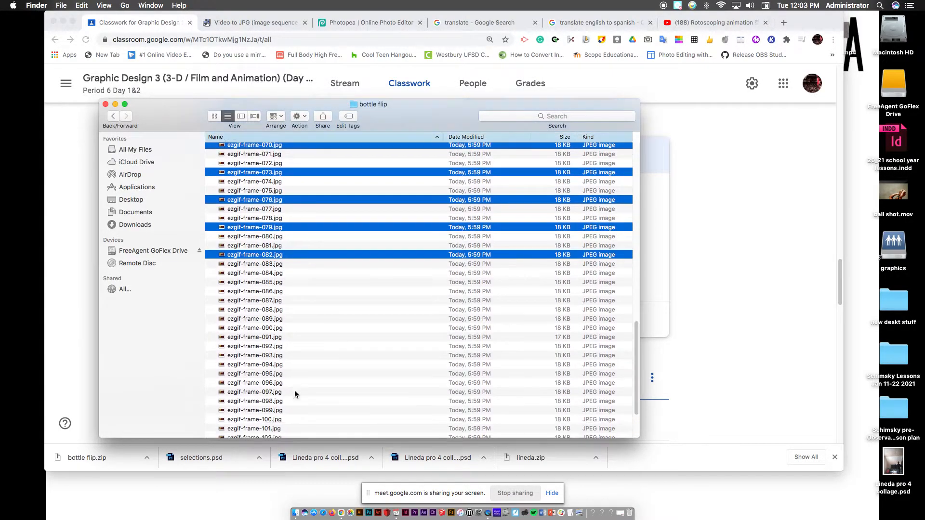
left_click(278, 283, "super")
left_click(277, 310, "super")
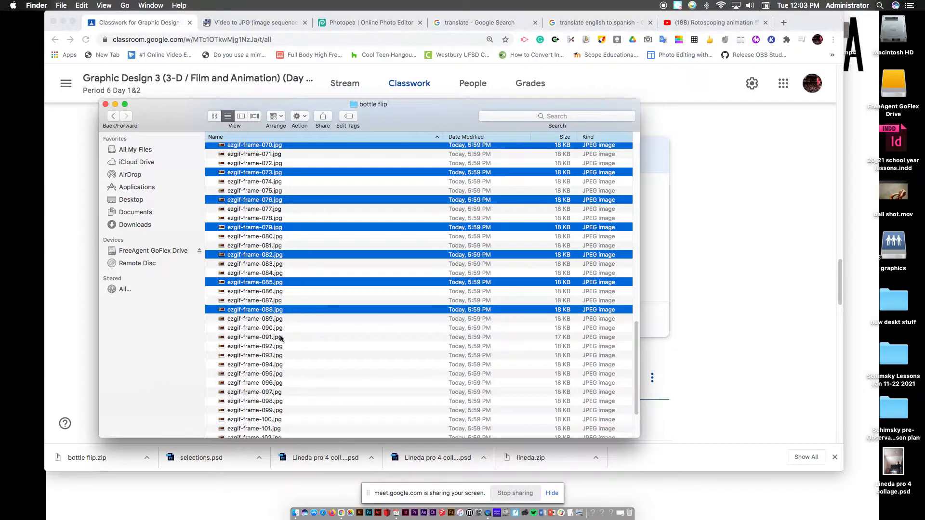
left_click(276, 338, "super")
left_click(275, 364, "super")
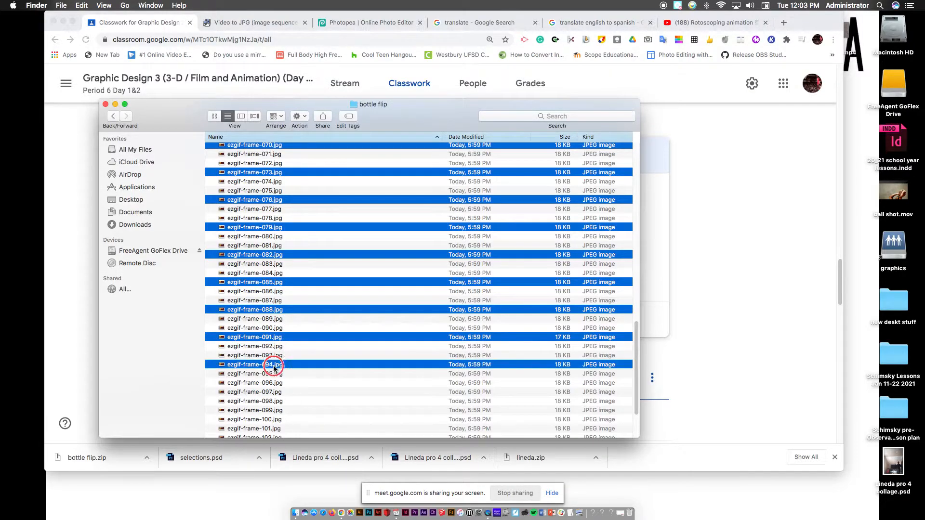
left_click(282, 392, "super")
left_click(277, 420, "super")
scroll(313, 390, "down", 3)
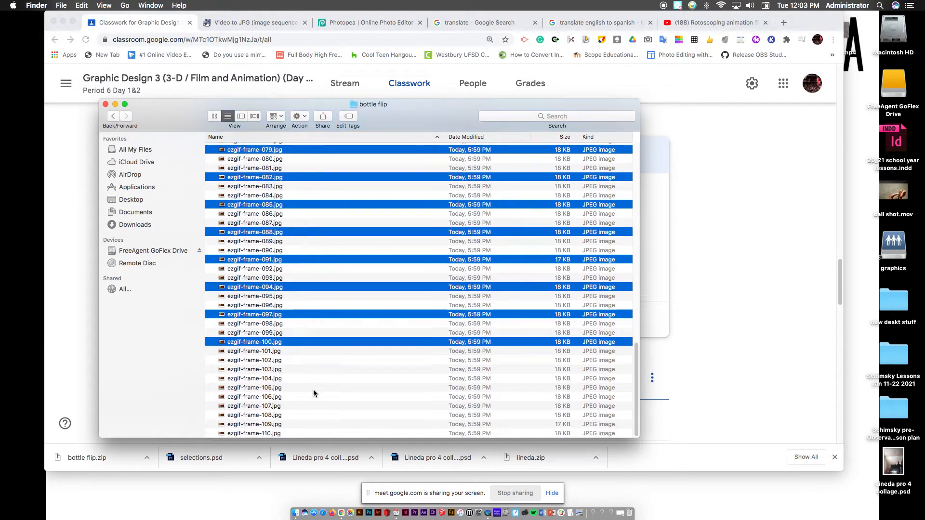
left_click(275, 370, "super")
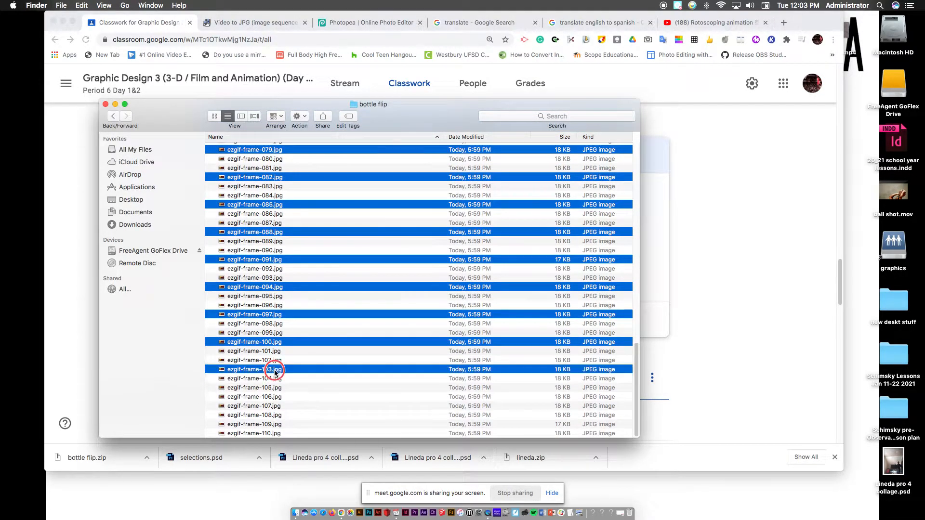
left_click(278, 396, "super")
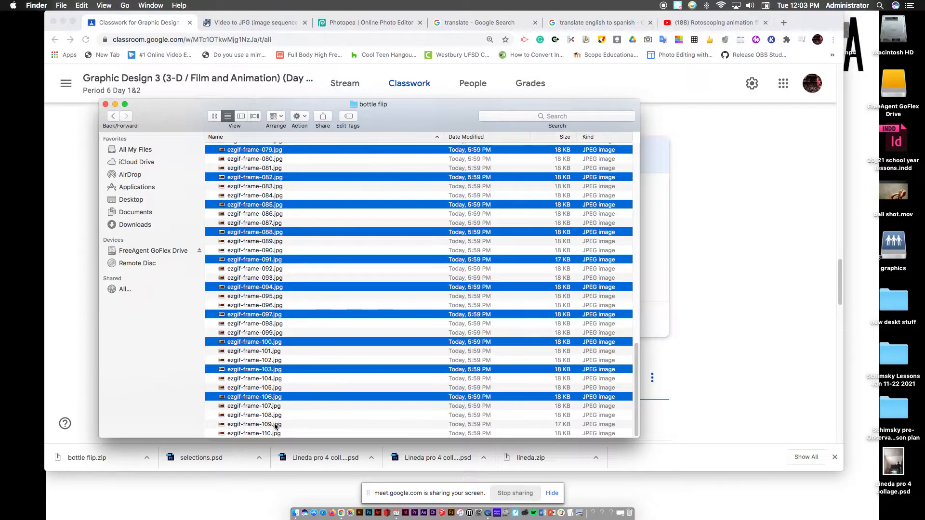
left_click(277, 424, "super")
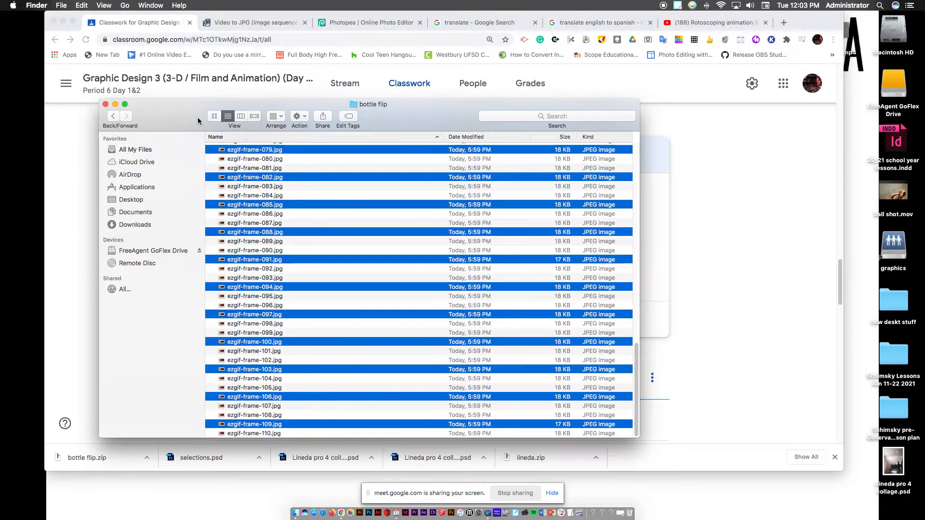
- Move all the selected frames into a new folder inside bottle flip using New Folder with Selection
left_click_drag(178, 112, 275, 119)
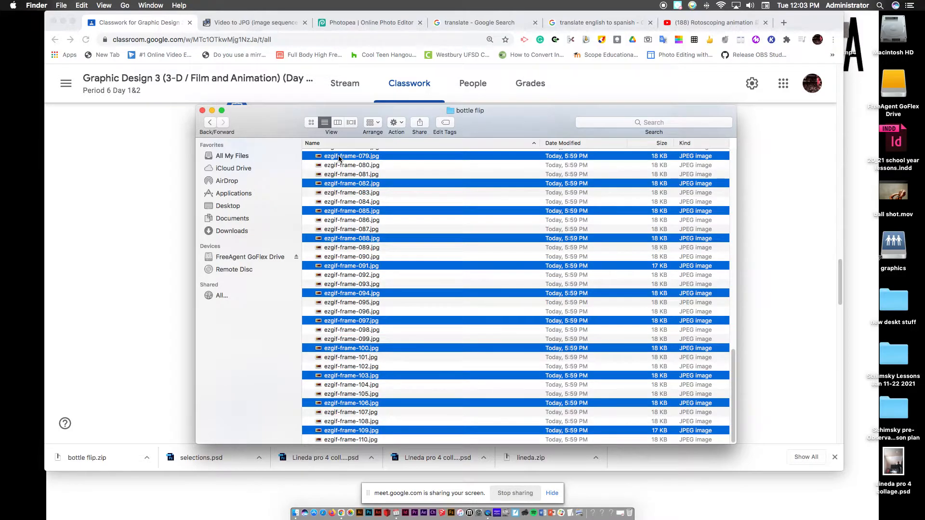
right_click(339, 158)
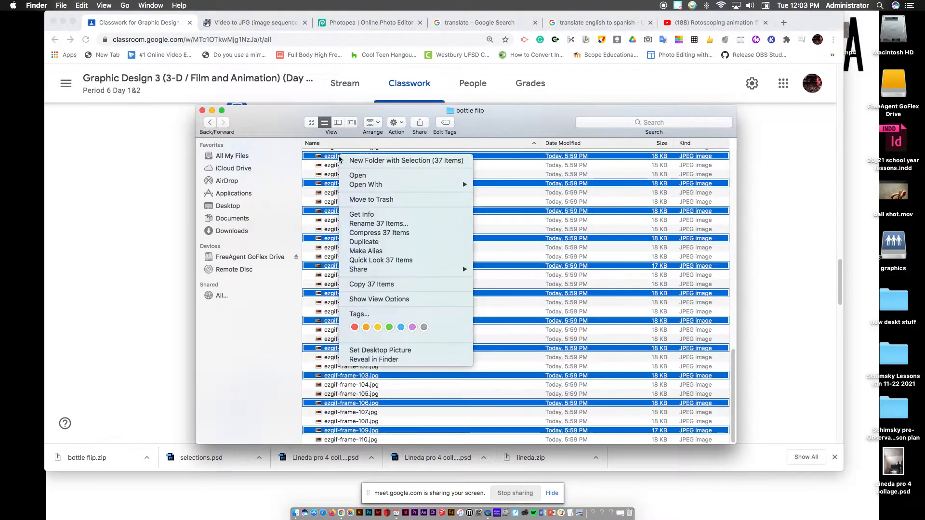
left_click(380, 163)
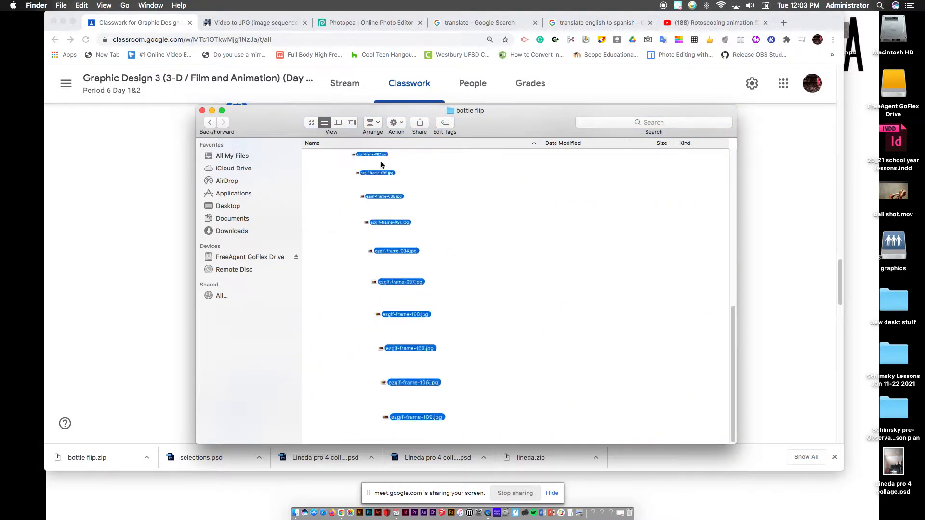
- Reopen the bottle flip folder from Downloads in list view and look through its contents for the new folder
left_click(339, 124)
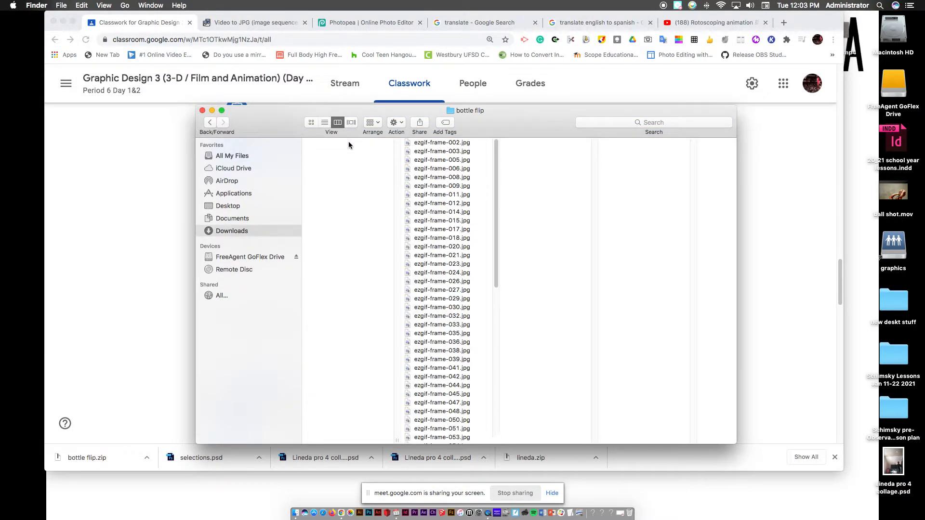
left_click(252, 220)
left_click(254, 229)
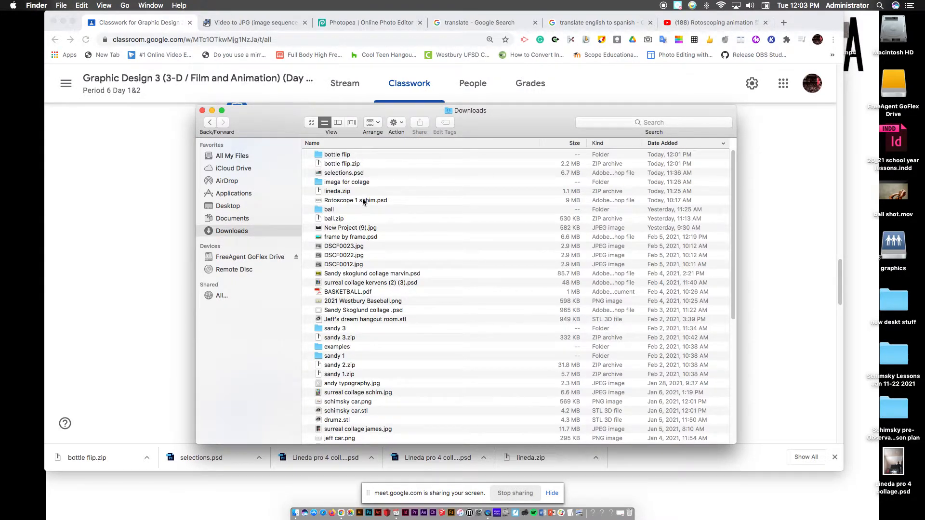
double_click(319, 154)
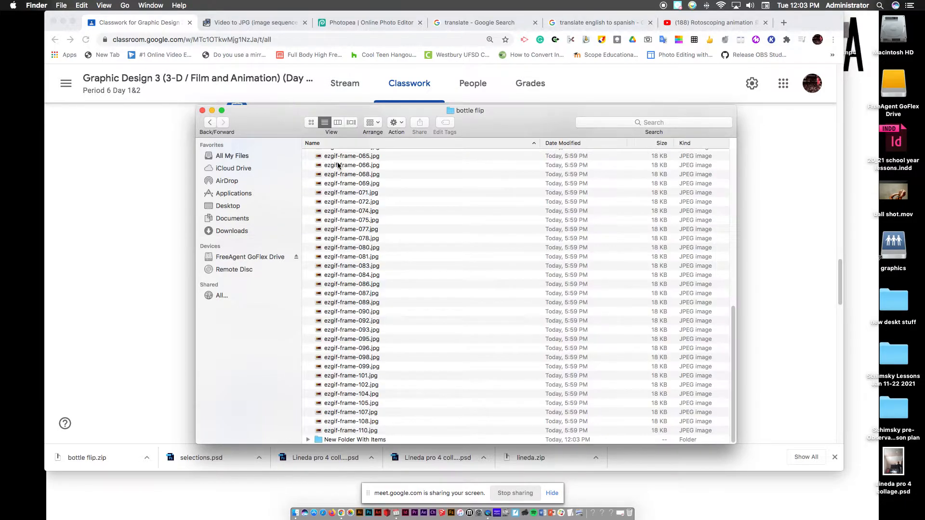
scroll(407, 215, "up", 5)
scroll(402, 231, "up", 10)
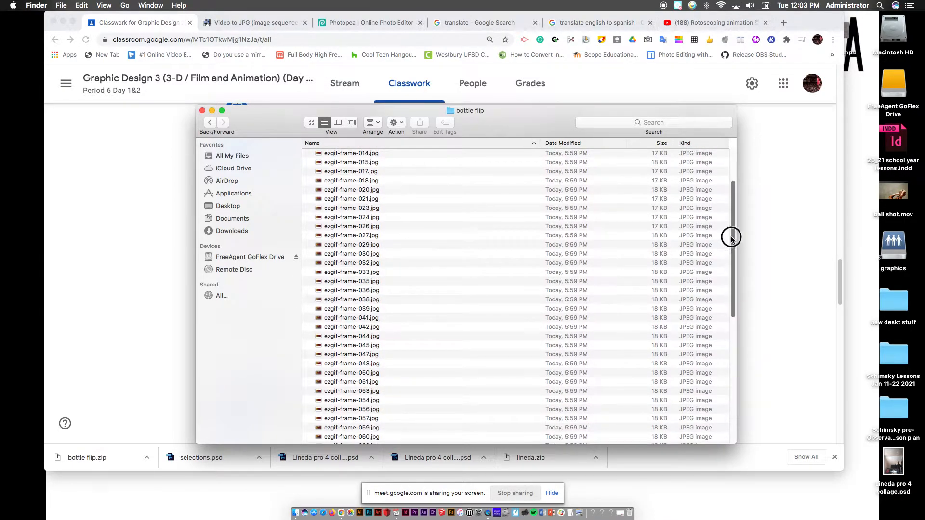
- Check the contents of New Folder With Items at the end of the list and return to bottle flip
left_click_drag(730, 227, 730, 377)
left_click(355, 440)
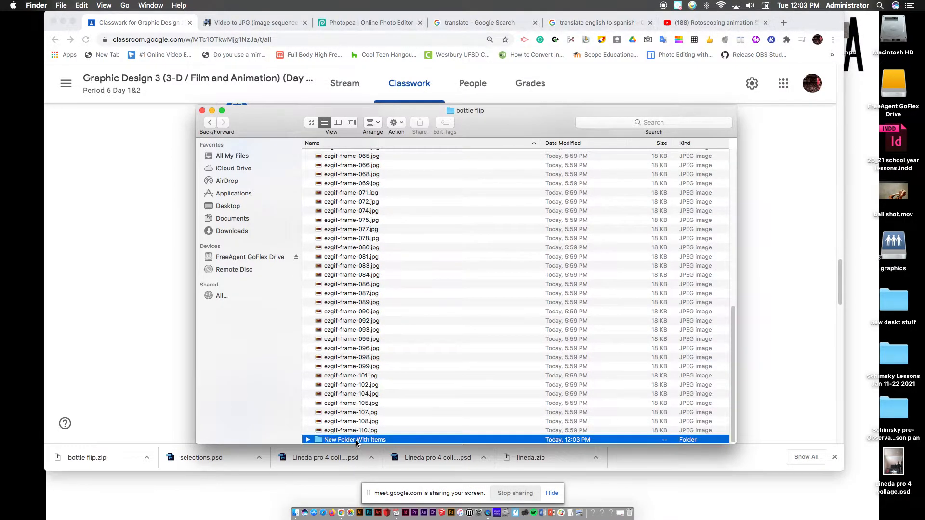
double_click(355, 440)
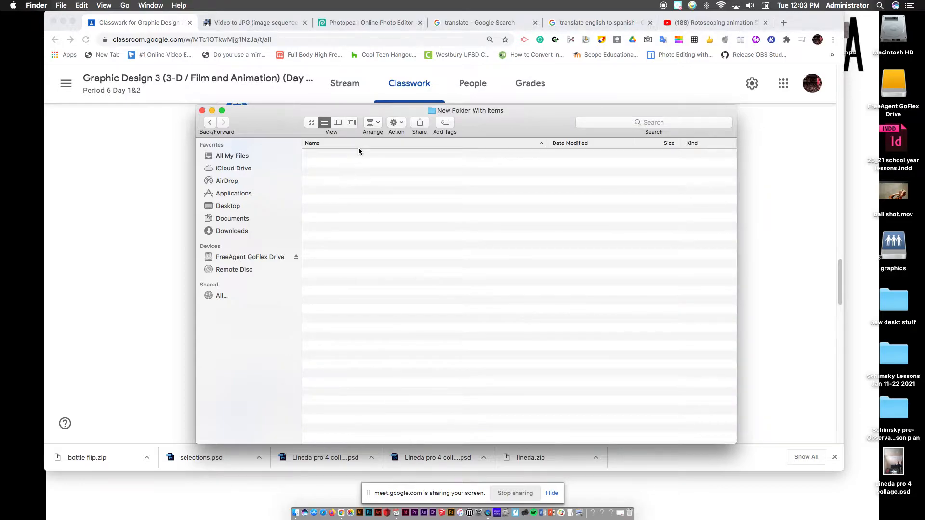
left_click(210, 123)
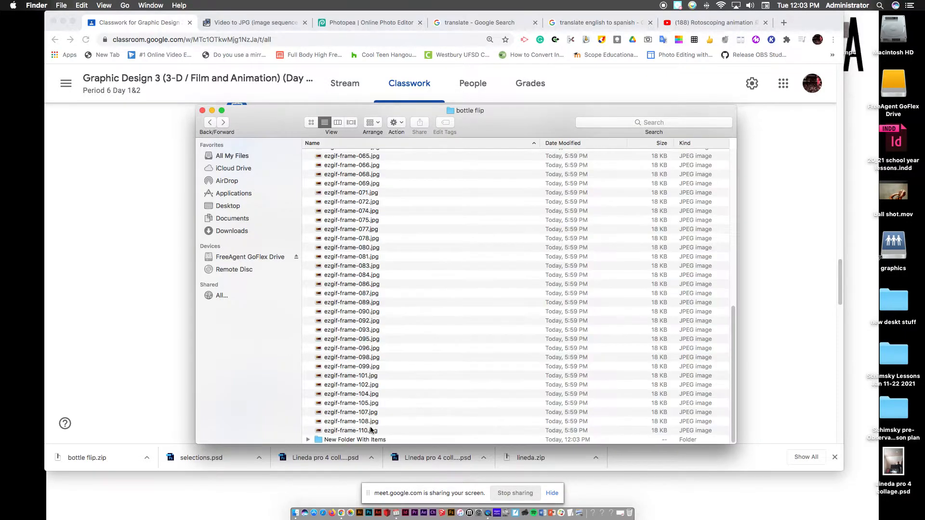
- Rename New Folder With Items as images to iuse
left_click(366, 441)
key("Return")
type("images to iuse")
key("Return")
- Move the images to iuse folder into Downloads, then select it there with the window shifted aside
left_click_drag(334, 443, 242, 236)
left_click(242, 234)
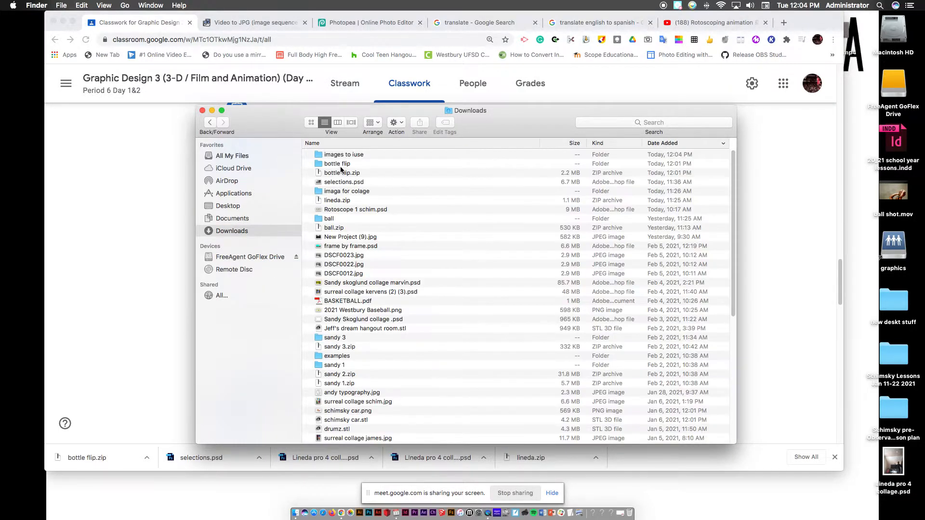
left_click(348, 155)
left_click_drag(286, 122, 436, 129)
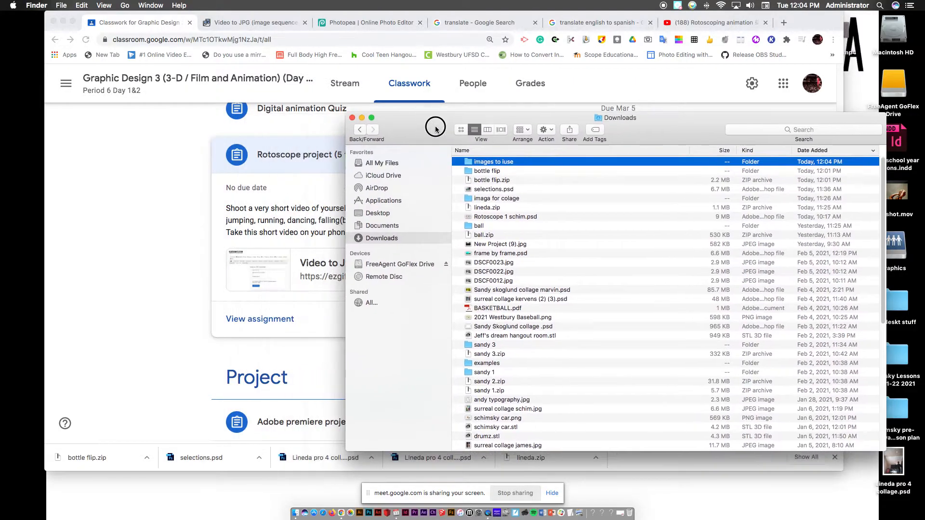
- Switch to Photopea in the browser and set the page zoom to 100%
left_click(348, 22)
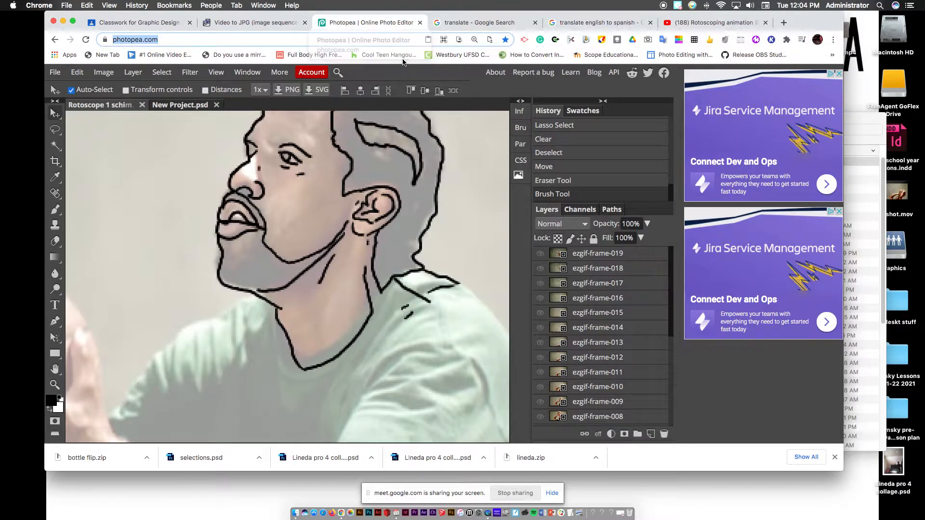
key("super+minus")
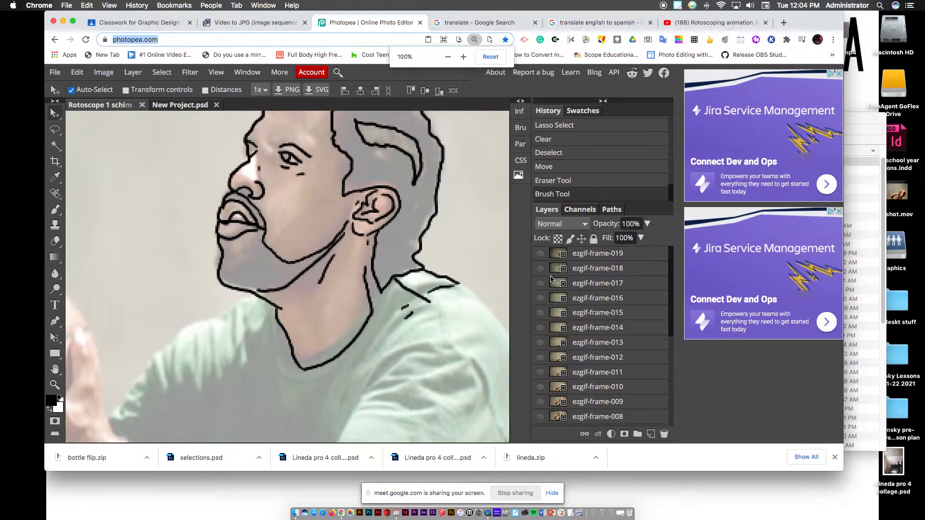
key("super+minus")
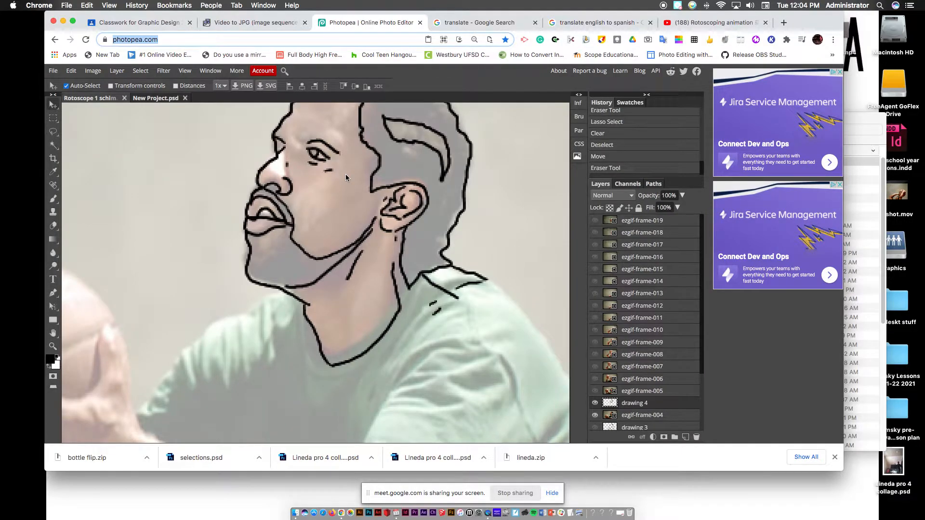
key("super+equal")
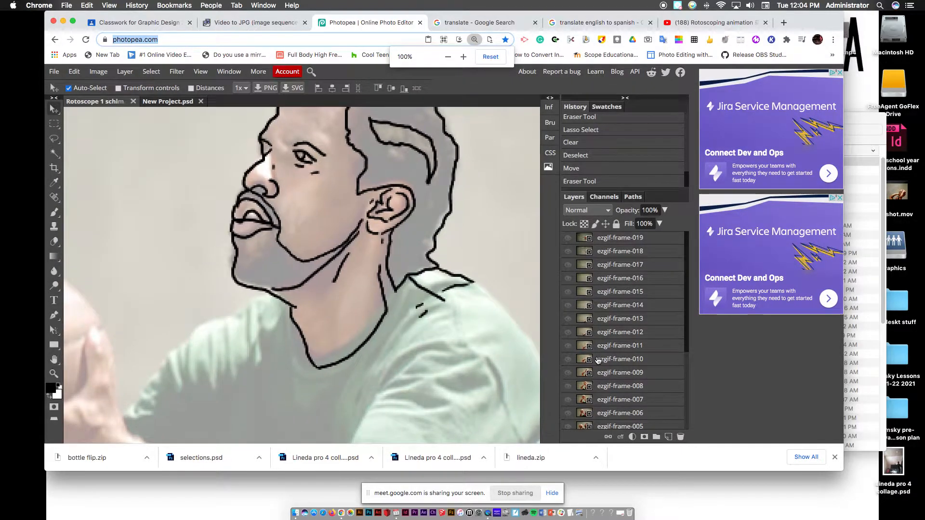
- Hide the drawing 4 and ezgif-frame-004 layers and show drawing 1 with the whole canvas fitted in view
left_click_drag(687, 341, 691, 443)
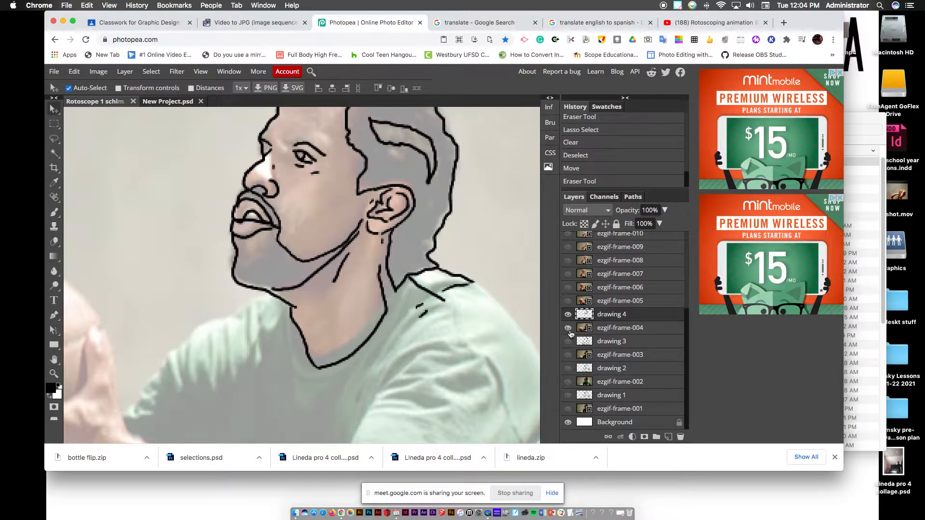
left_click(568, 314)
left_click(568, 328)
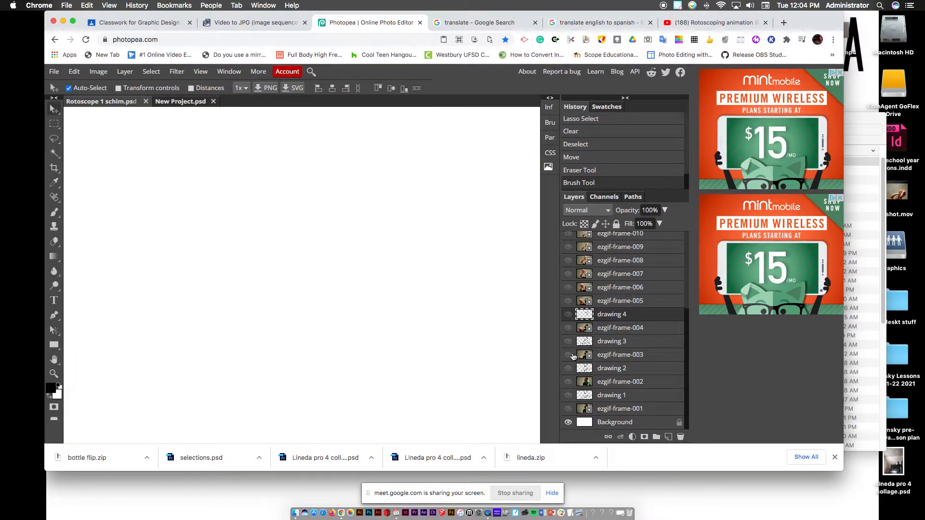
left_click(568, 395)
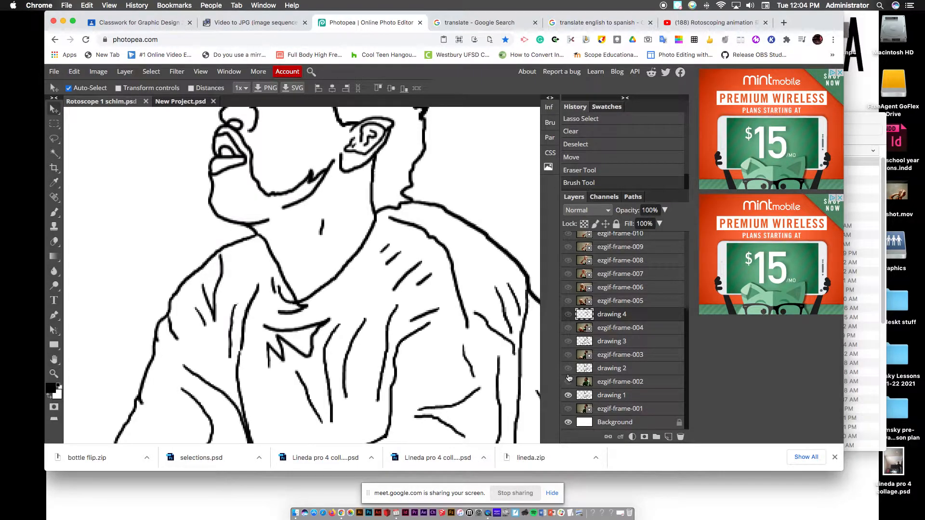
left_click(200, 72)
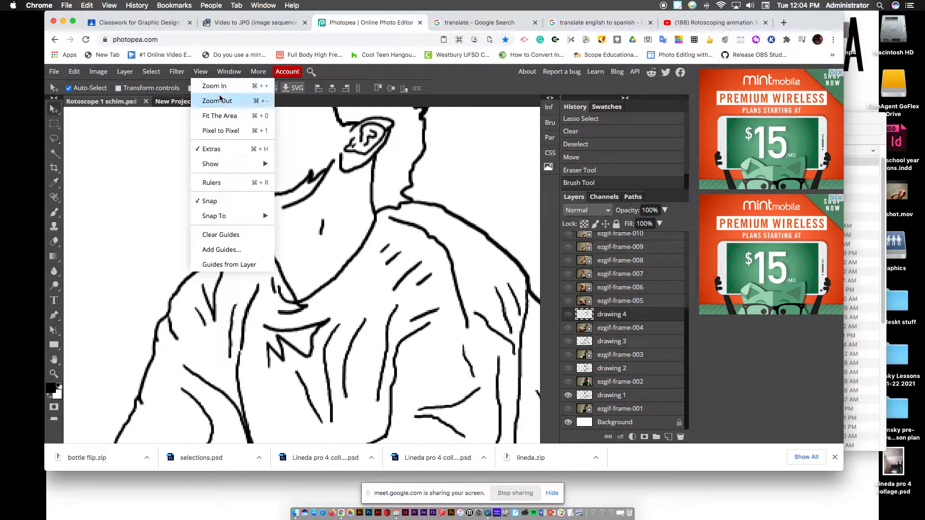
left_click(224, 116)
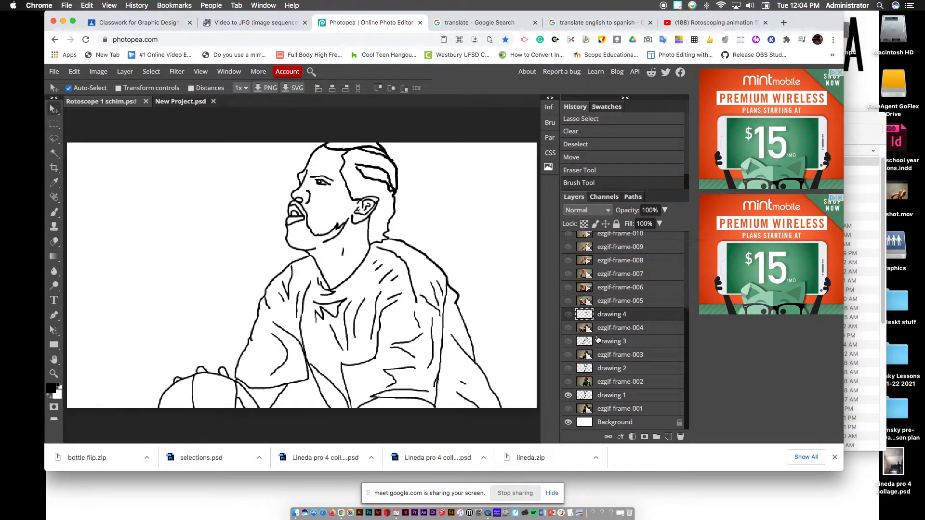
- Hide drawing 1 and view the drawing 2, drawing 3 and drawing 4 layers one at a time
left_click(568, 395)
left_click(569, 369)
left_click(569, 369)
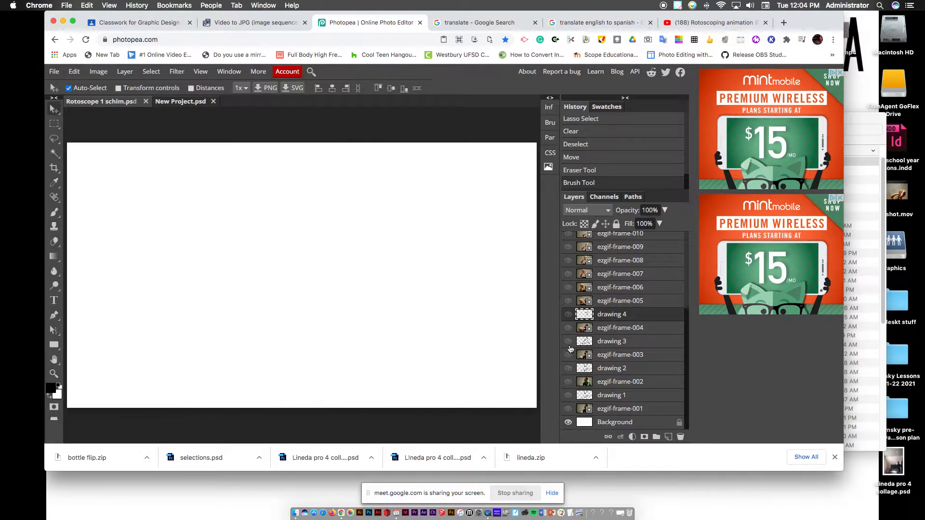
left_click(568, 341)
left_click(568, 341)
left_click(568, 315)
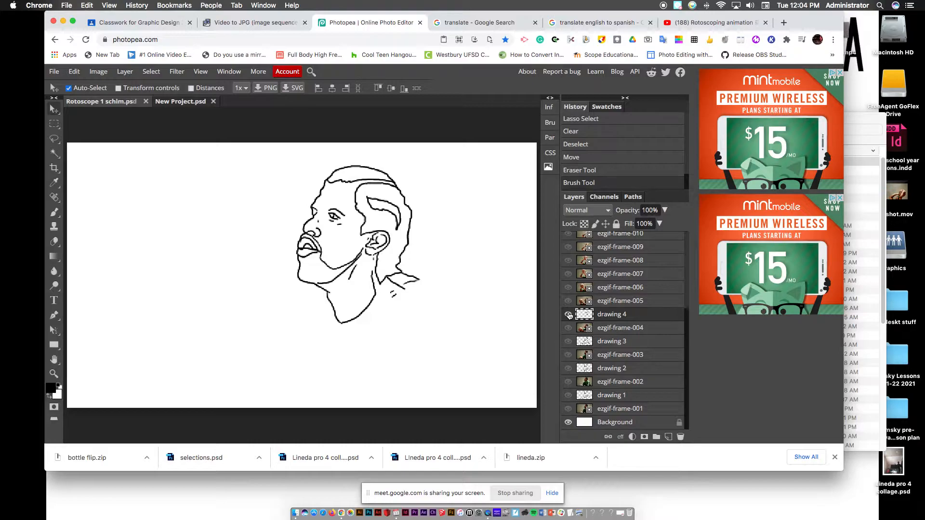
- Close both open projects, discarding the unsaved work in the rotoscope file
left_click(213, 101)
left_click(54, 72)
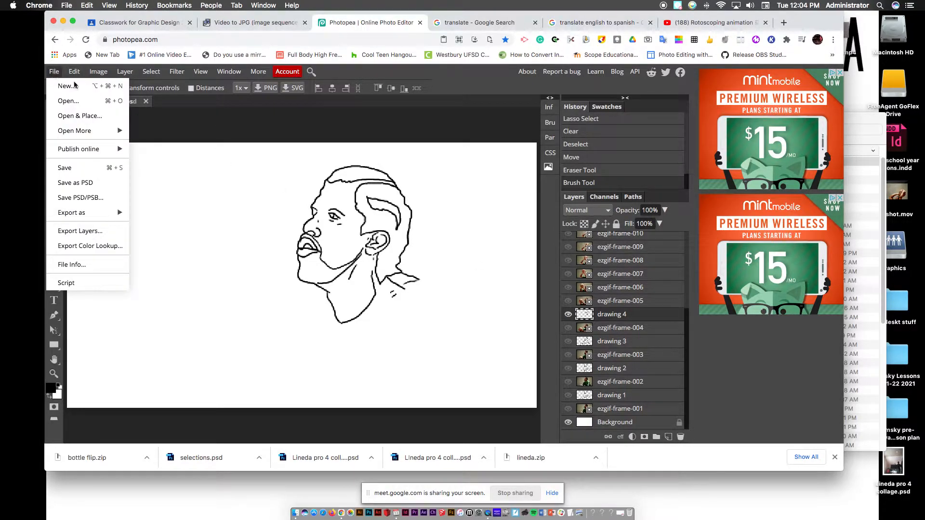
left_click(146, 101)
left_click(147, 102)
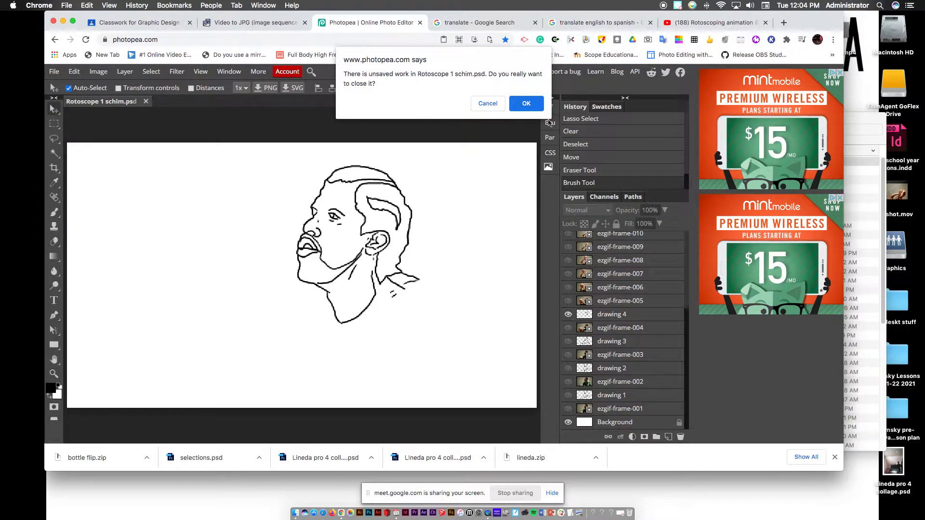
left_click(530, 106)
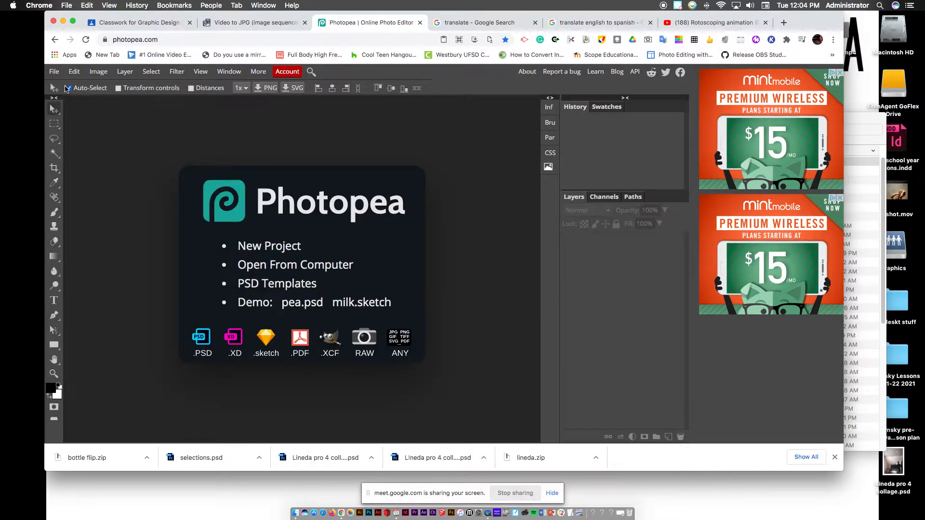
- Start a new project and name it rotoscope 1
left_click(54, 72)
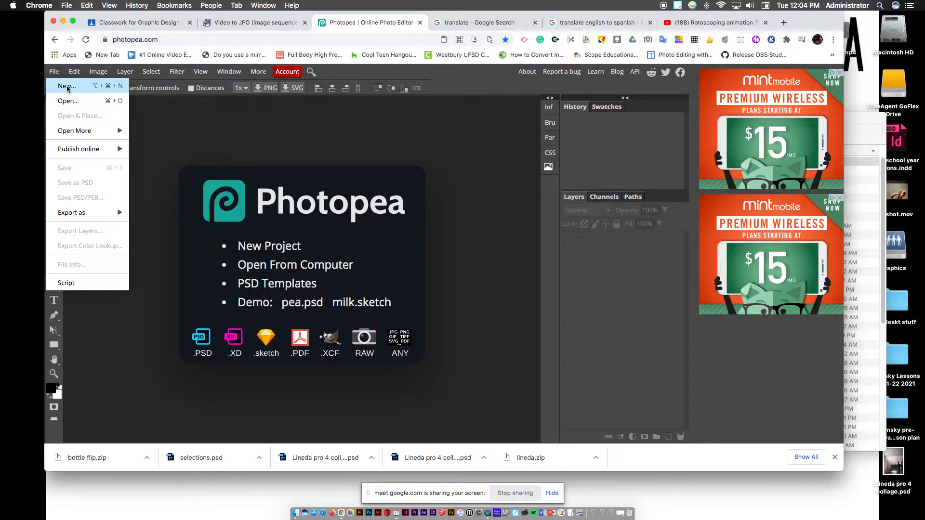
left_click(67, 86)
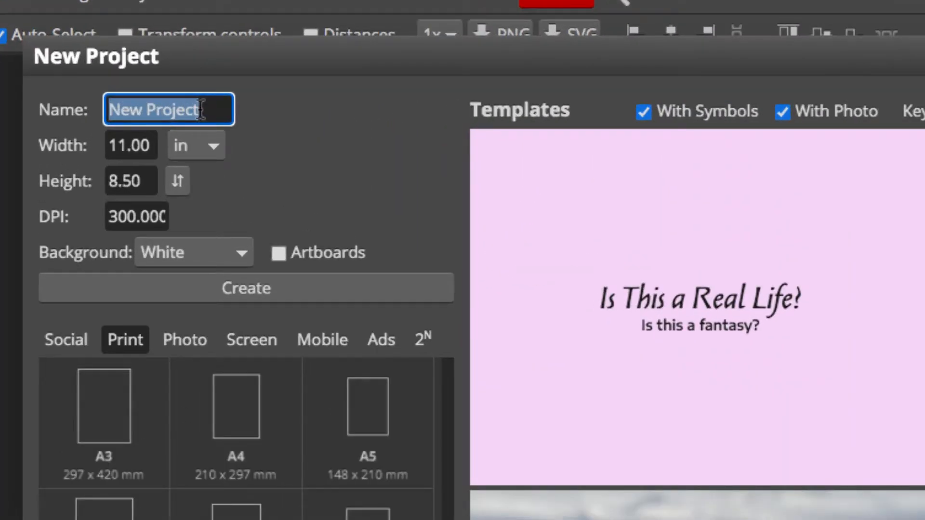
left_click_drag(201, 110, 82, 101)
type("rotoscope")
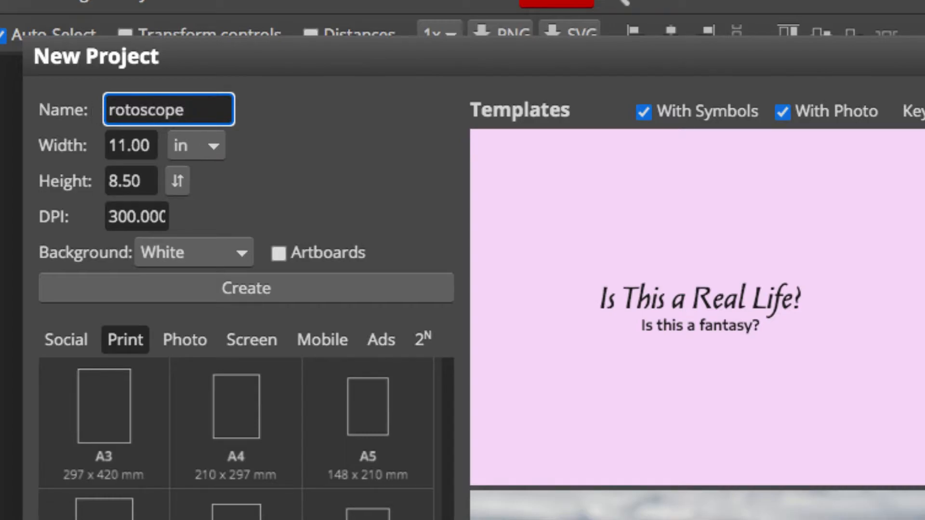
type(" 1")
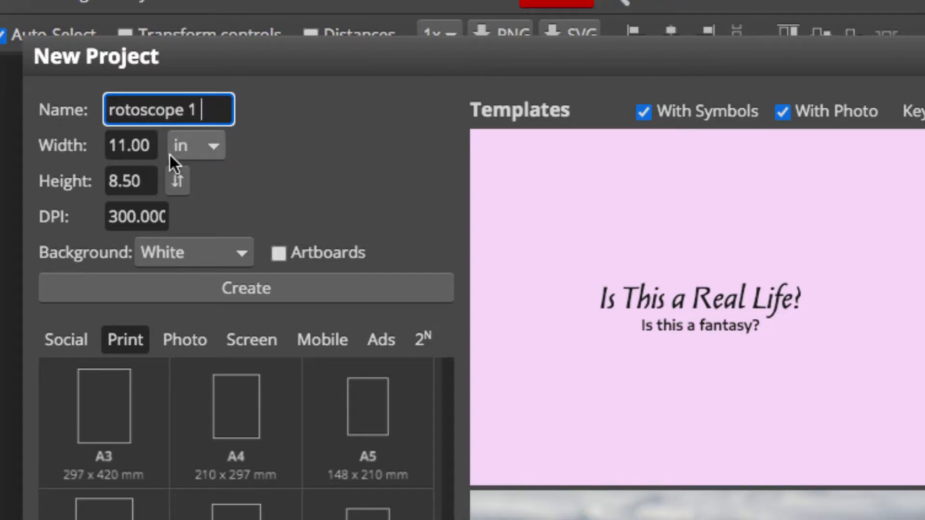
- Keep the 11 by 8.5 in size, set the resolution to 150 DPI, and create the project
left_click_drag(153, 145, 99, 144)
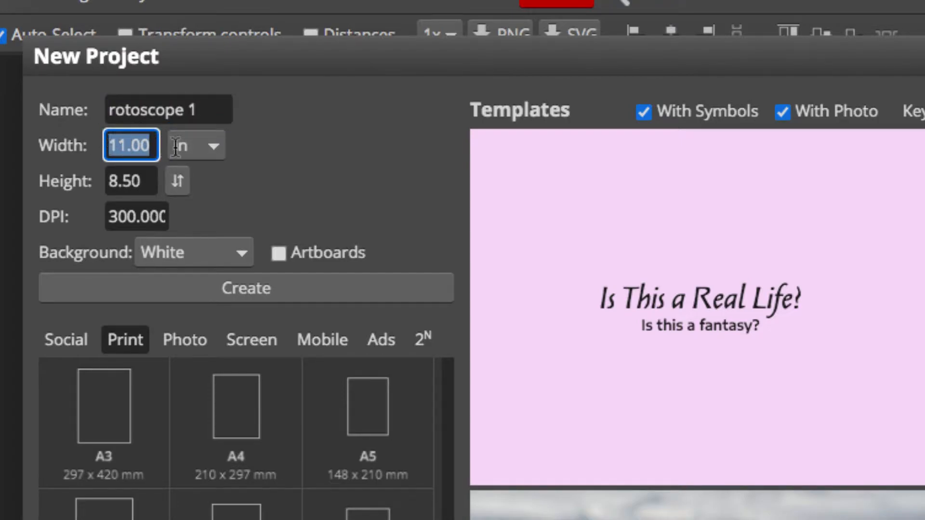
left_click(201, 149)
left_click(201, 148)
left_click_drag(155, 182, 106, 182)
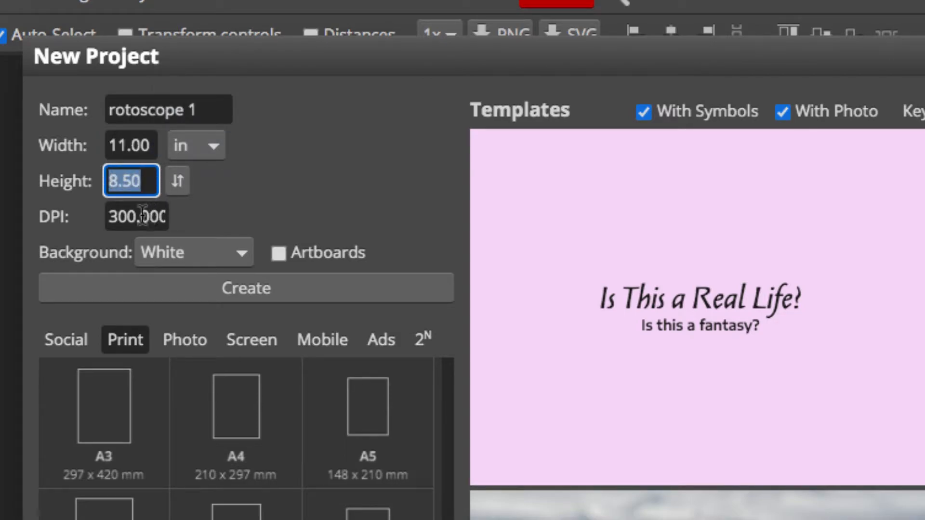
left_click_drag(136, 216, 110, 213)
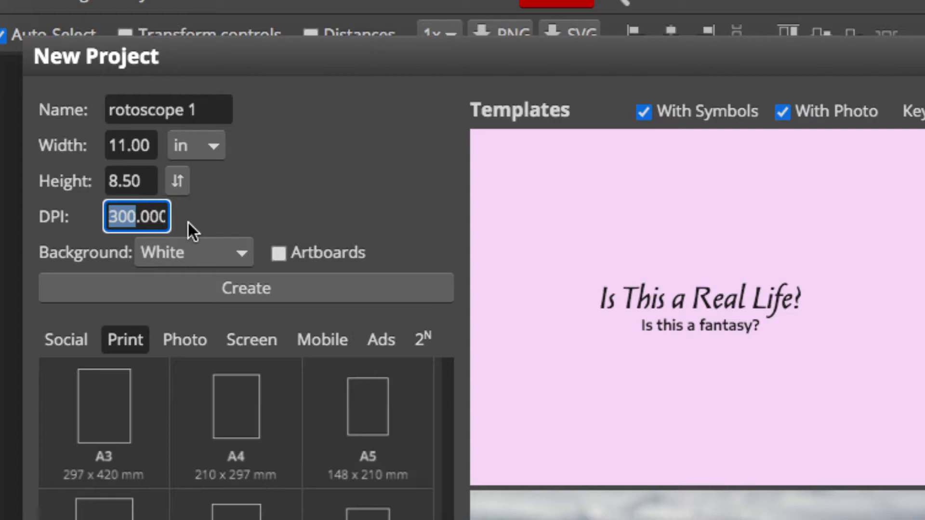
type("150")
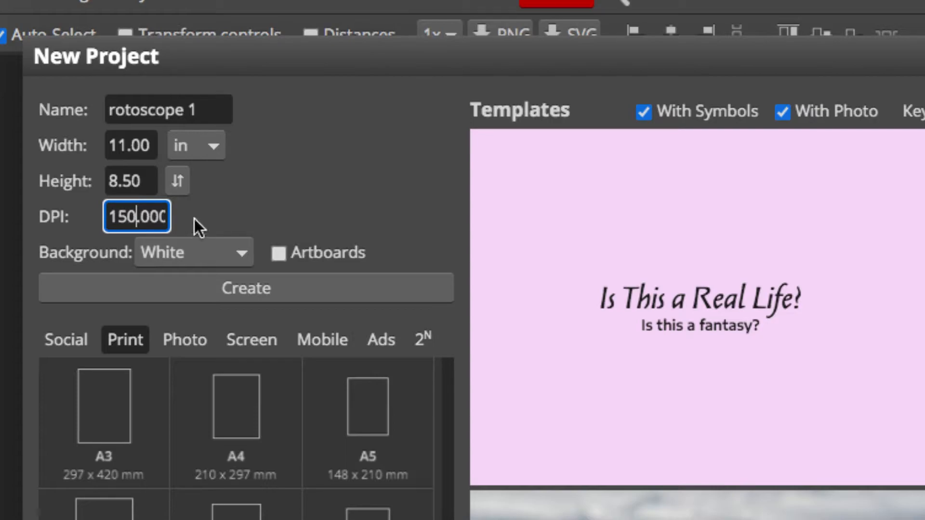
left_click(280, 287)
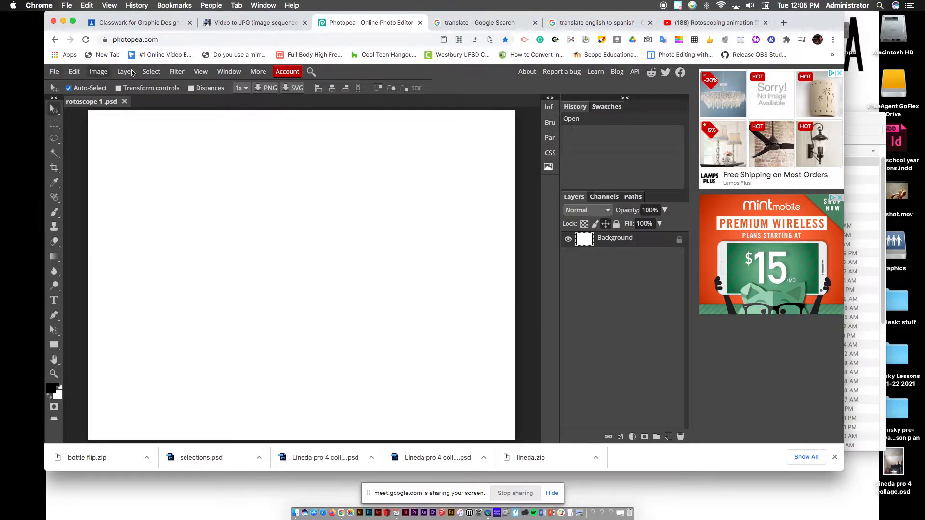
- Arrange the browser and Finder windows so both are accessible, and open the images to iuse folder
left_click_drag(812, 25, 710, 55)
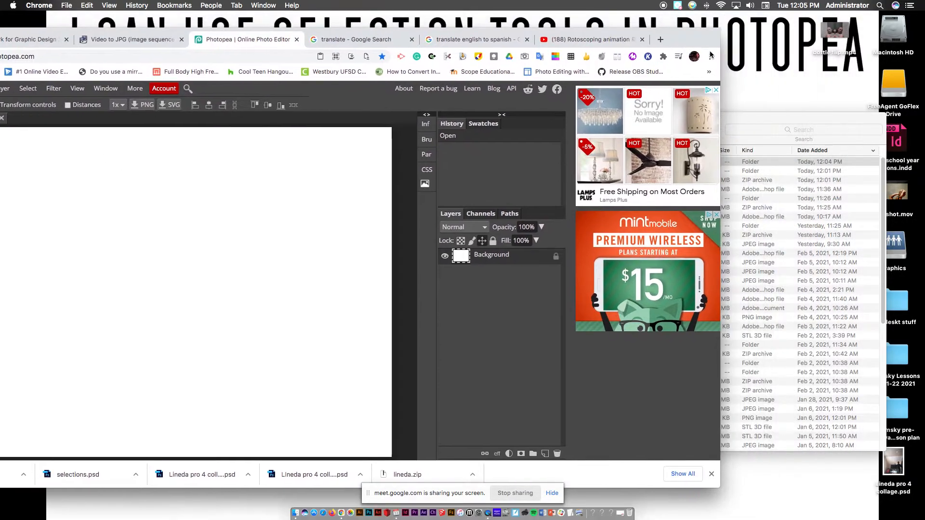
left_click(763, 115)
left_click_drag(690, 122, 785, 77)
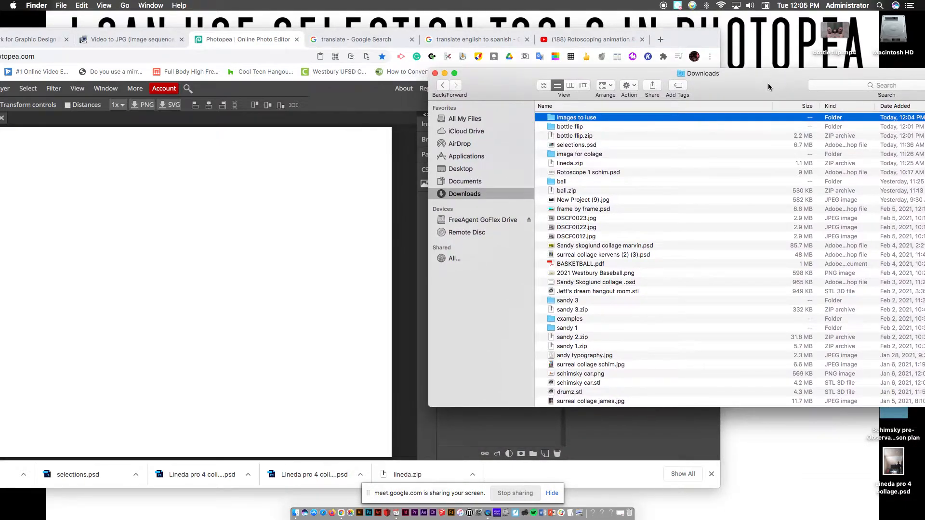
double_click(551, 121)
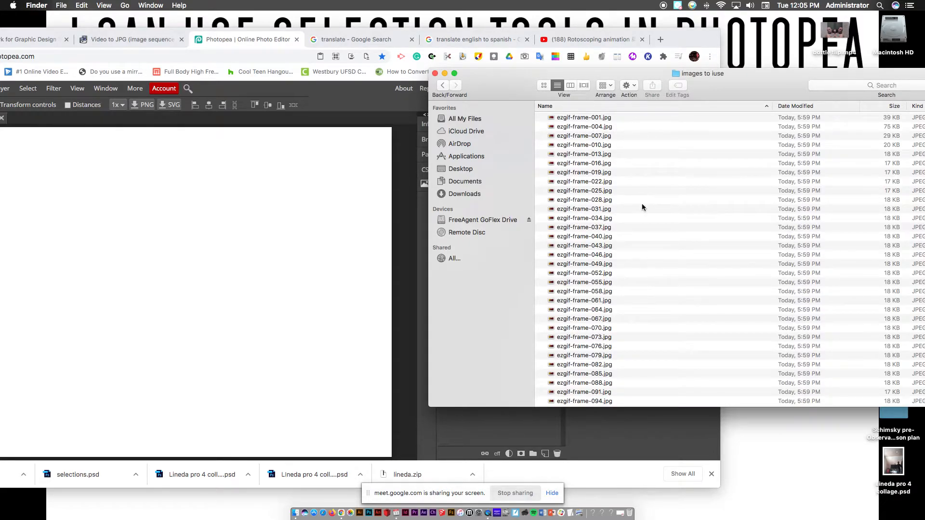
- Select all the frames in images to iuse and place them as layers in the rotoscope 1 canvas in Photopea
left_click(619, 126)
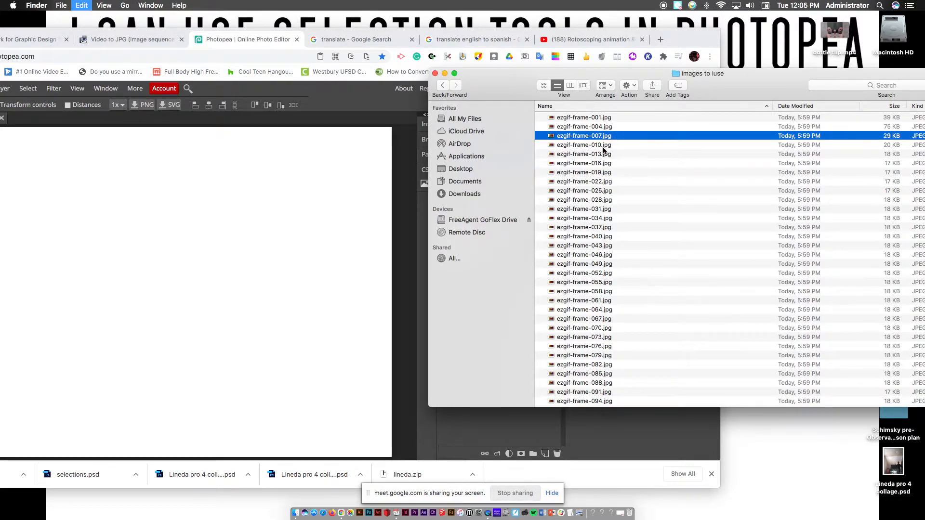
key("super+a")
right_click(600, 151)
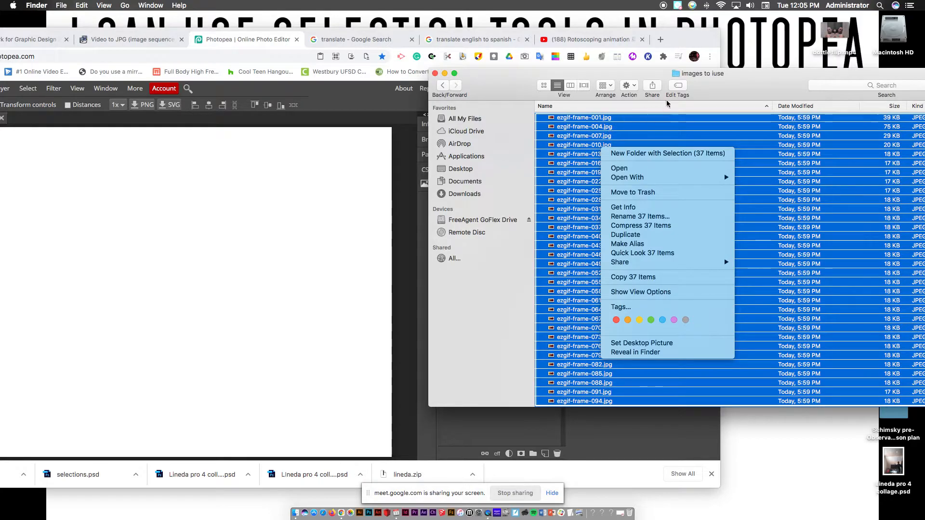
left_click(727, 90)
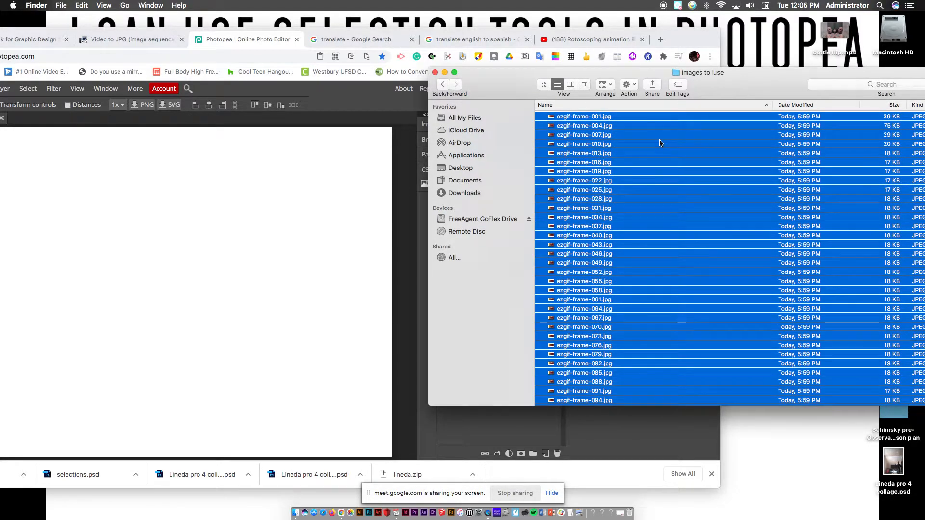
left_click(578, 193)
left_click_drag(578, 193, 270, 248)
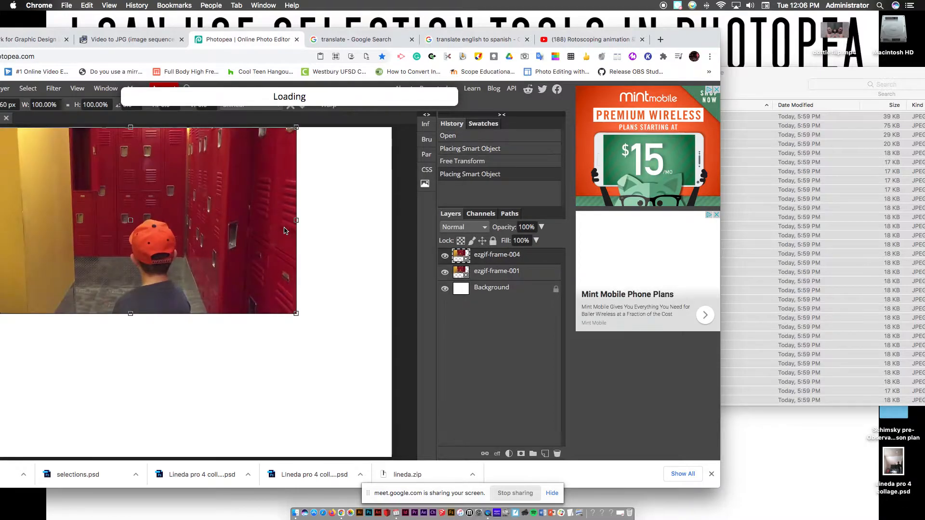
- Accept the placement of the last frame, ezgif-frame-109, and crop the canvas to the edges of the frame image
left_click_drag(701, 33, 856, 16)
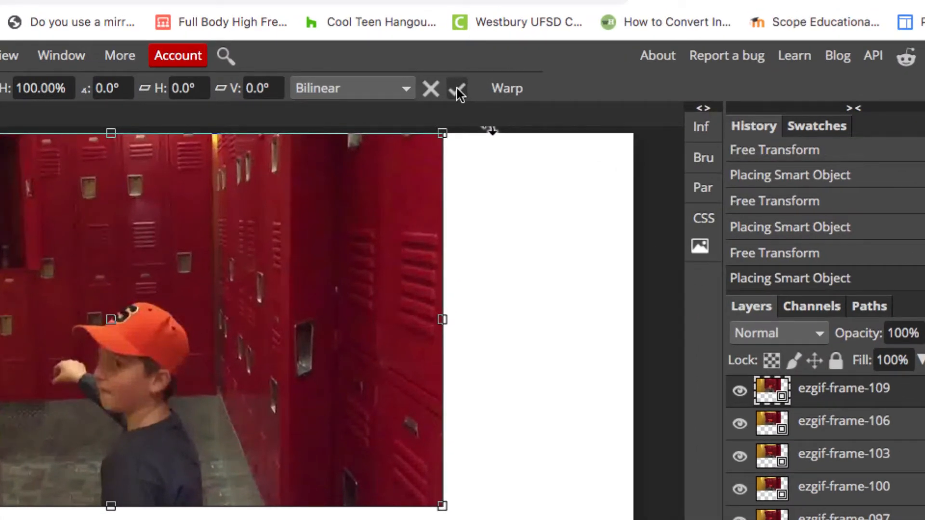
left_click(456, 88)
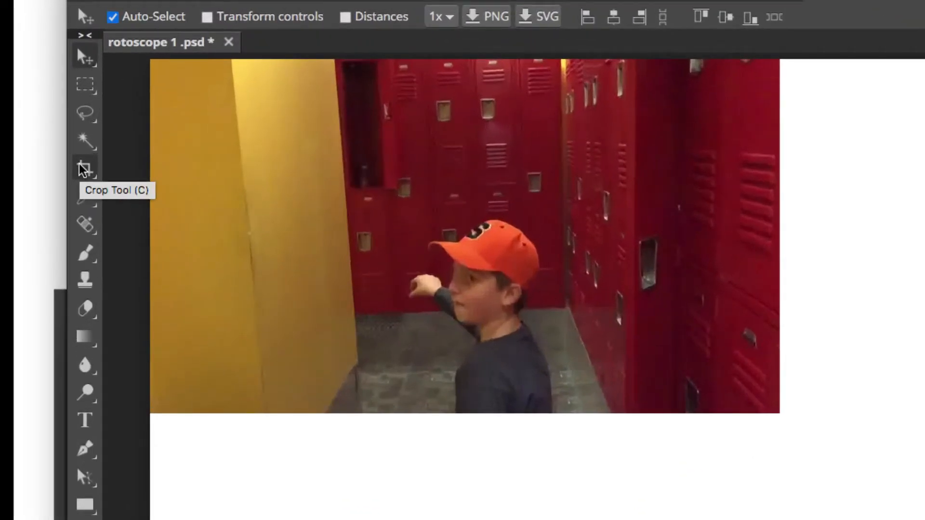
right_click(85, 168)
left_click(124, 169)
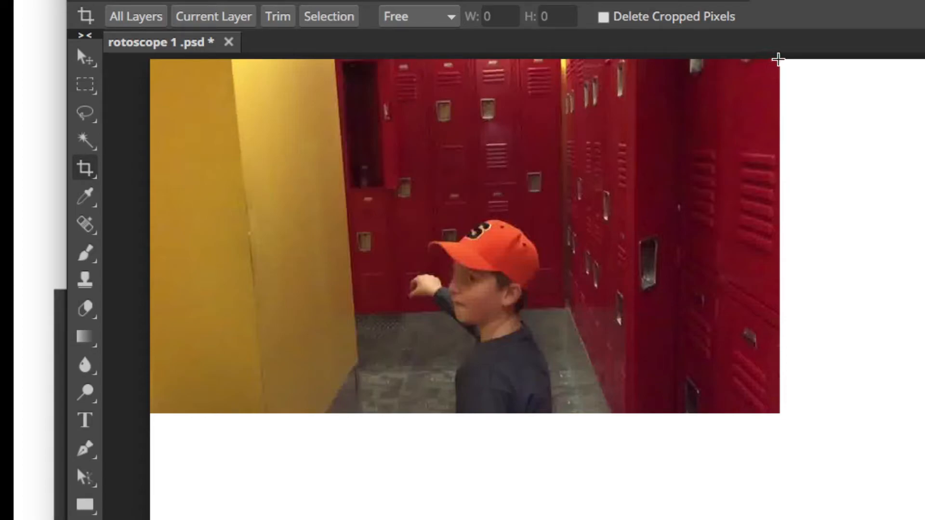
left_click_drag(779, 59, 148, 412)
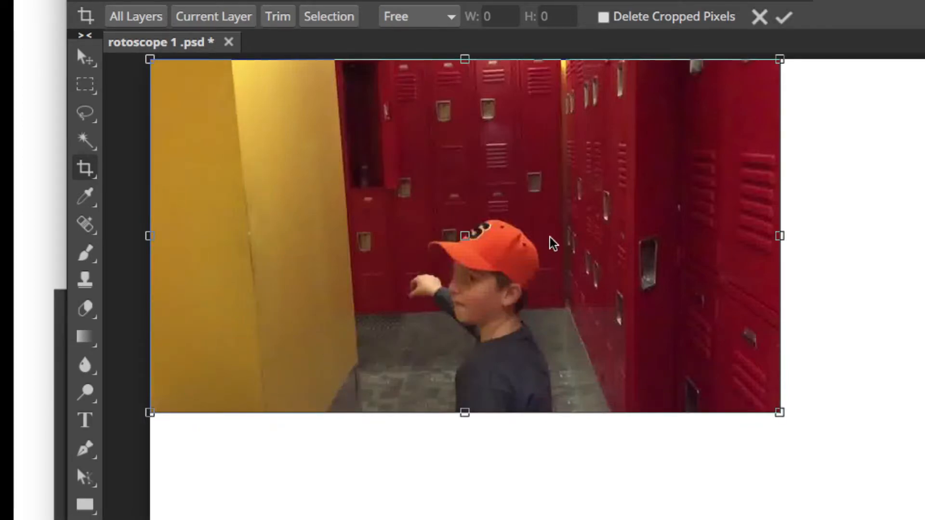
left_click(787, 20)
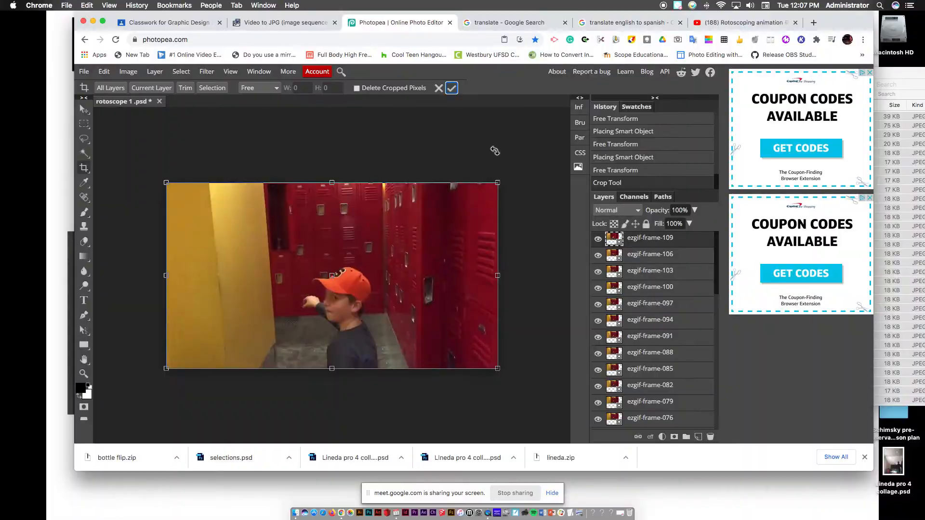
key("super+plus")
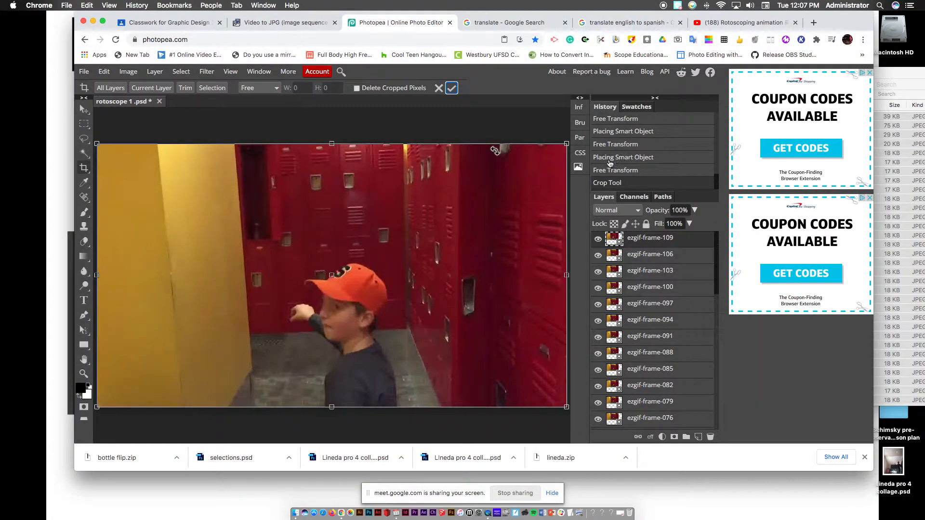
left_click(451, 87)
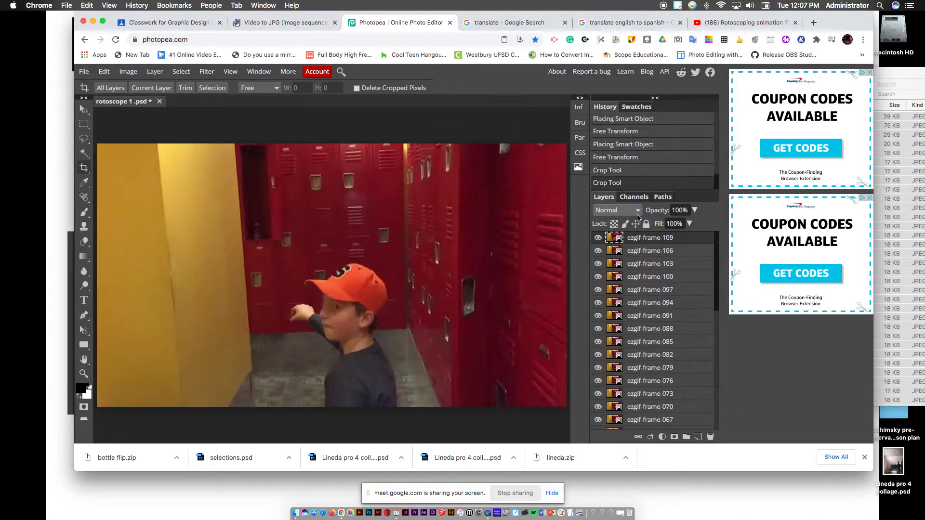
- Hide the frame layers from ezgif-frame-004 through ezgif-frame-040, leaving ezgif-frame-001 on
scroll(662, 305, "down", 10)
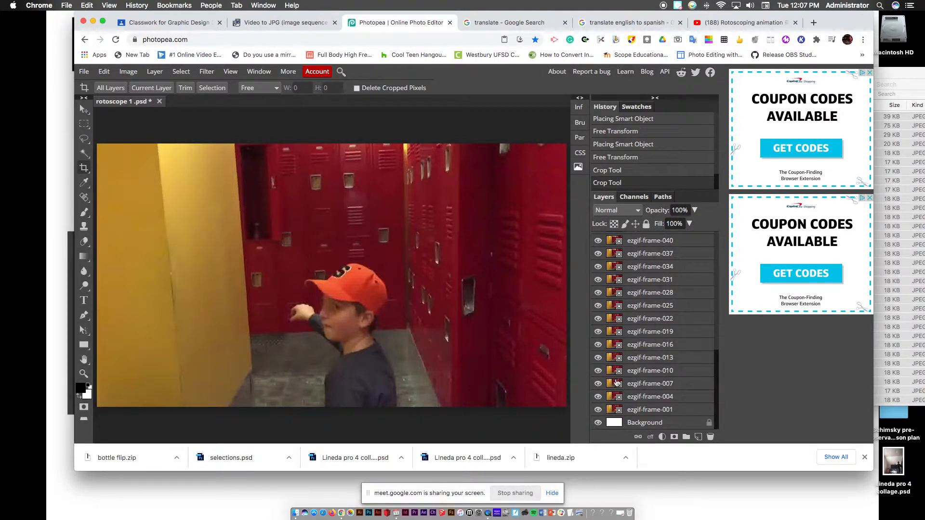
mouse_move(599, 401)
left_mouse_down()
mouse_move(599, 244)
mouse_move(599, 291)
left_mouse_up()
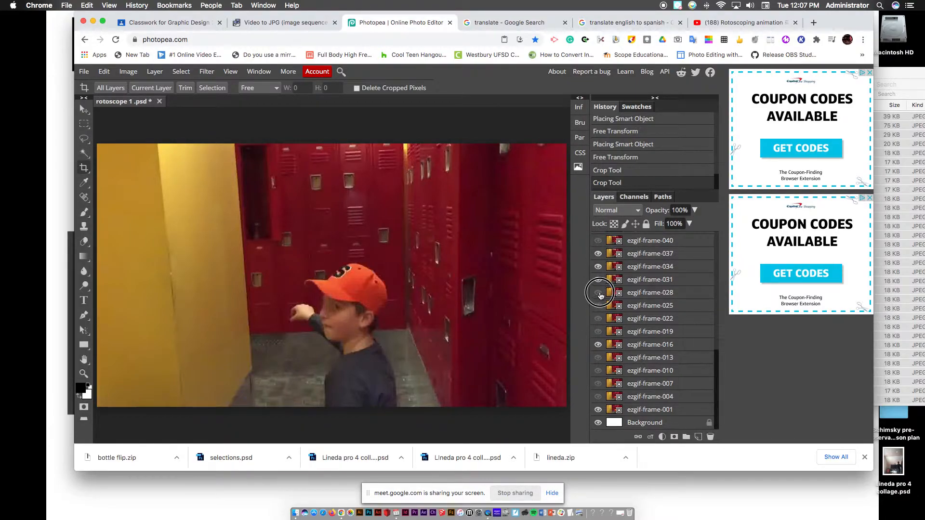
left_click(598, 266)
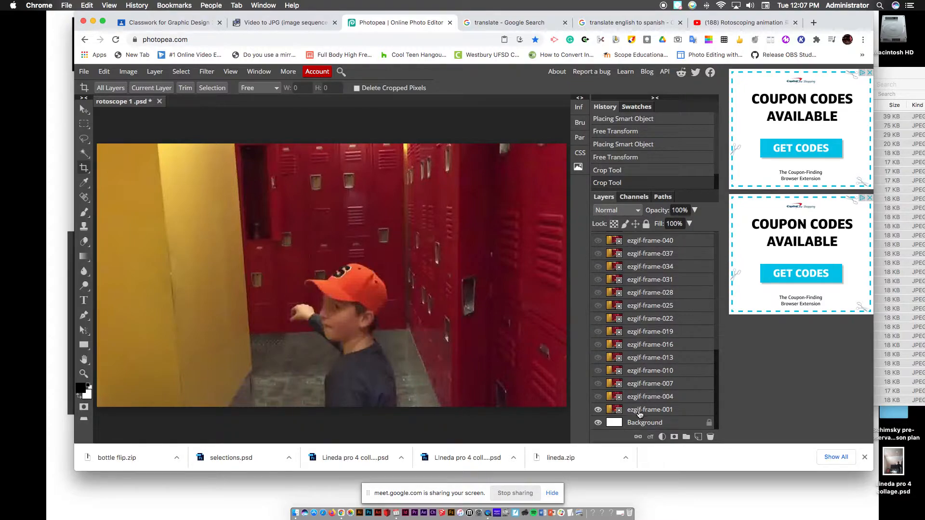
- Hide the middle group of frame layers, ezgif-frame-043 through ezgif-frame-079
left_click_drag(716, 385, 716, 318)
left_click(598, 393)
left_click(598, 355)
left_click(598, 329)
left_click(597, 289)
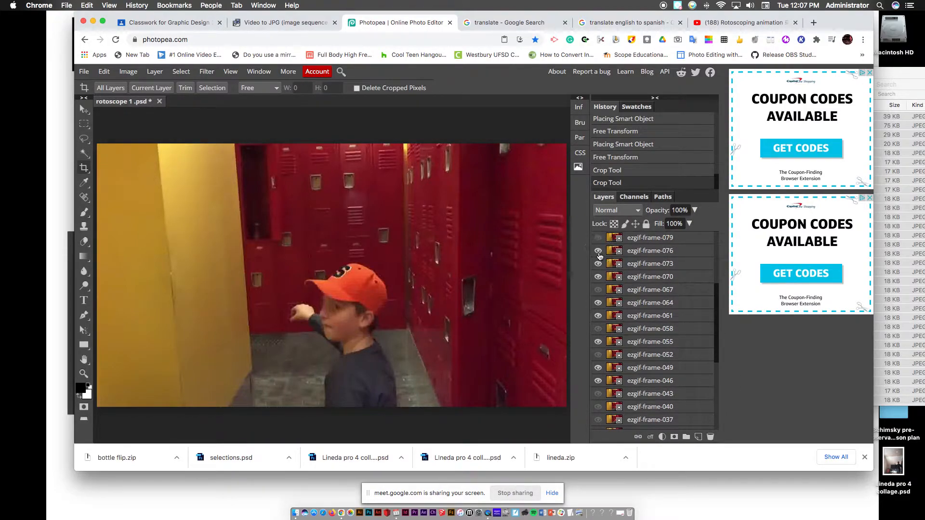
left_click(598, 277)
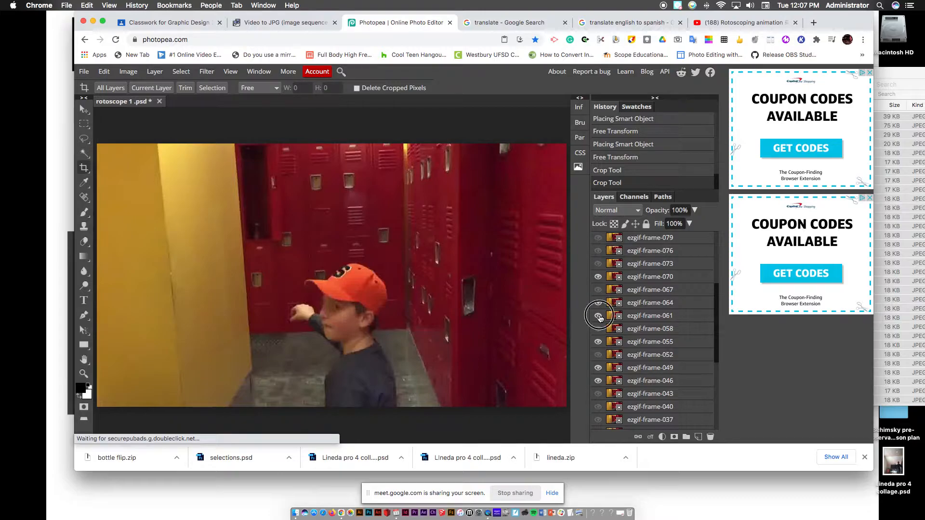
left_click(598, 368, "alt")
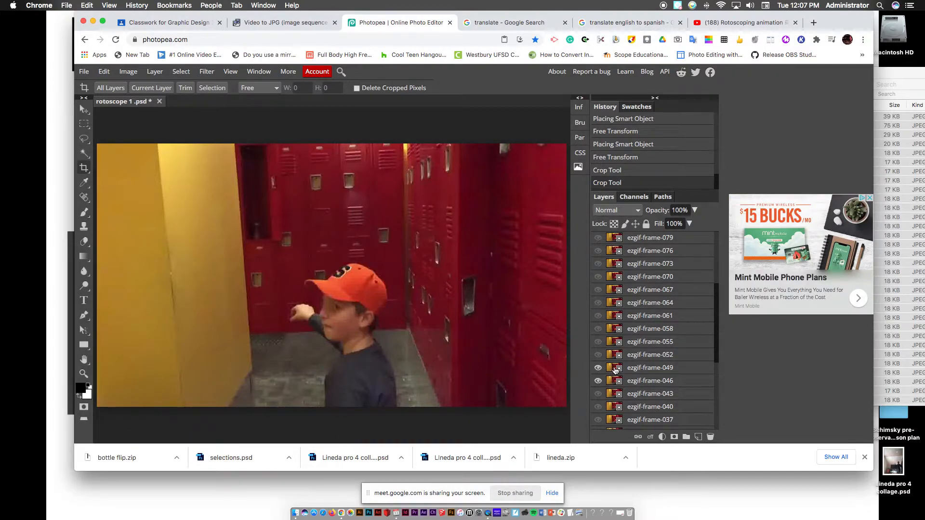
left_click(597, 368)
- Hide the remaining frame layers, ezgif-frame-082 through ezgif-frame-109, and select the ezgif-frame-001 layer
left_click_drag(721, 344, 716, 231)
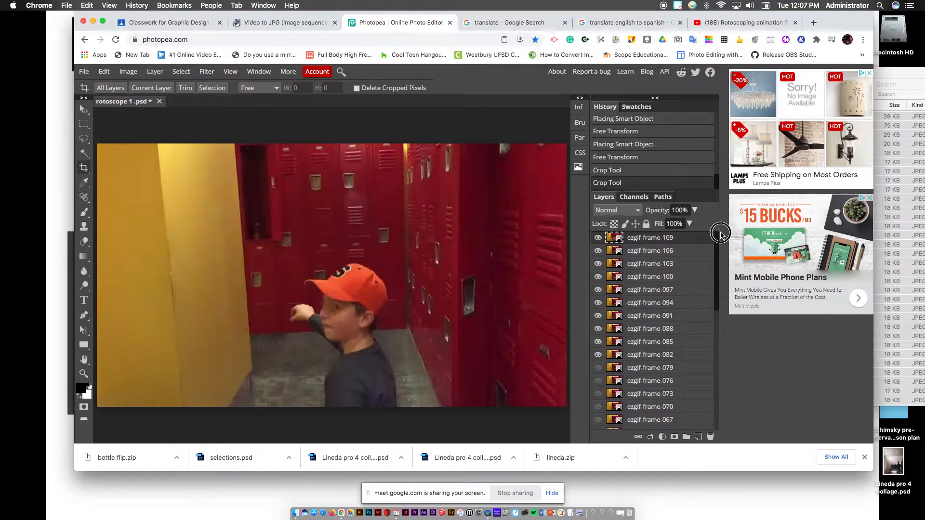
left_click(598, 329)
left_click(598, 316)
left_click(597, 303)
left_click(598, 276)
left_click(597, 263)
left_click(598, 251)
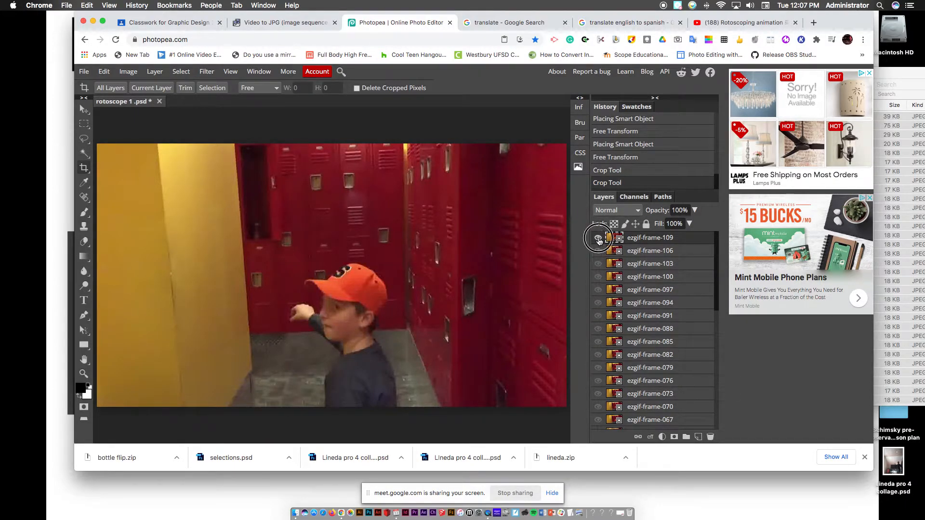
left_click(598, 237)
left_click_drag(716, 261, 719, 419)
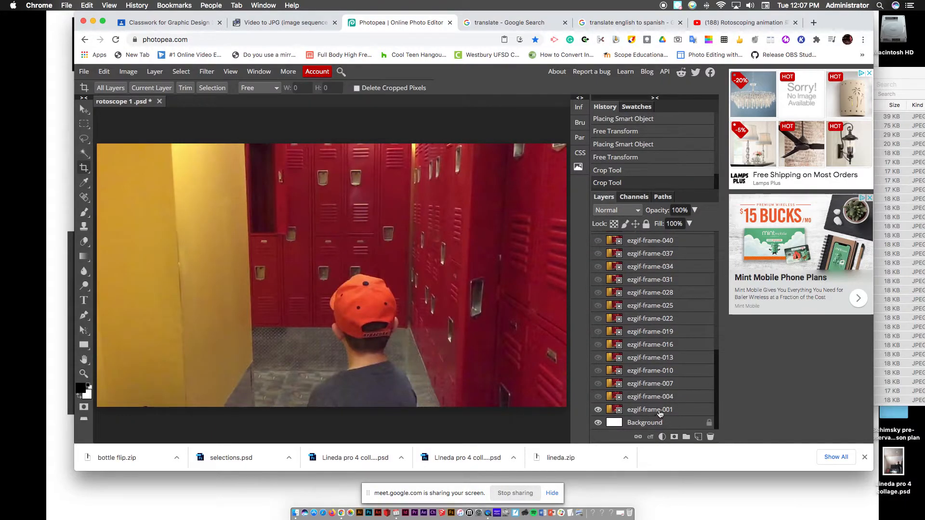
left_click(674, 415)
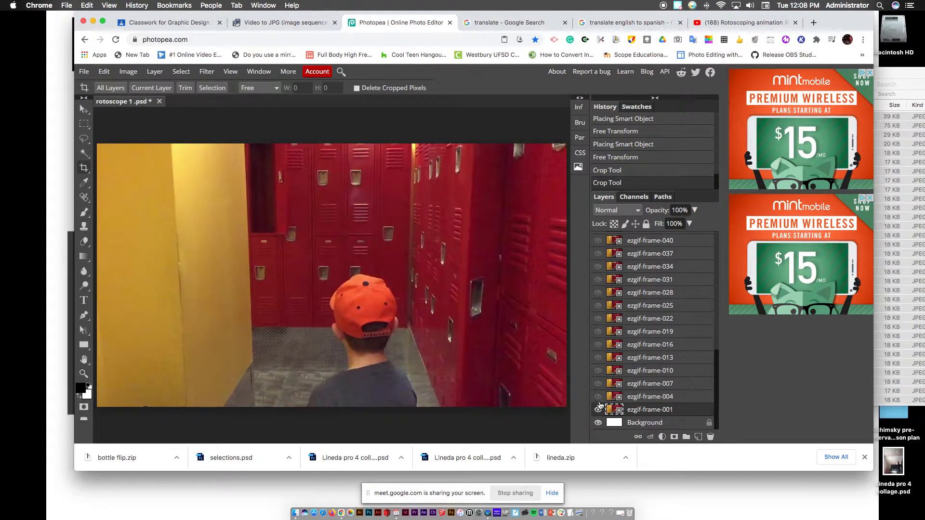
- Preview the motion by turning on frame layers 004 through 040 one after another, and hide them all again
mouse_move(599, 395)
left_mouse_down()
mouse_move(600, 279)
mouse_move(608, 299)
mouse_move(602, 245)
left_mouse_up()
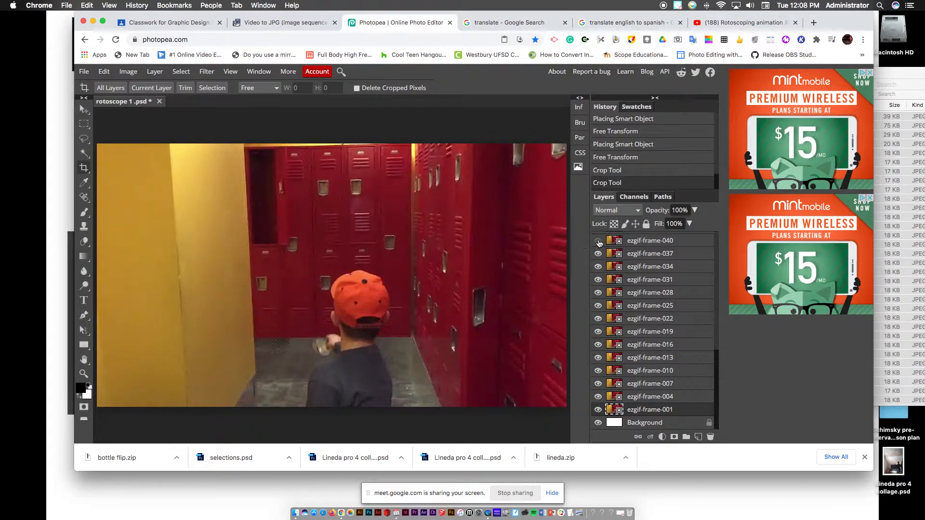
left_click(598, 242)
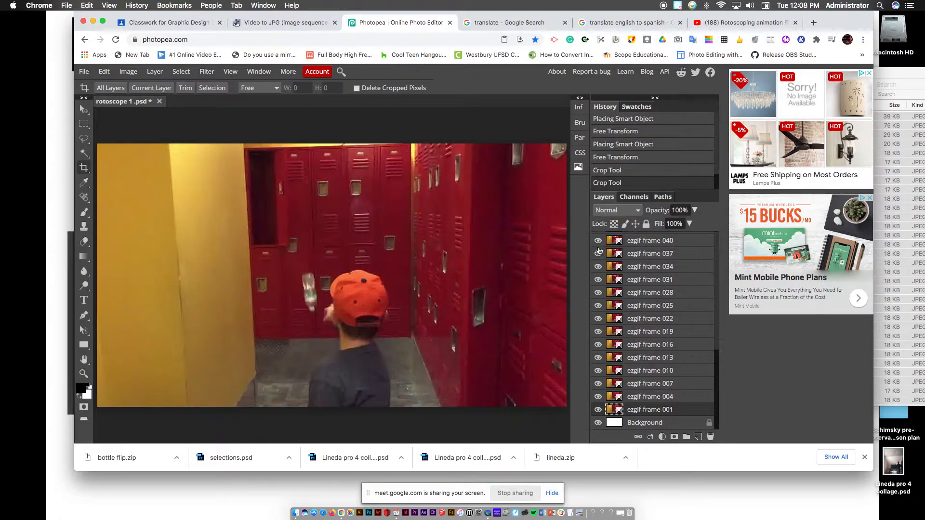
left_click(599, 267)
left_click(599, 279)
left_click(599, 306)
left_click(598, 318)
left_click(598, 292)
left_click(598, 331)
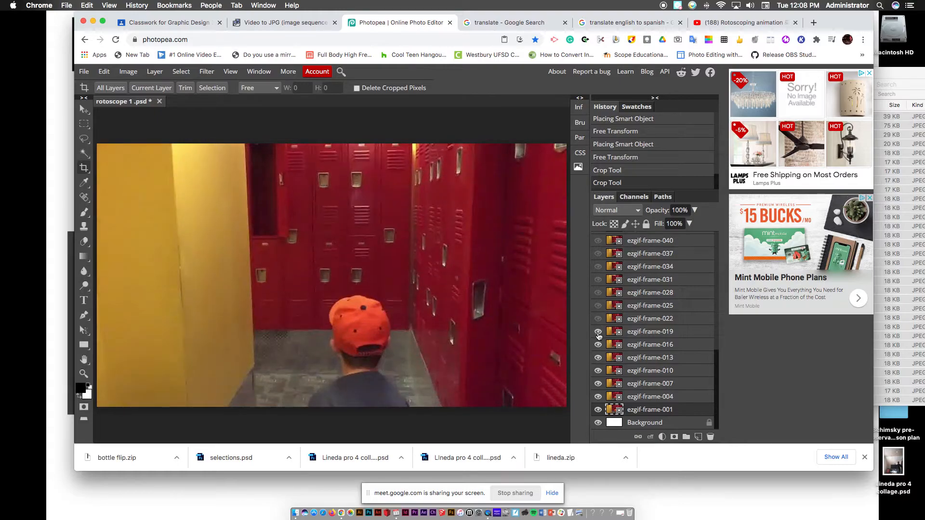
left_click(598, 349)
left_click(598, 357)
left_click(598, 371)
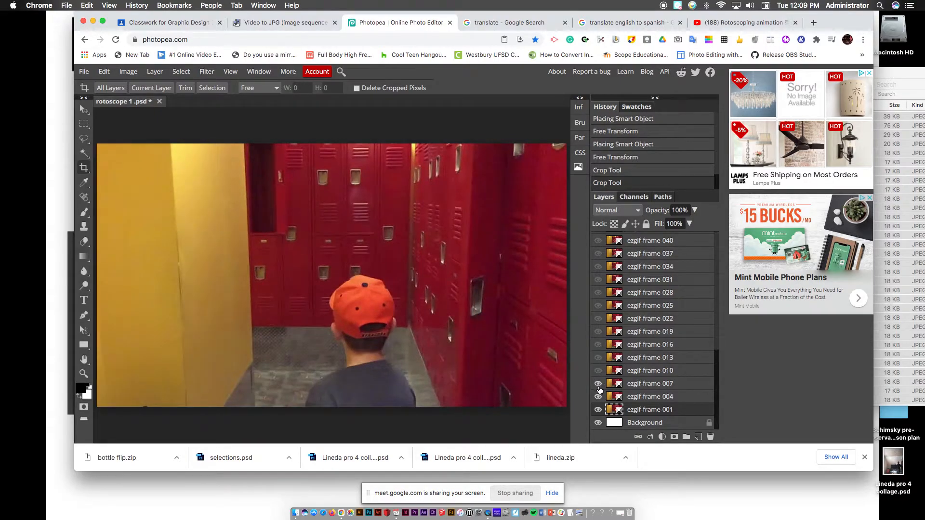
left_click(598, 397)
left_click(598, 384)
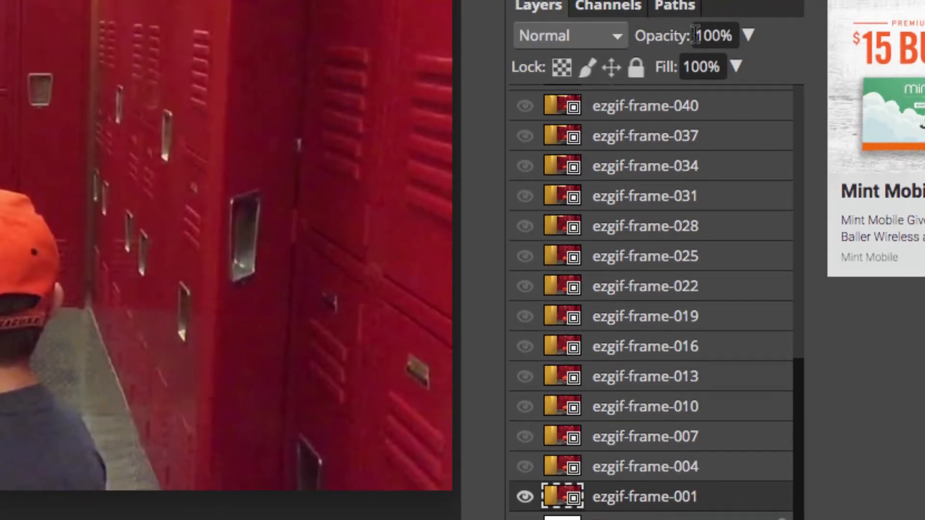
- Set the ezgif-frame-001 layer's opacity to 40% and add a new layer above it named drawing 1
left_click_drag(725, 35, 681, 32)
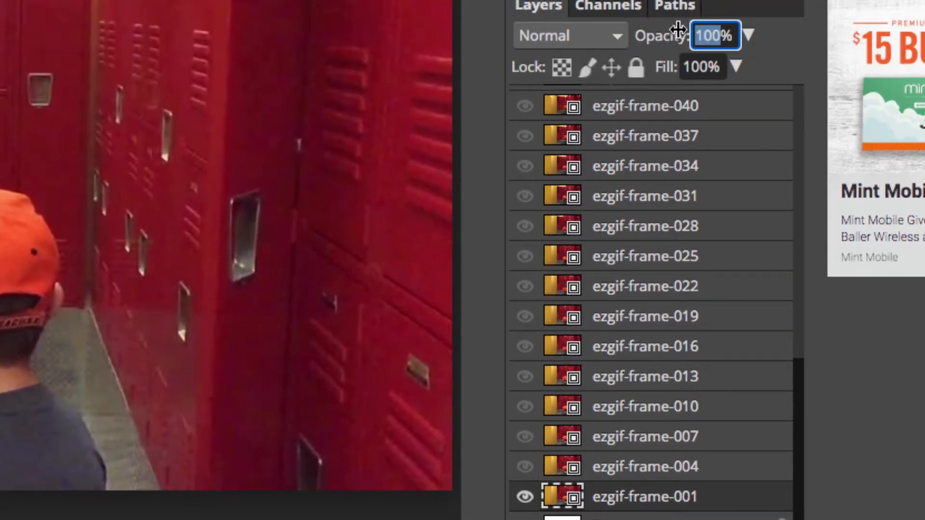
type("40")
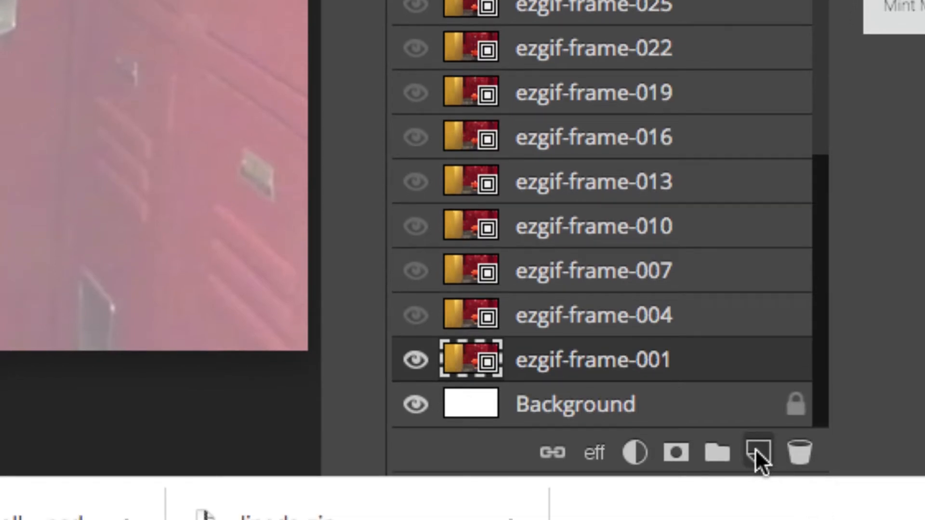
left_click(756, 450)
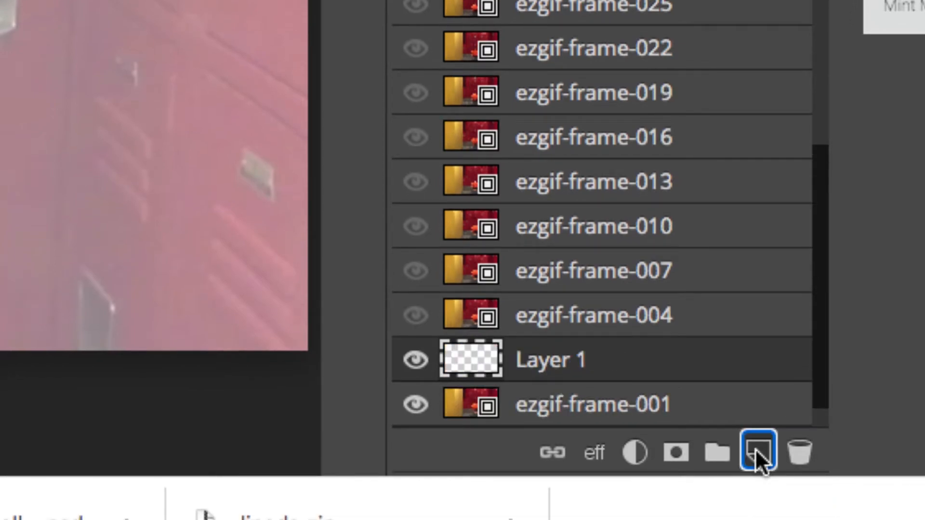
double_click(559, 369)
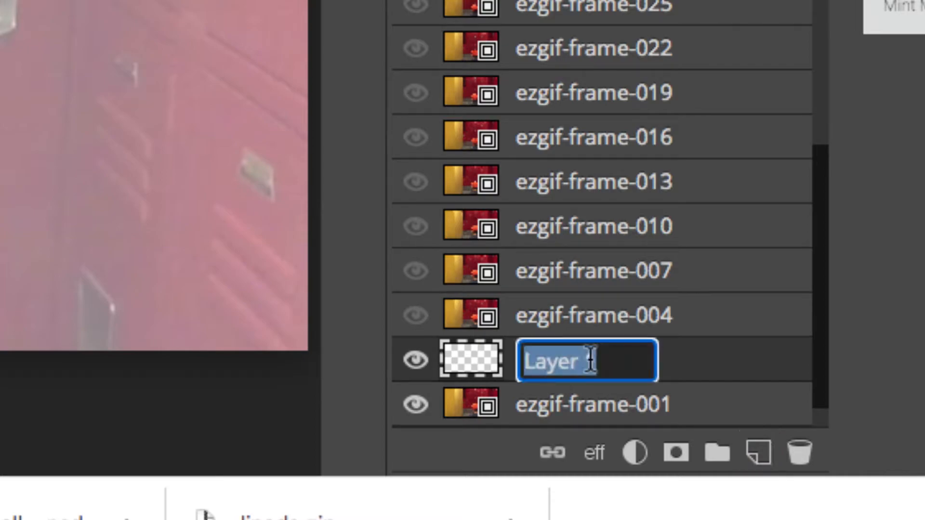
type("drawing 1")
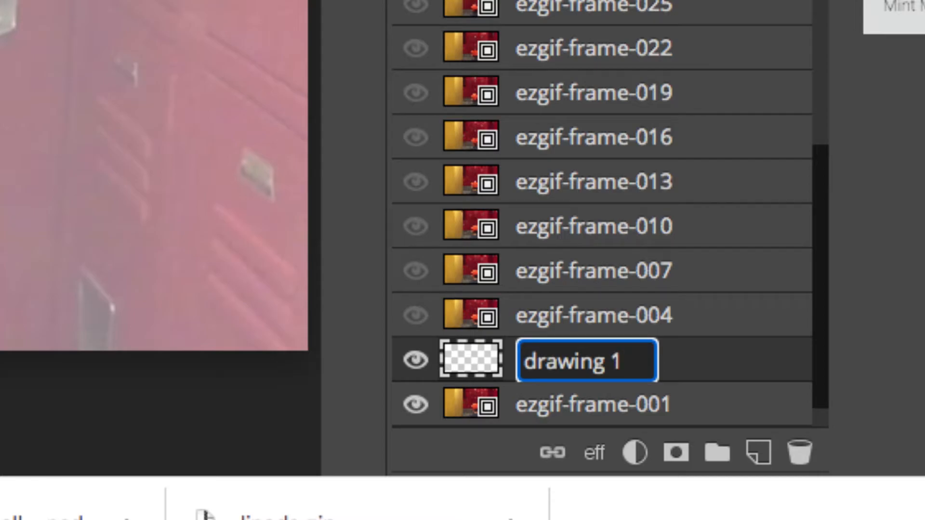
key("Return")
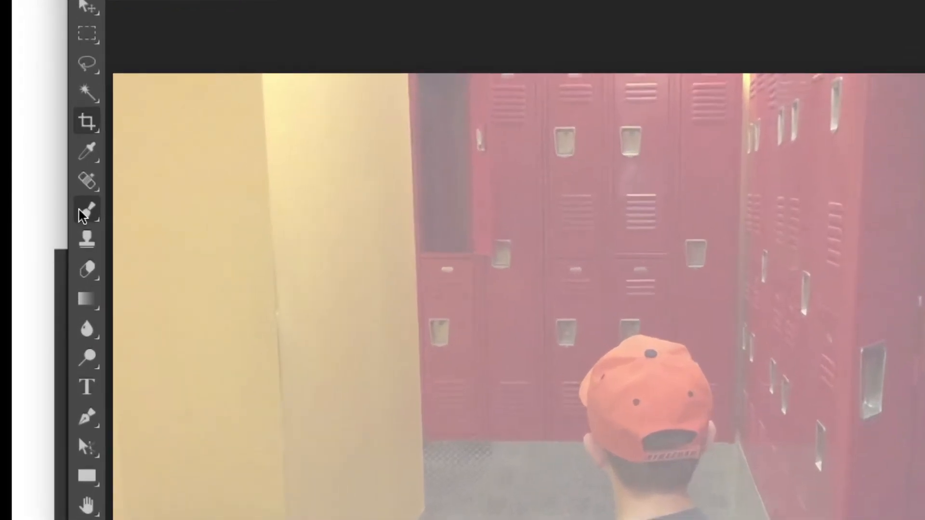
- Switch to the Brush tool, check its size and hardness settings, and undo a short test stroke on the lockers
left_click(86, 211)
right_click(87, 211)
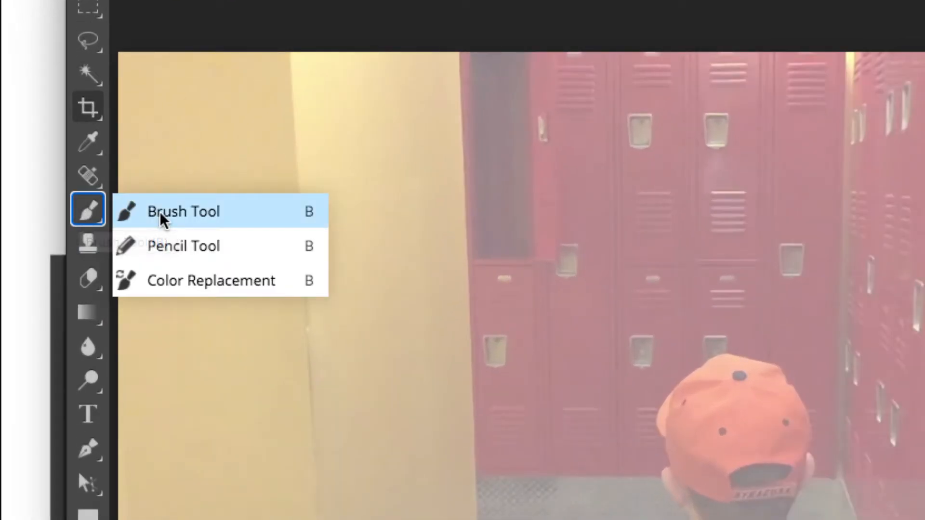
left_click(162, 214)
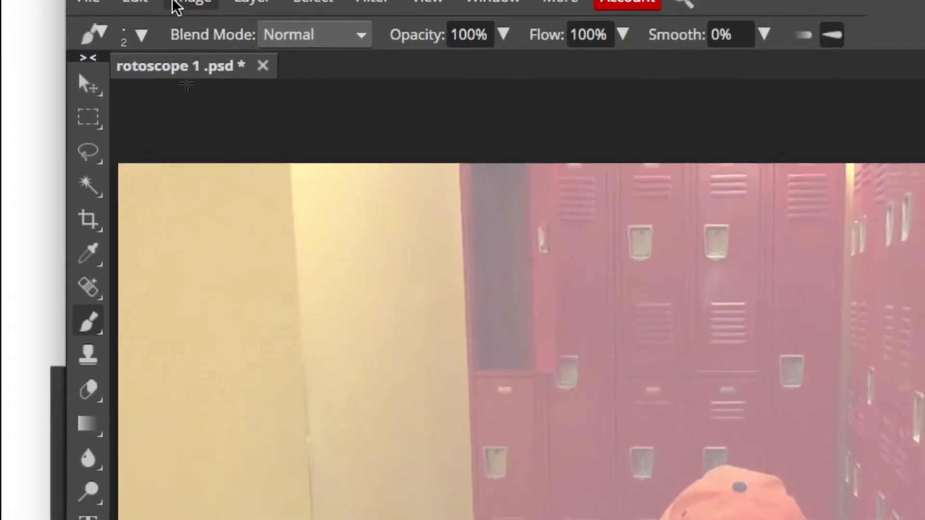
left_click(141, 35)
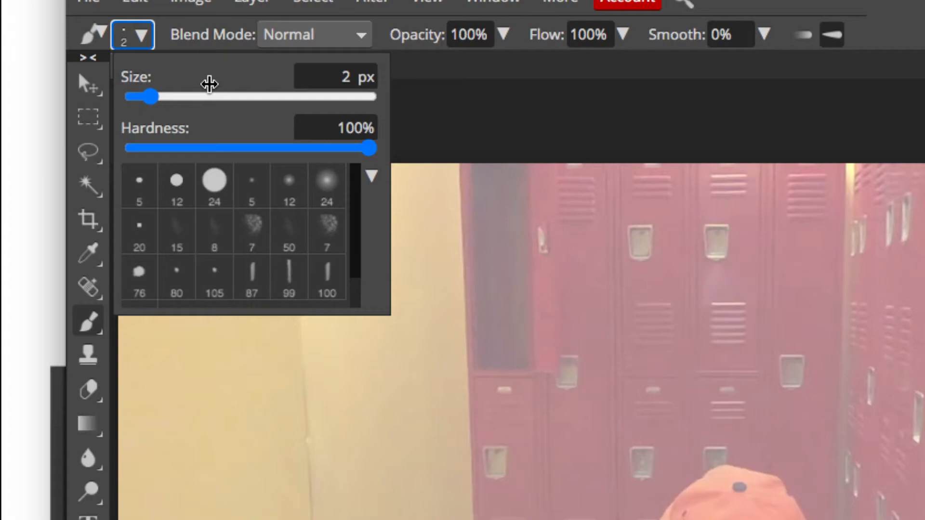
left_click_drag(530, 309, 533, 356)
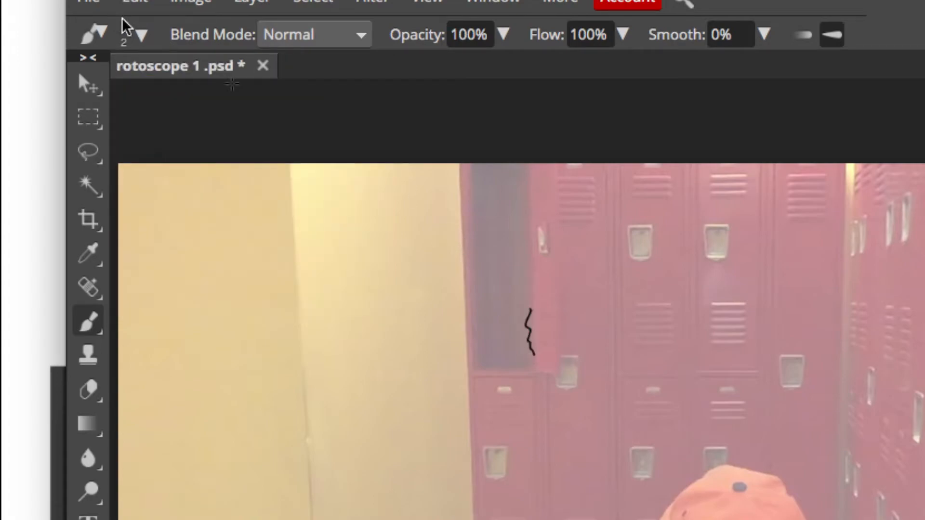
key("ctrl+z")
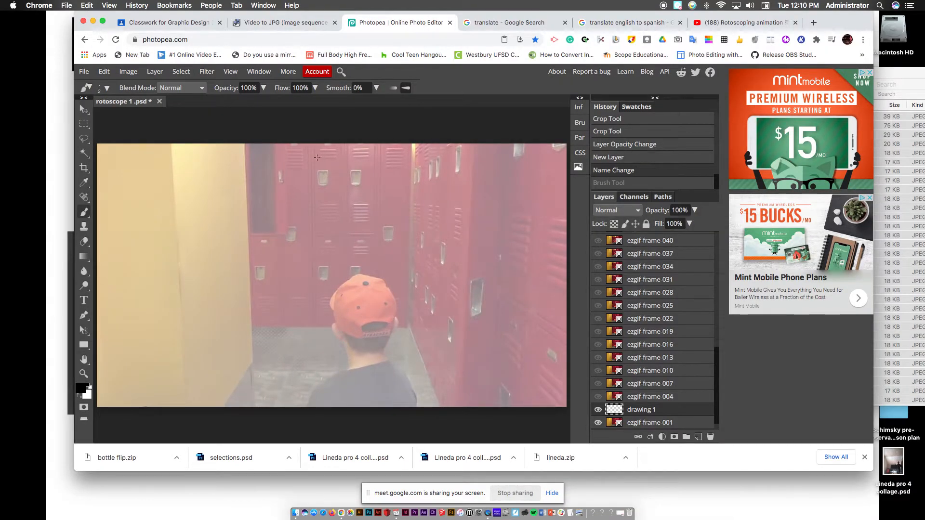
- Zoom in closely on the back of the boy's head and cap
left_click(231, 72)
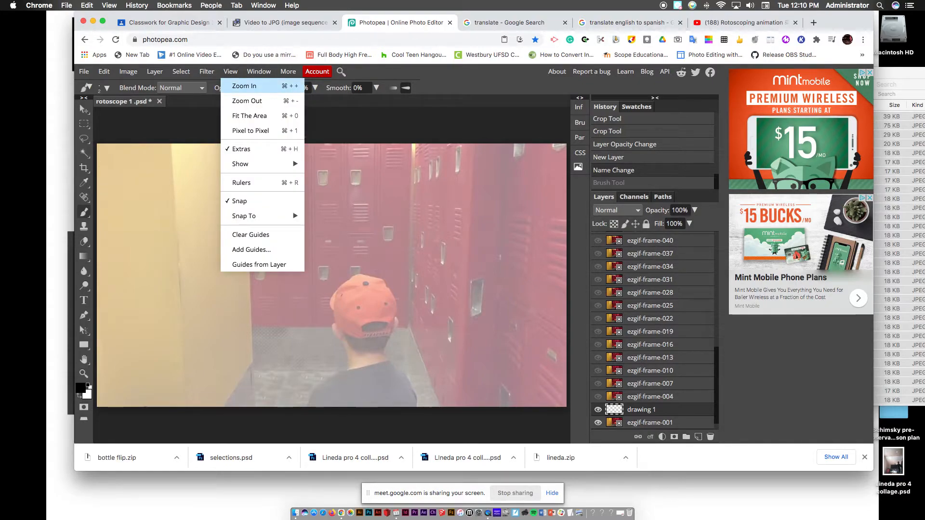
left_click(244, 85)
key("super+plus")
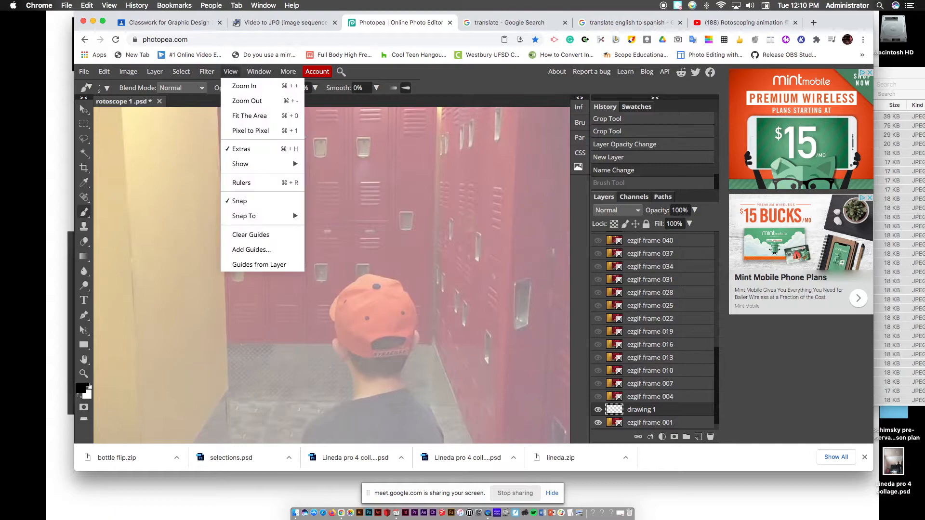
scroll(331, 275, "down", 3)
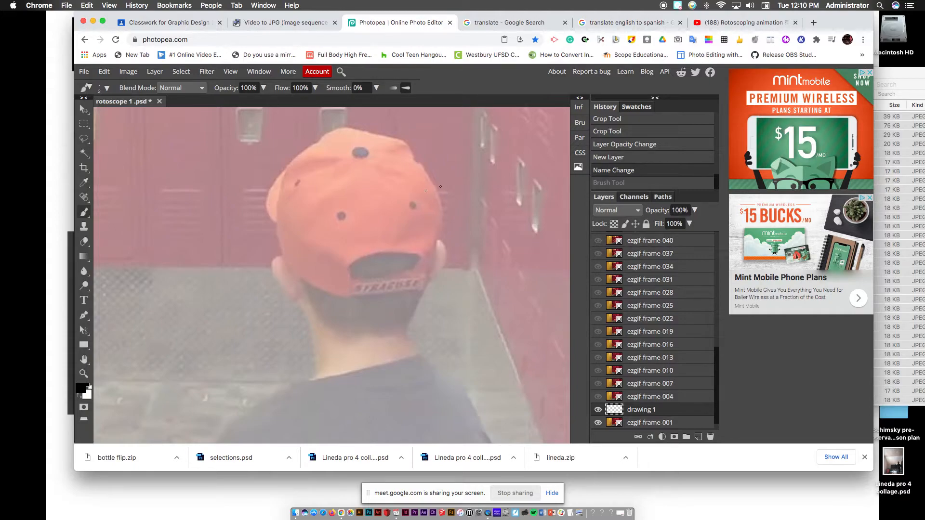
key("super+plus")
key("super+plus")
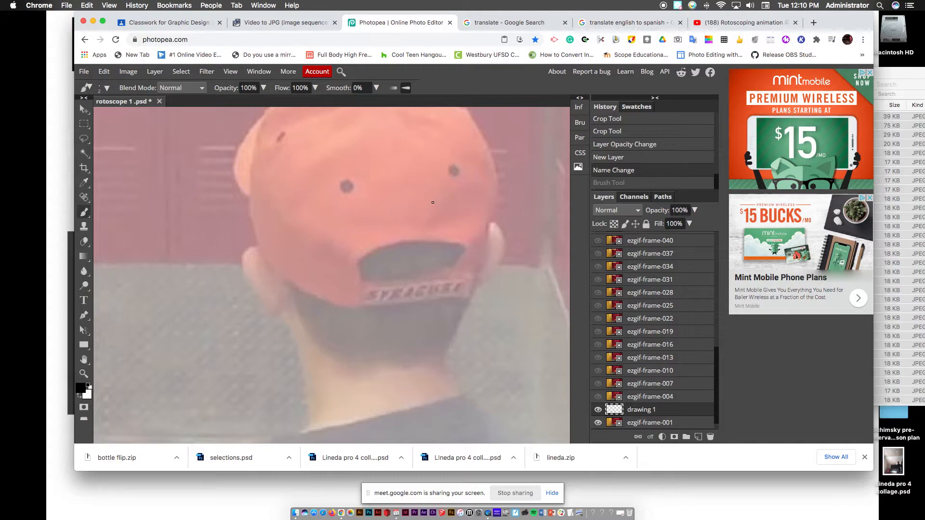
scroll(331, 275, "right", 1)
scroll(332, 275, "up", 1)
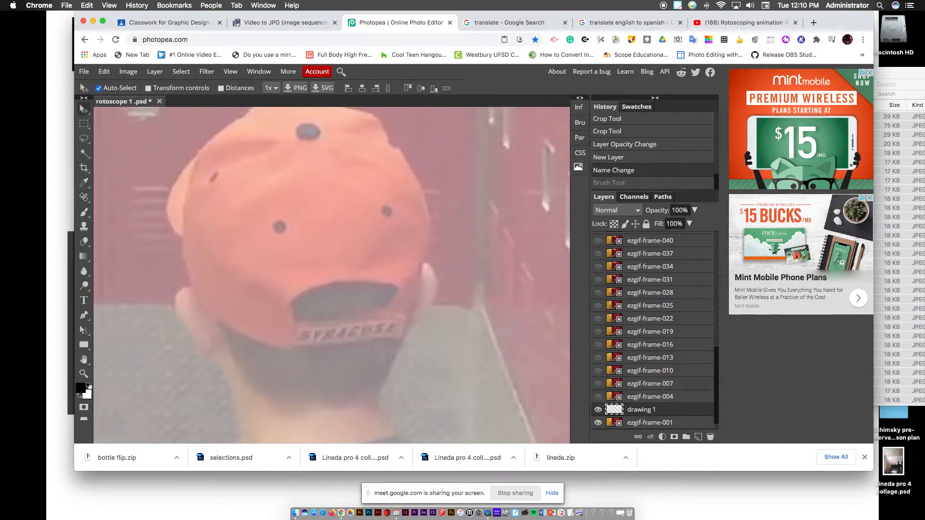
left_click(420, 187)
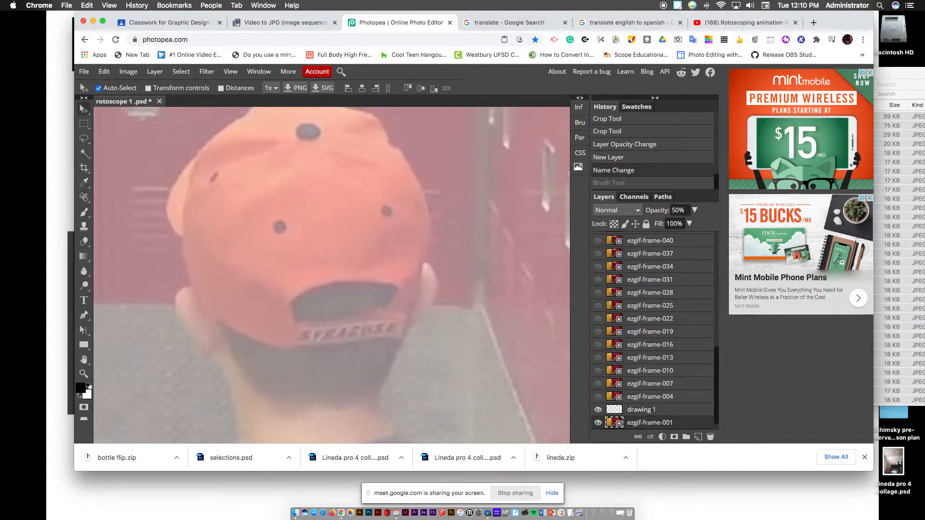
key("b")
left_click(420, 186)
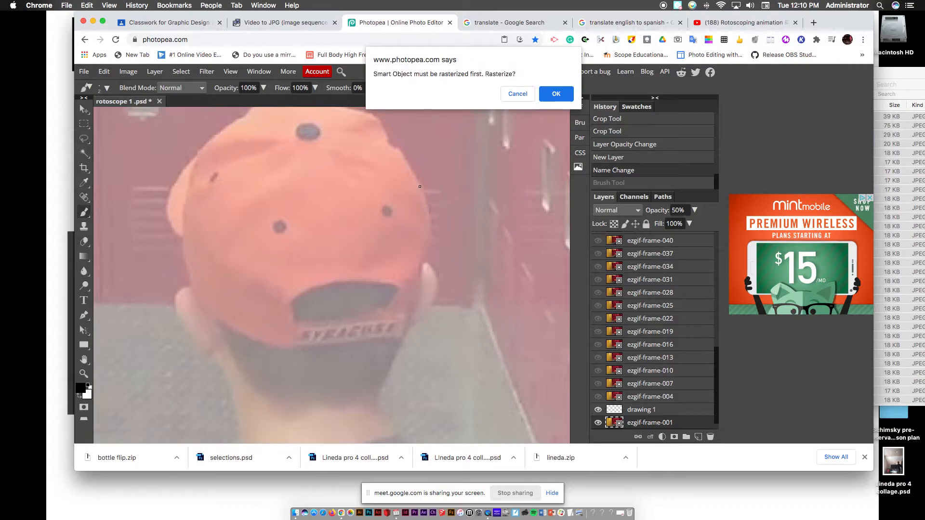
left_click(517, 94)
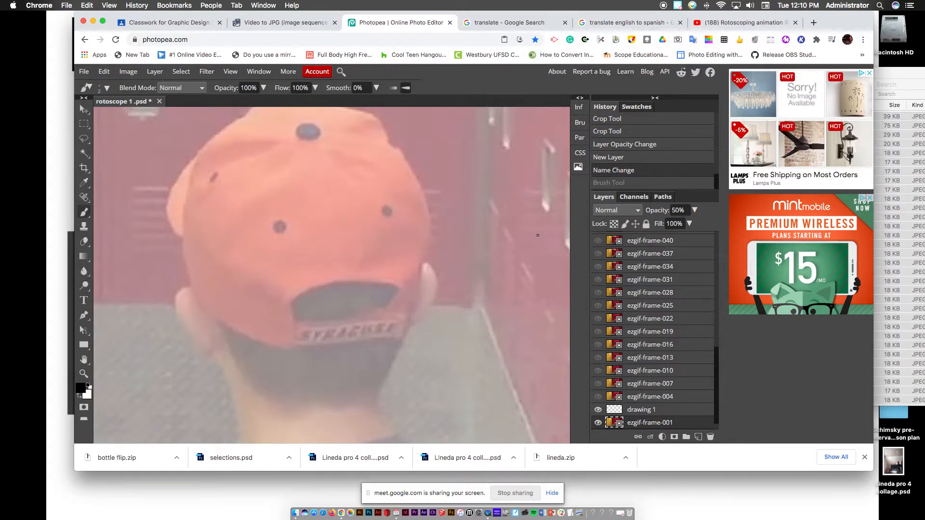
left_click(641, 410)
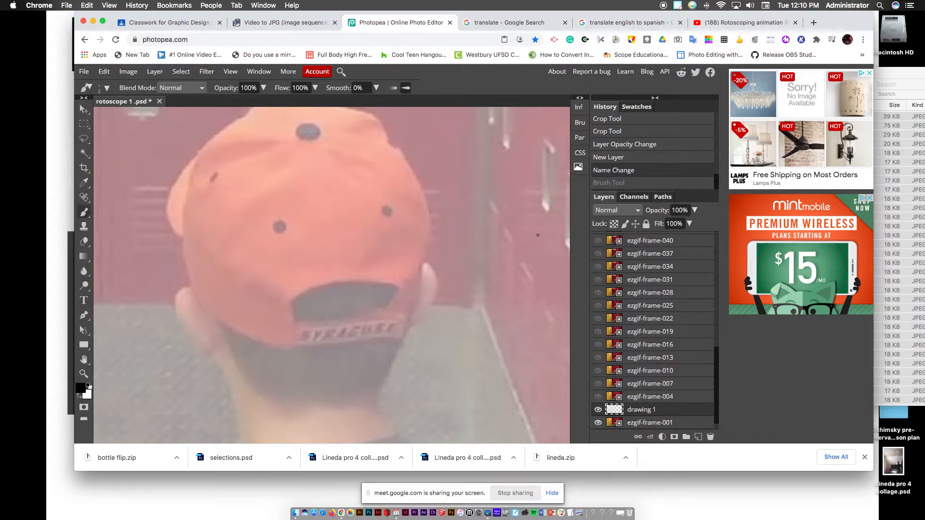
- Trace the cap's right edge, right ear and right eyelet on the drawing 1 layer, and erase the seam line drawn across the cap
mouse_move(411, 170)
left_mouse_down()
mouse_move(431, 233)
mouse_move(404, 335)
left_mouse_up()
mouse_move(429, 264)
left_mouse_down()
mouse_move(438, 294)
mouse_move(409, 328)
left_mouse_up()
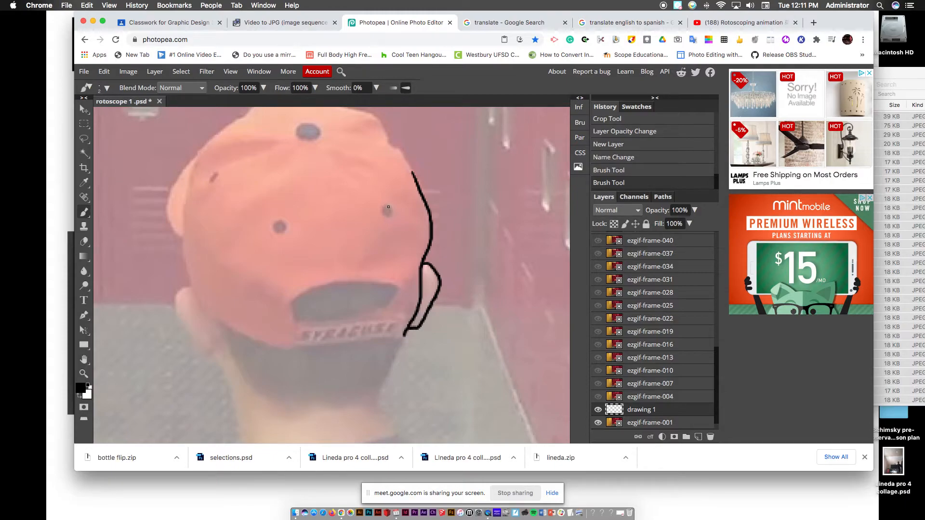
mouse_move(385, 207)
left_mouse_down()
mouse_move(384, 217)
mouse_move(384, 191)
mouse_move(304, 156)
mouse_move(260, 197)
left_mouse_up()
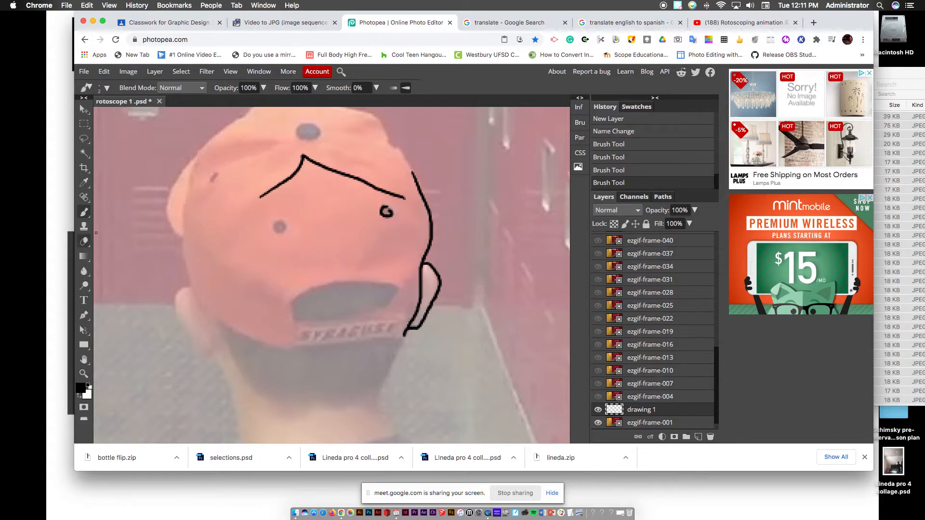
left_click(84, 242)
mouse_move(237, 196)
left_mouse_down()
mouse_move(270, 188)
mouse_move(308, 157)
mouse_move(398, 196)
mouse_move(303, 201)
left_mouse_up()
key("b")
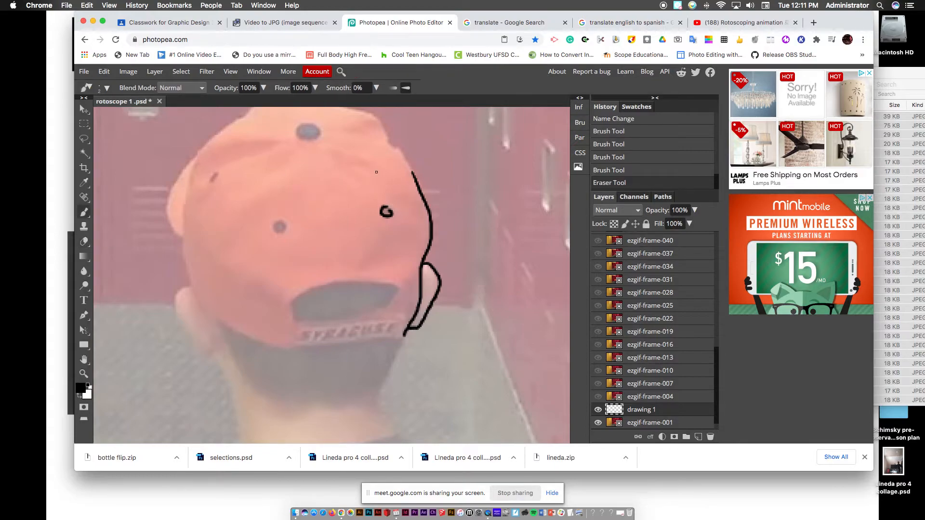
- Trace the rest of the cap's outline, its top button, the rear opening and the straight-edged strap below it
mouse_move(412, 172)
left_mouse_down()
mouse_move(381, 124)
mouse_move(349, 108)
mouse_move(301, 123)
mouse_move(303, 142)
mouse_move(312, 141)
mouse_move(320, 130)
mouse_move(305, 122)
mouse_move(262, 149)
mouse_move(234, 159)
mouse_move(217, 151)
mouse_move(204, 162)
mouse_move(186, 196)
mouse_move(177, 250)
mouse_move(200, 297)
mouse_move(228, 323)
mouse_move(290, 347)
mouse_move(295, 304)
mouse_move(318, 286)
mouse_move(393, 291)
mouse_move(369, 312)
mouse_move(295, 318)
left_mouse_up()
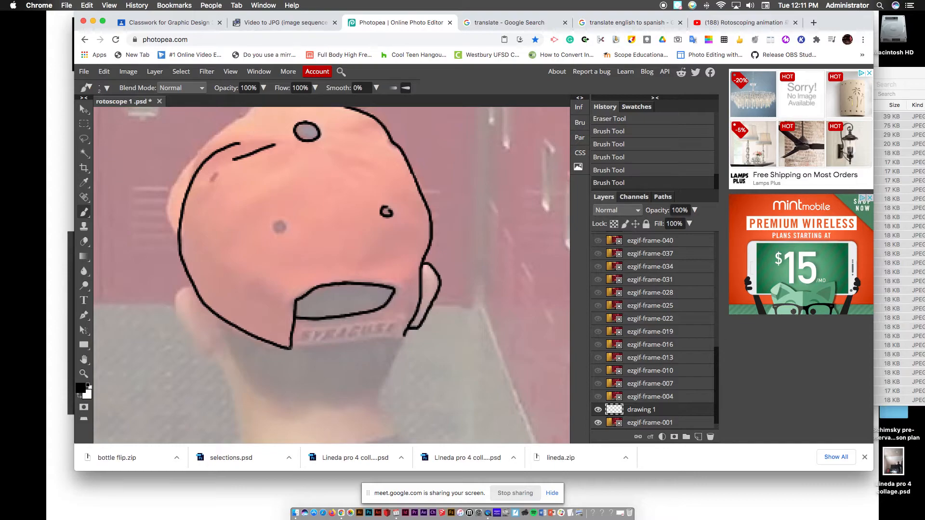
left_click(363, 331)
left_click(395, 336, "shift")
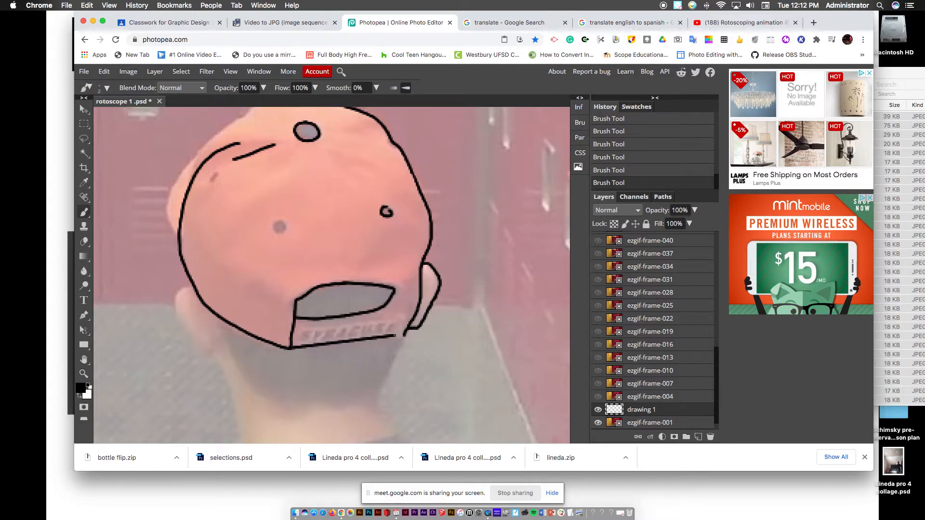
left_click_drag(394, 335, 396, 324)
left_click(293, 330, "shift")
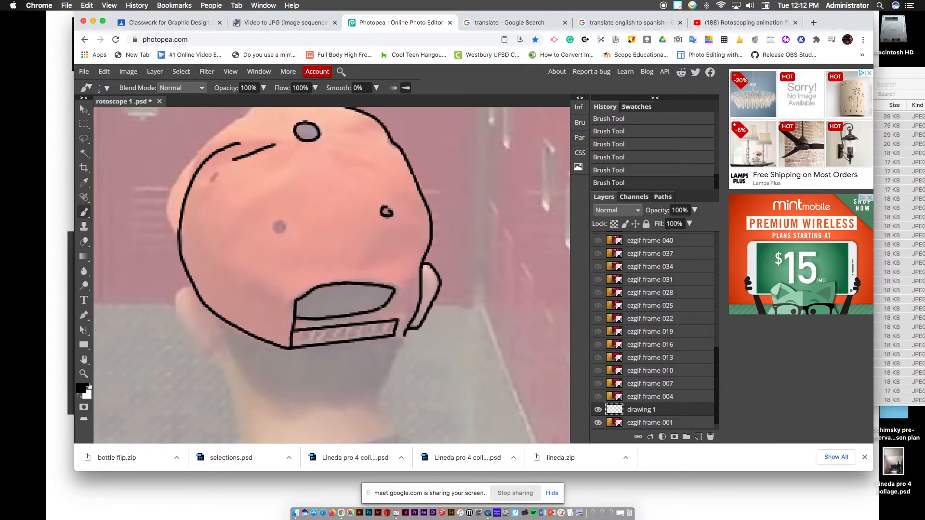
- Close the right side of the cap's strap and draw the hair below the cap with long, jagged, flicked-out ends
mouse_move(394, 289)
left_mouse_down()
mouse_move(393, 336)
mouse_move(402, 336)
mouse_move(381, 387)
left_mouse_up()
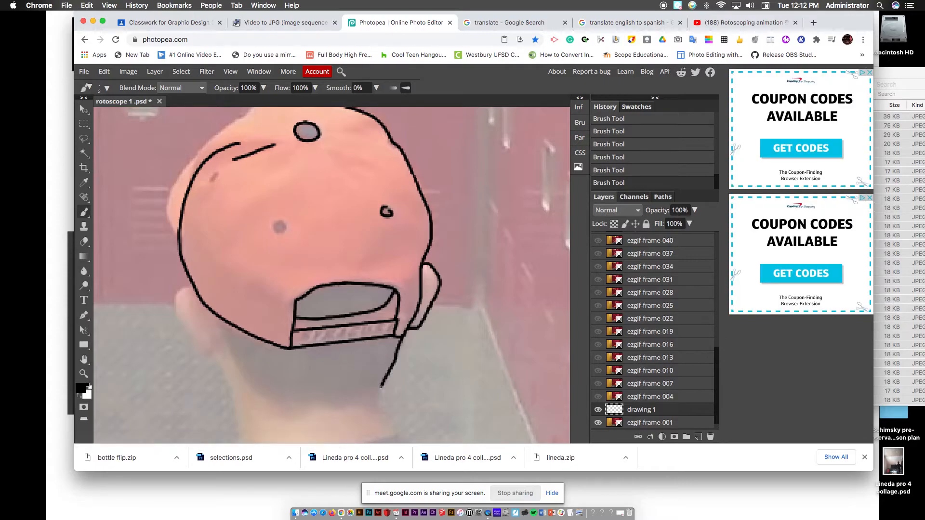
scroll(331, 275, "down", 5)
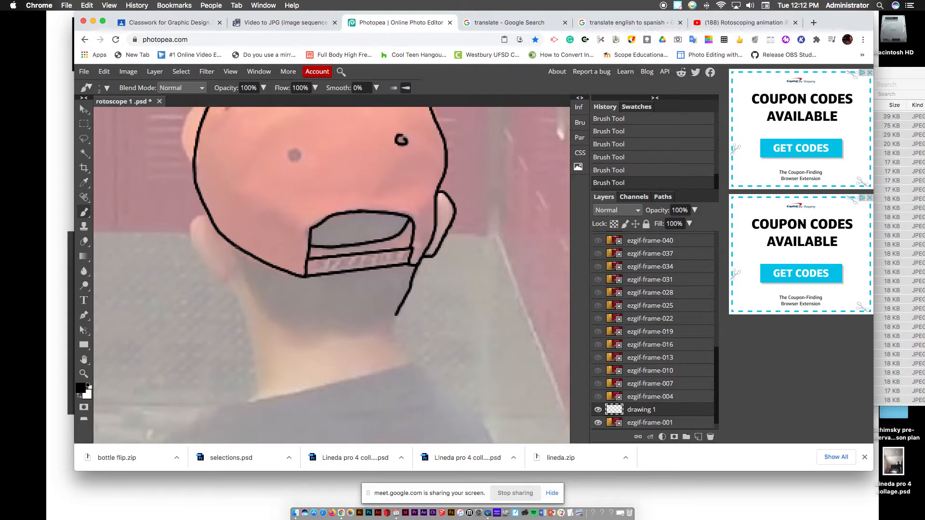
mouse_move(239, 252)
left_mouse_down()
mouse_move(265, 330)
mouse_move(247, 355)
mouse_move(223, 354)
mouse_move(246, 369)
mouse_move(268, 358)
mouse_move(265, 379)
mouse_move(278, 394)
mouse_move(272, 378)
mouse_move(294, 335)
mouse_move(306, 388)
mouse_move(316, 392)
mouse_move(327, 344)
mouse_move(345, 366)
mouse_move(347, 344)
mouse_move(374, 407)
mouse_move(419, 400)
mouse_move(396, 395)
mouse_move(395, 358)
mouse_move(429, 364)
mouse_move(445, 354)
mouse_move(411, 346)
mouse_move(396, 319)
left_mouse_up()
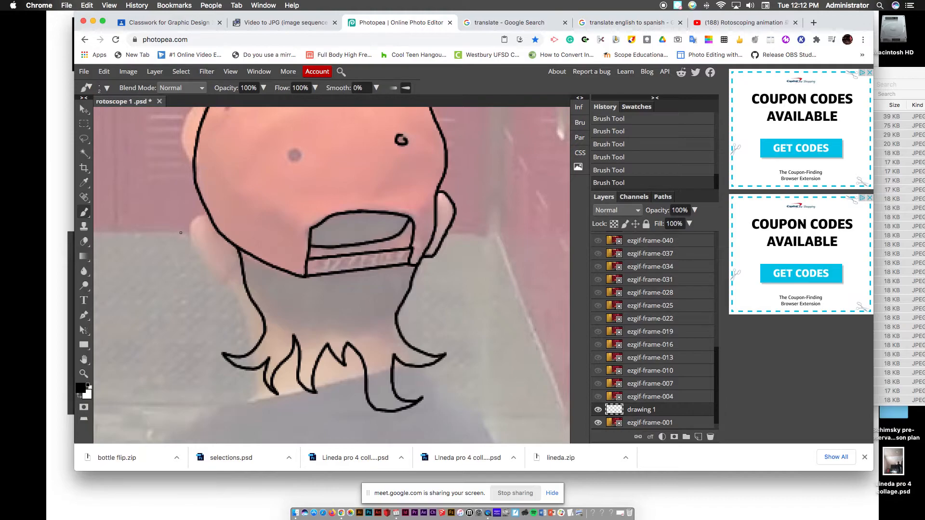
- Trace the left ear, the left side of the neck and the shirt's neckline beneath the hair
mouse_move(210, 217)
left_mouse_down()
mouse_move(200, 215)
mouse_move(190, 232)
mouse_move(219, 282)
mouse_move(233, 290)
mouse_move(240, 283)
left_mouse_up()
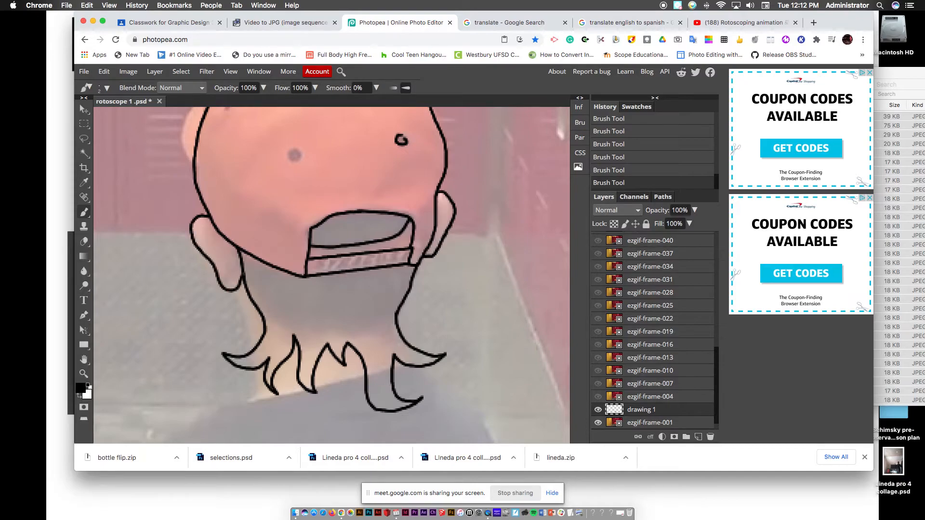
left_click_drag(244, 318, 253, 348)
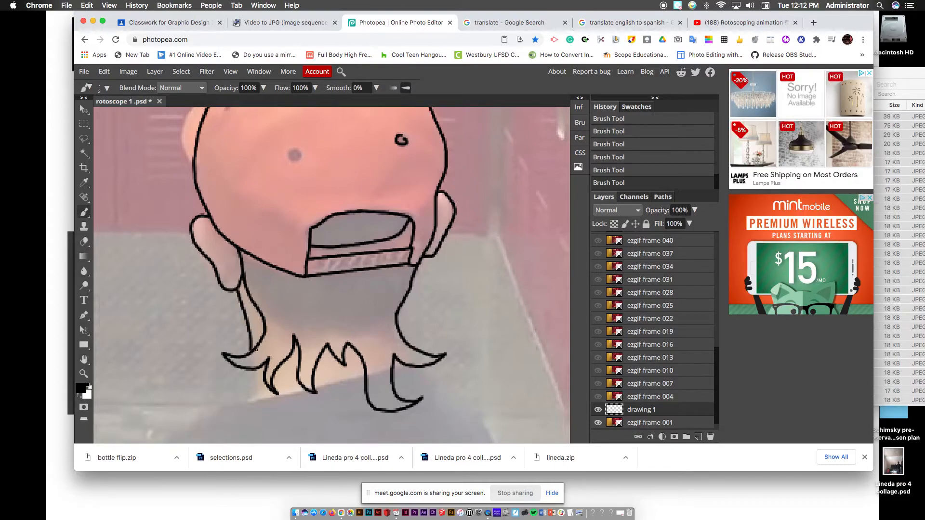
mouse_move(256, 374)
left_mouse_down()
mouse_move(249, 402)
mouse_move(367, 374)
left_mouse_up()
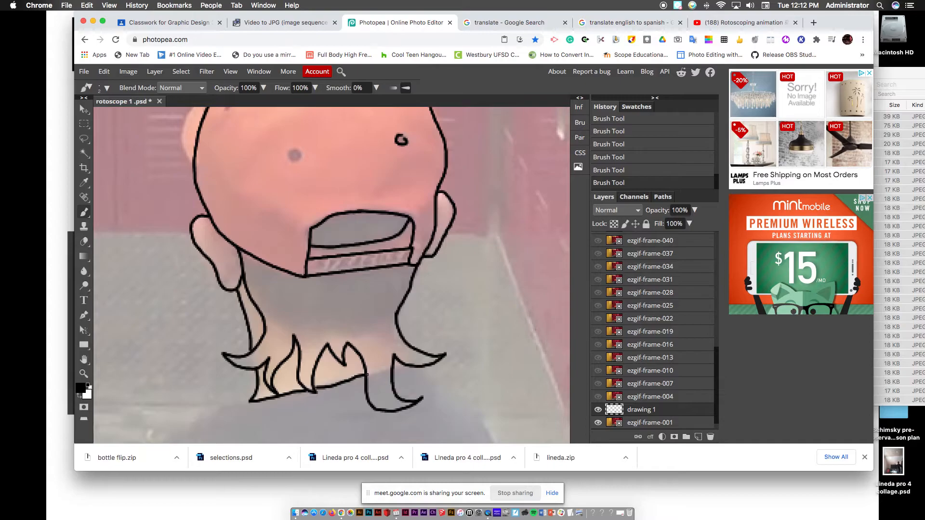
left_click_drag(337, 275, 340, 298)
scroll(331, 275, "down", 1)
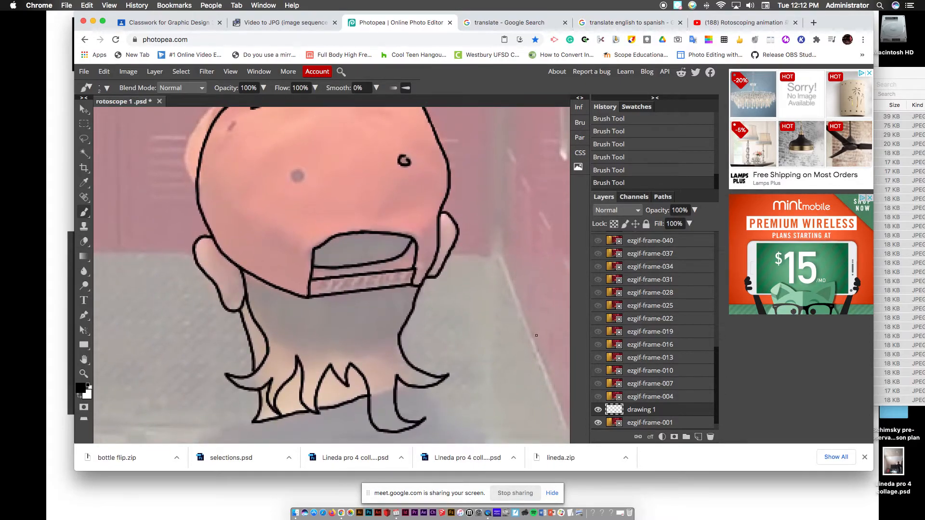
- Hide the drawing 1 and ezgif-frame-001 layers, and show the ezgif-frame-004 layer at 50% opacity
left_click(597, 410)
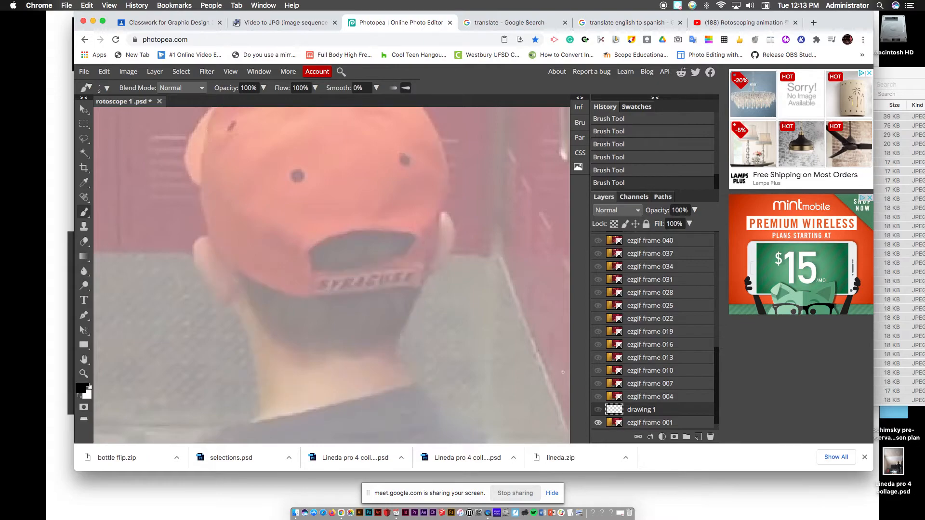
left_click(598, 423)
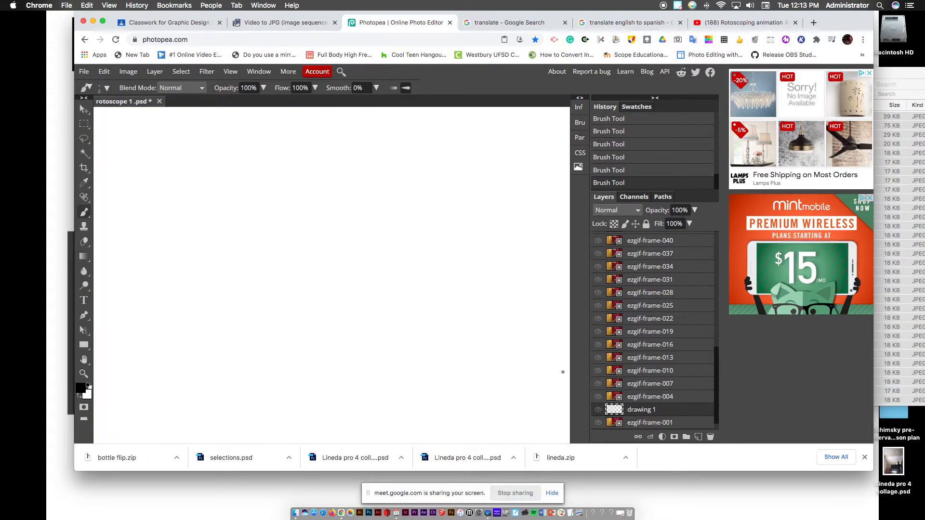
left_click(650, 396)
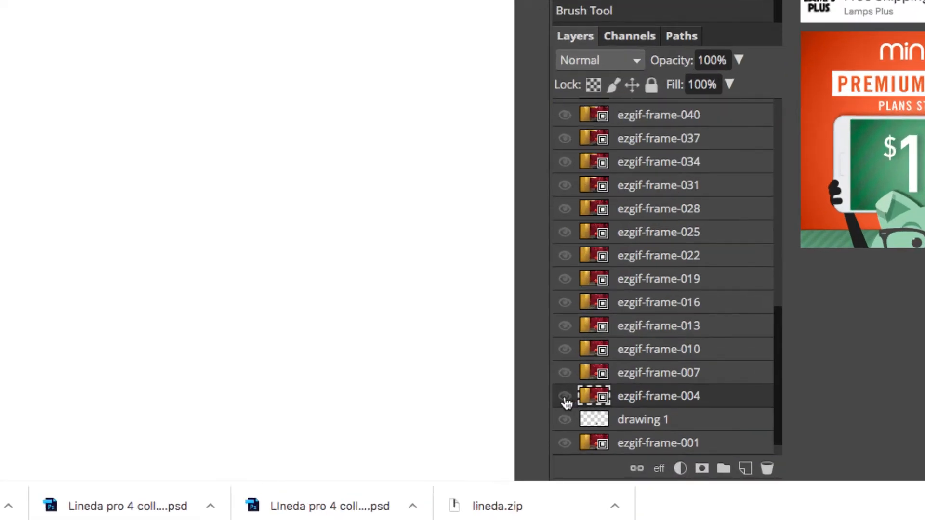
left_click(565, 398)
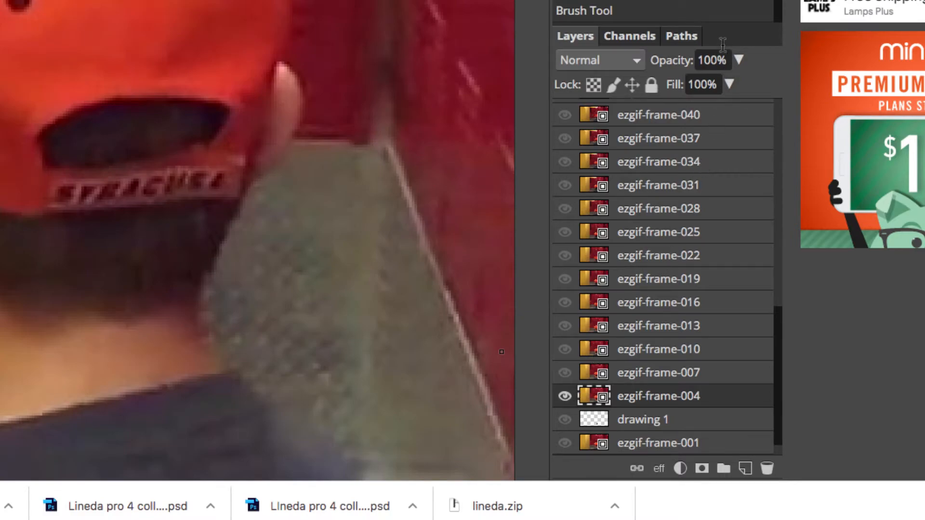
double_click(711, 59)
type("50")
key("Return")
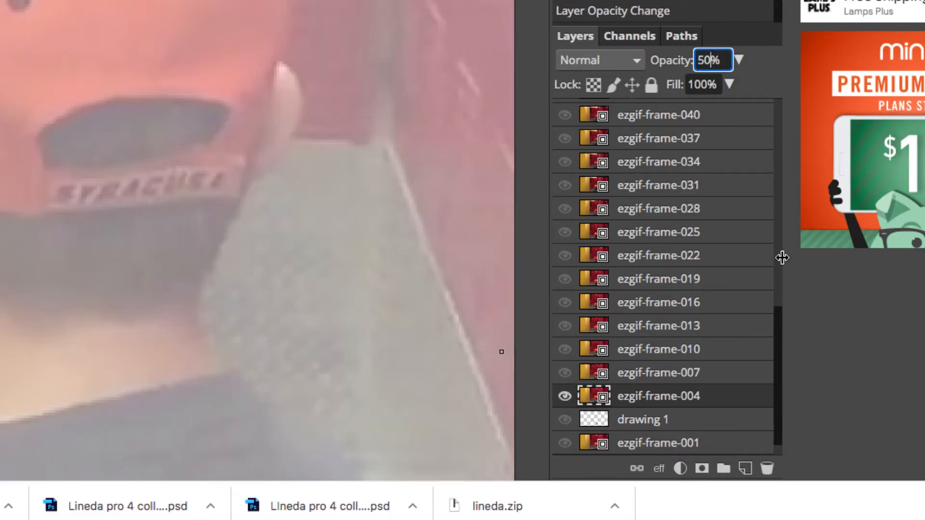
- Add a new layer above ezgif-frame-004 and name it drawing 2
left_click(745, 467)
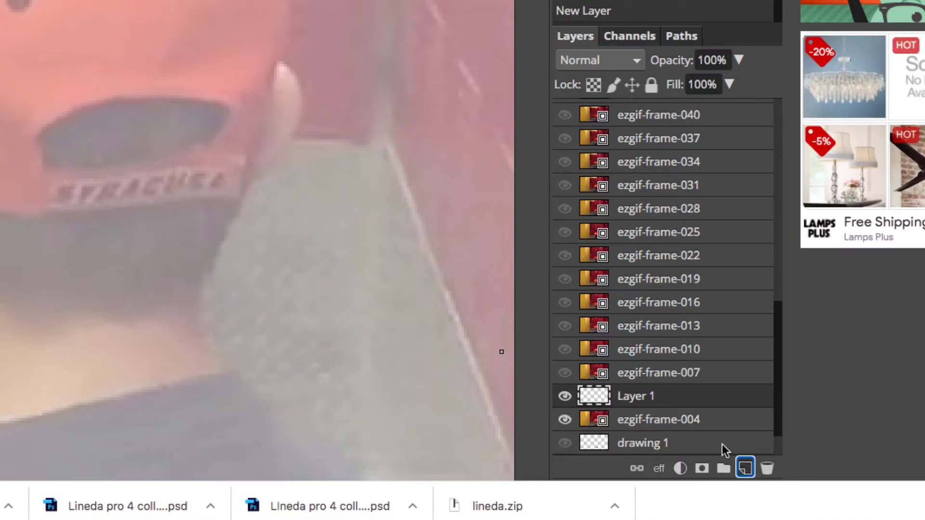
double_click(637, 397)
type("drawing 2")
key("Return")
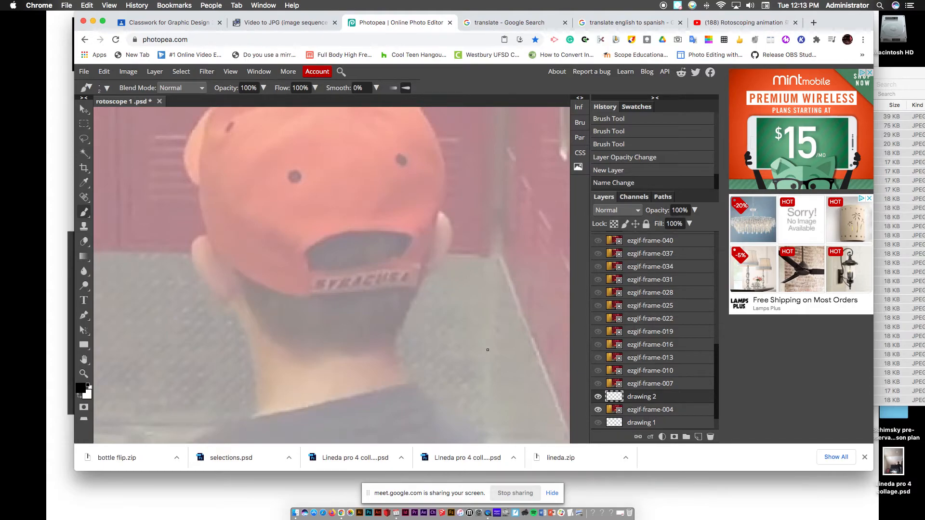
- Fit the whole image in view and compare ezgif-frame-001 with ezgif-frame-004 by switching frame 004 on and off, with drawing 2 hidden
key("super+0")
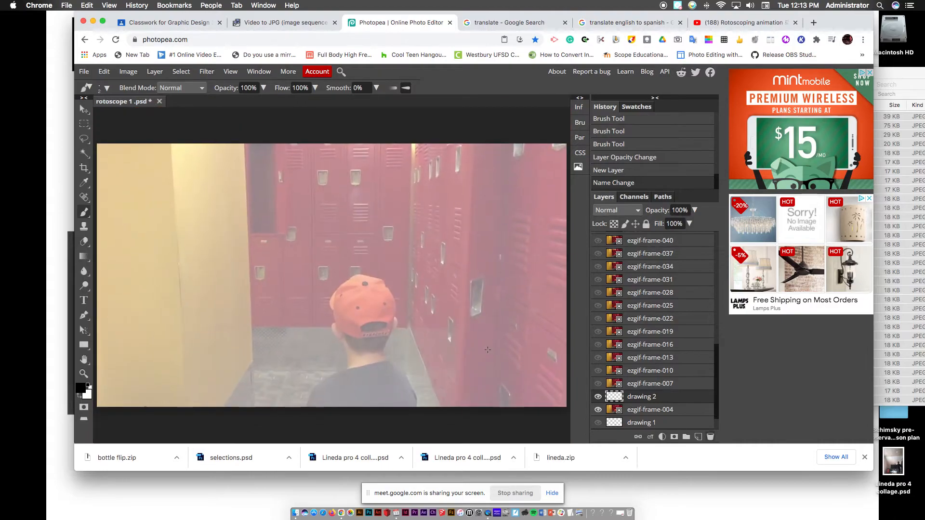
key("super+comma")
scroll(598, 392, "down", 2)
left_click(598, 384)
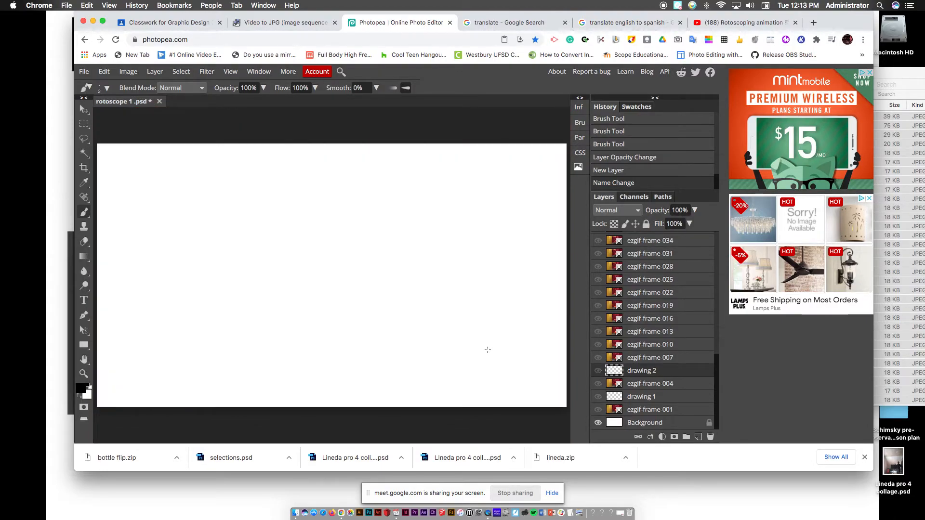
left_click(598, 409)
left_click(597, 383)
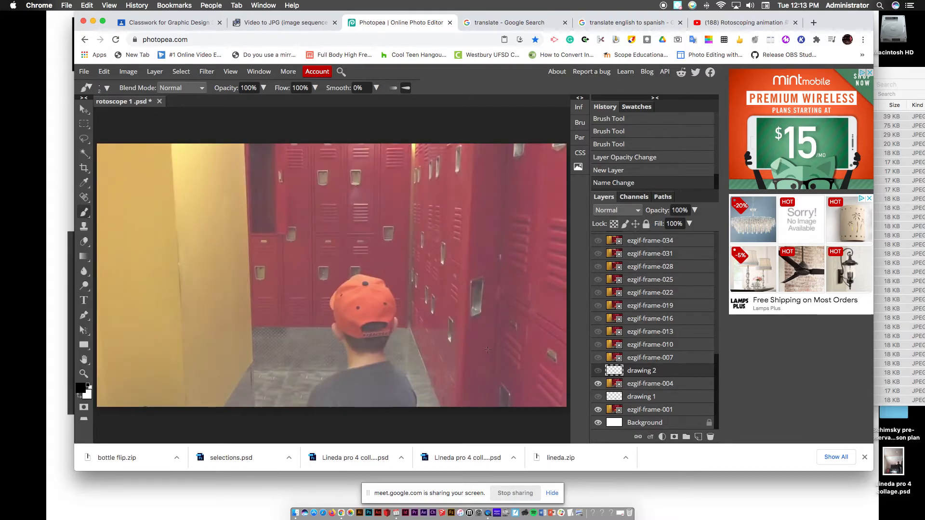
left_click(597, 383)
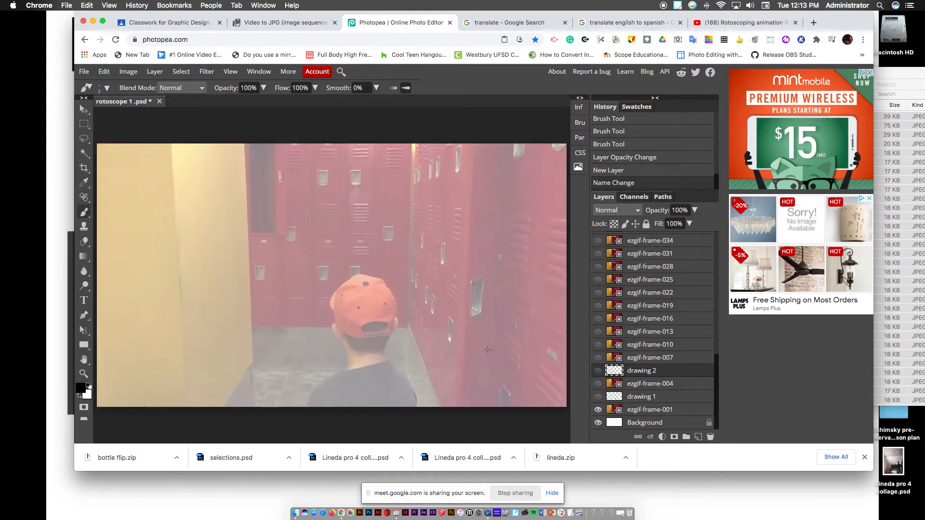
left_click(597, 383)
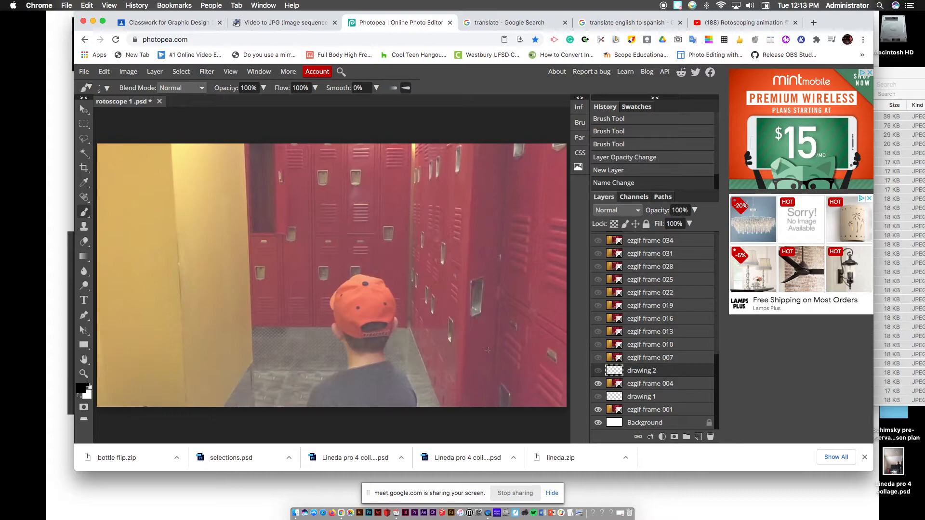
left_click(598, 383)
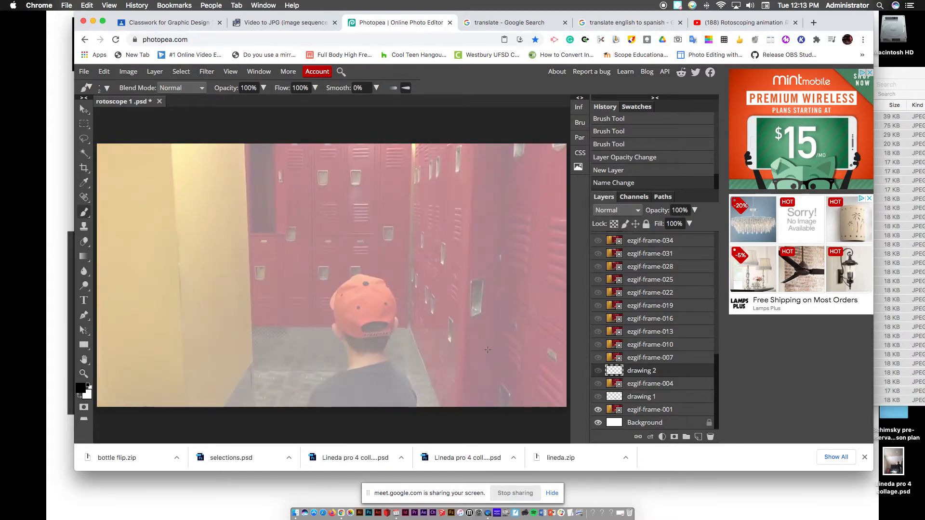
- Show ezgif-frame-004 over ezgif-frame-001 for a last comparison and delete the ezgif-frame-004 layer
left_click(650, 409)
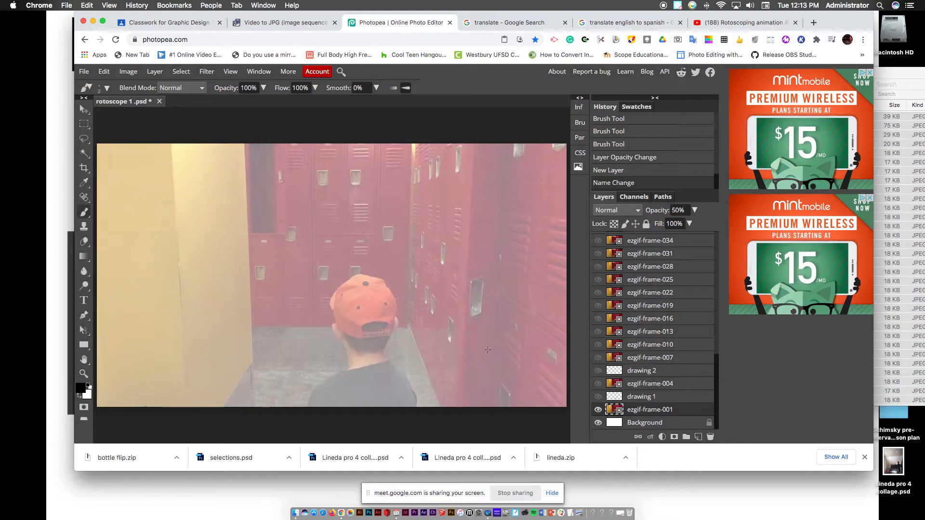
left_click(650, 384)
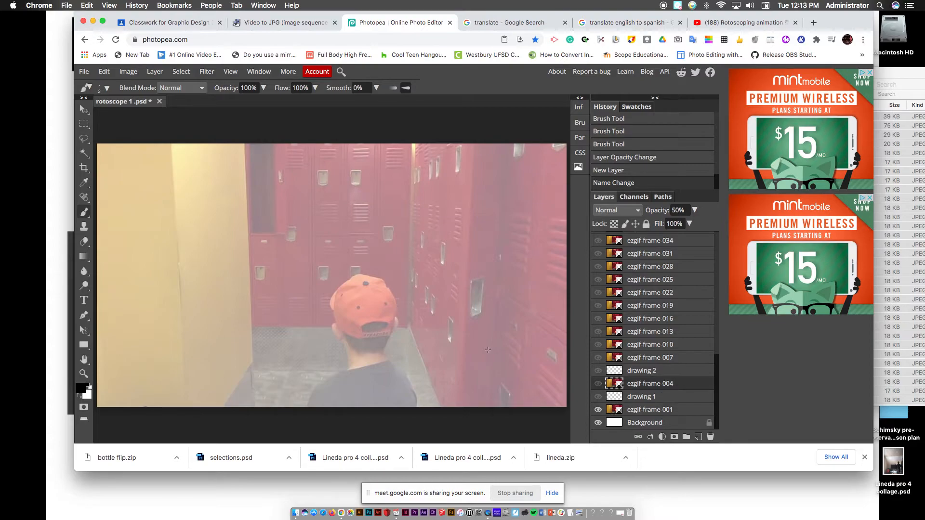
left_click(597, 384)
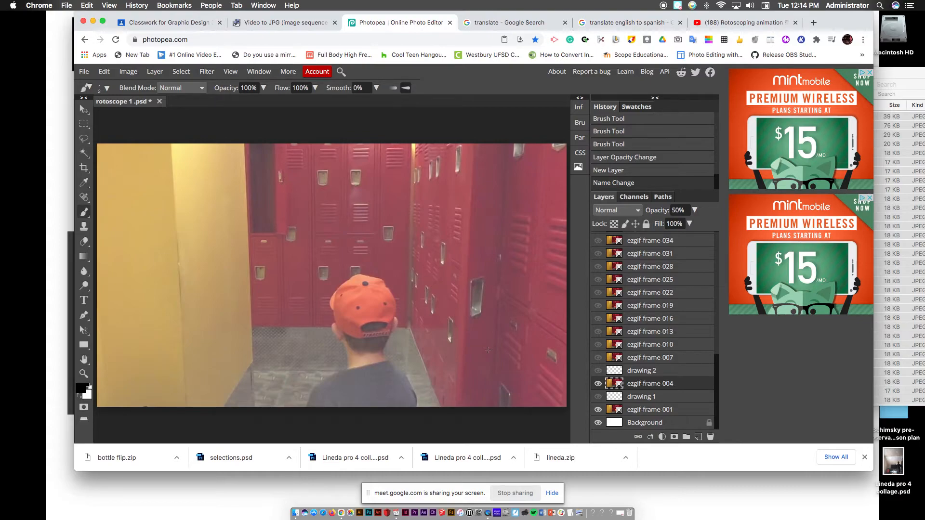
key("alt+bracketleft")
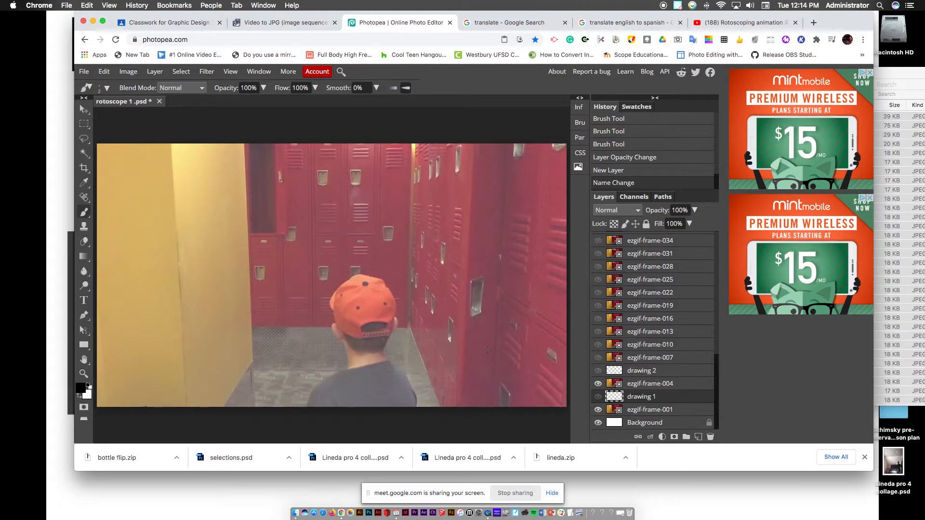
key("alt+bracketright")
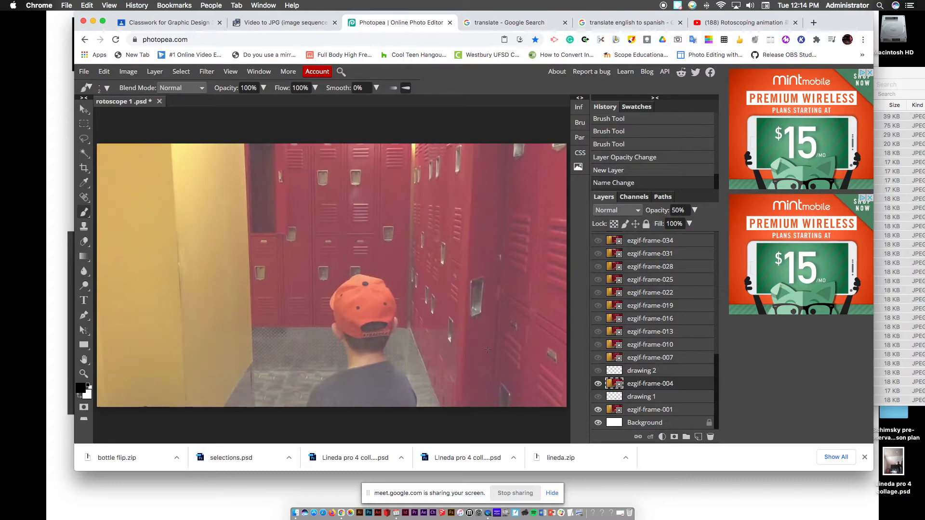
key("Delete")
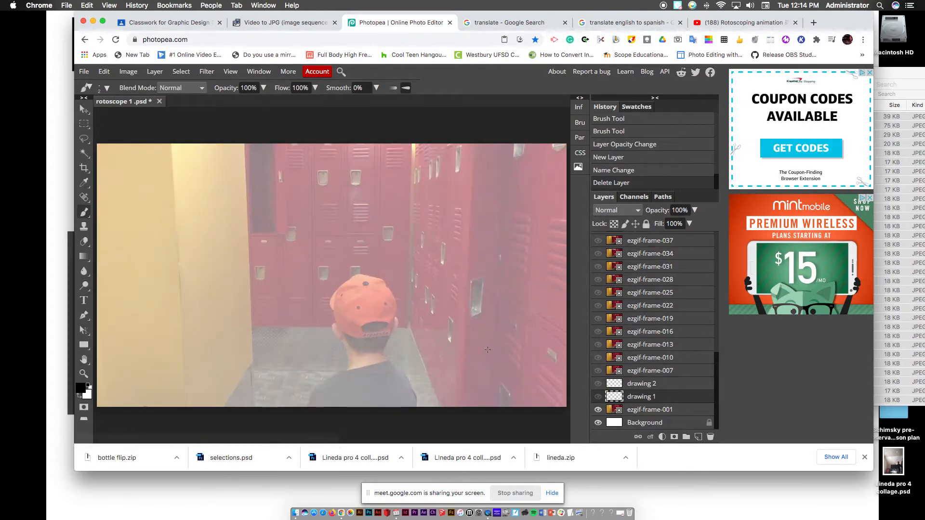
- Compare ezgif-frame-007 and ezgif-frame-010 with ezgif-frame-001 by switching them on and off, leaving ezgif-frame-010 shown
left_click(598, 371)
left_click(597, 371)
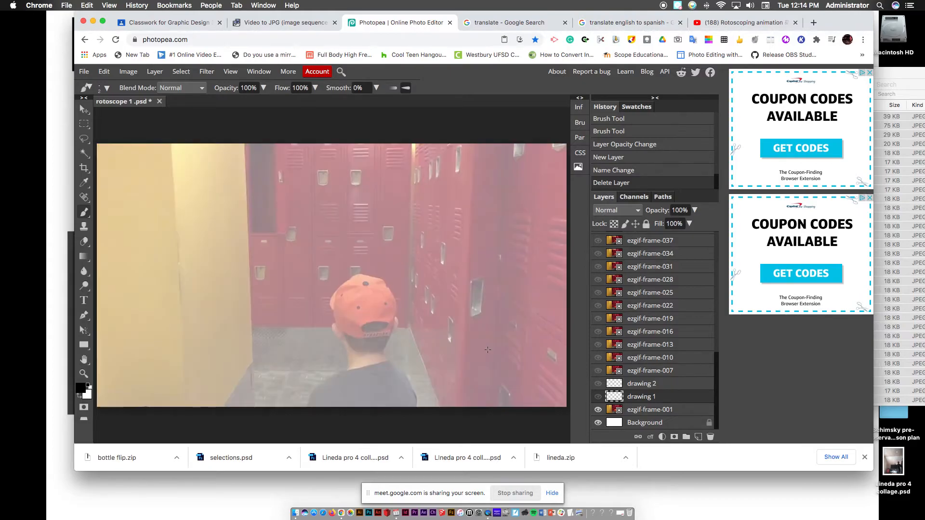
left_click(598, 371)
left_click(598, 370)
left_click(598, 371)
left_click(597, 371)
left_click(598, 357)
left_click(598, 358)
left_click(598, 358)
- Delete the ezgif-frame-007 layer and move the drawing 2 layer directly above ezgif-frame-010
left_click(650, 371)
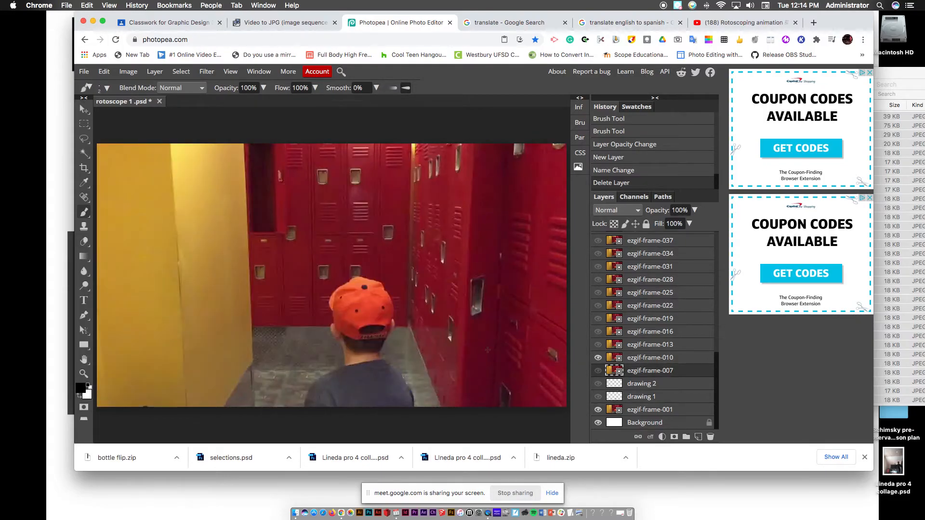
key("Delete")
left_click_drag(641, 383, 640, 367)
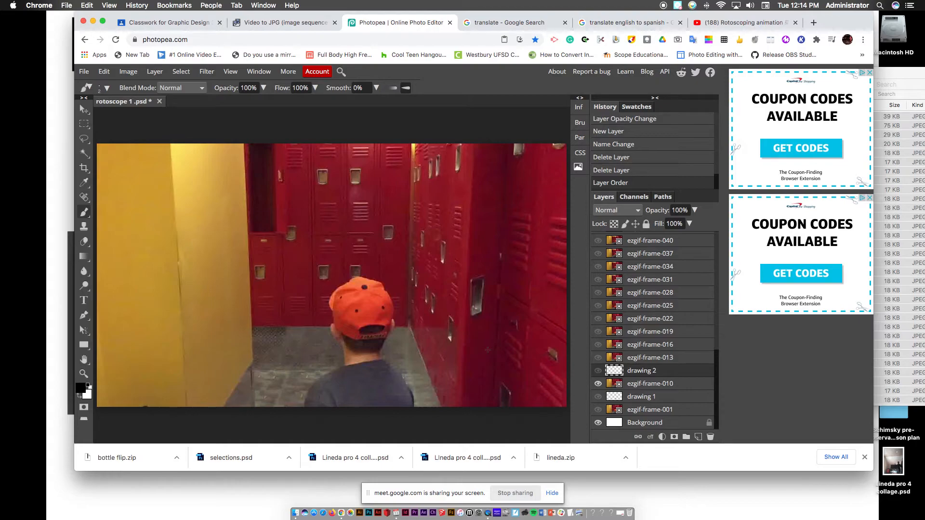
- Set the ezgif-frame-010 layer's opacity to 50% and make the drawing 2 layer visible and active
left_click(649, 384)
double_click(678, 210)
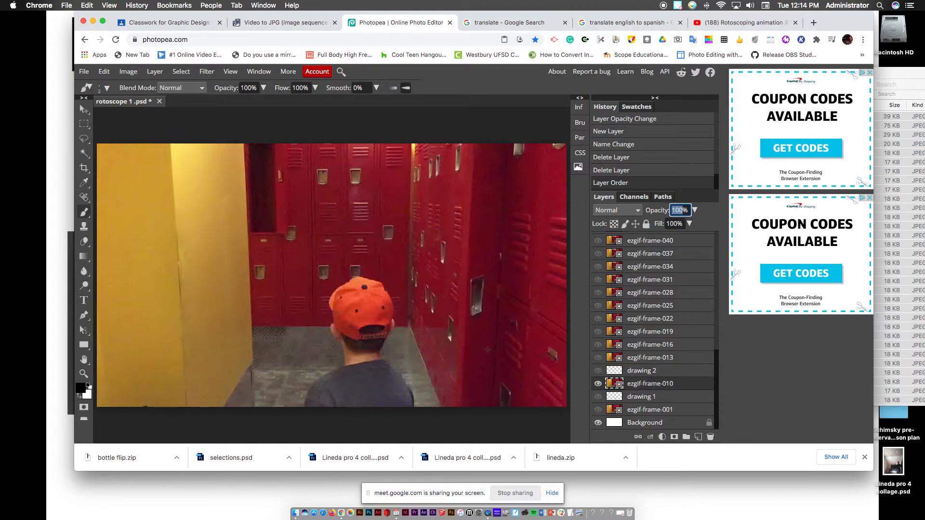
type("50")
key("Return")
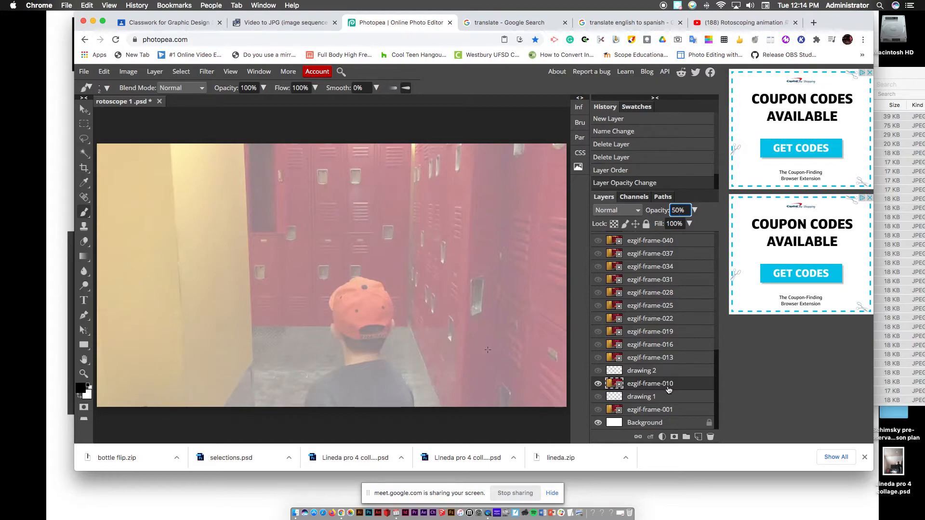
left_click(598, 371)
left_click(599, 371)
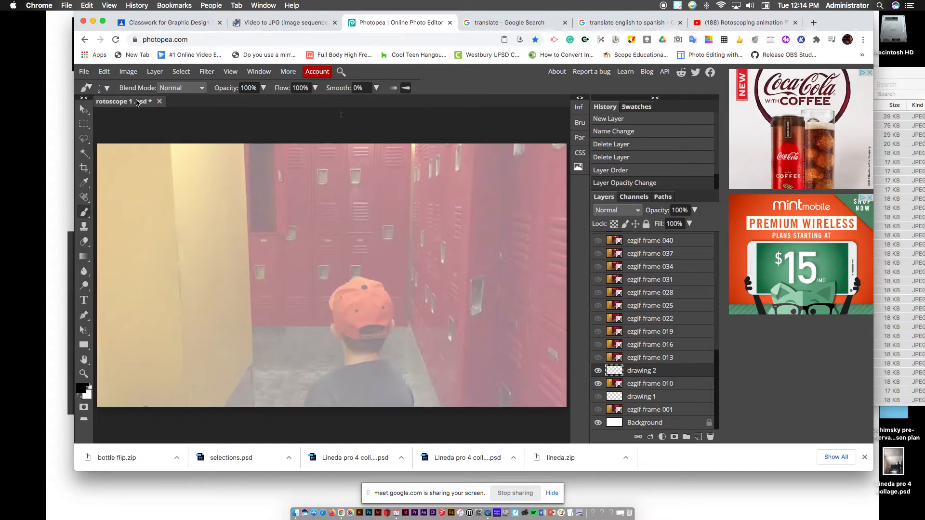
- Open the example project Rotoscope 1 schim.psd from the Downloads folder
left_click(83, 71)
left_click(103, 102)
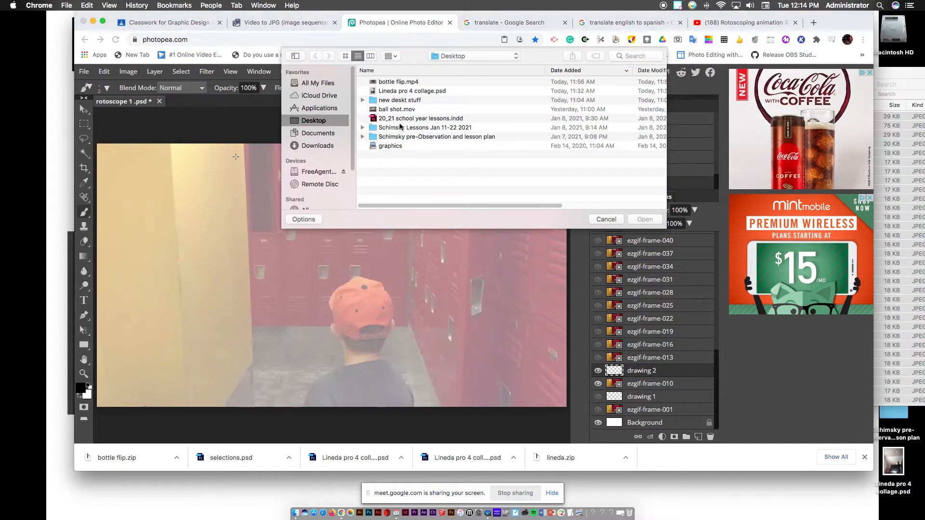
left_click(326, 145)
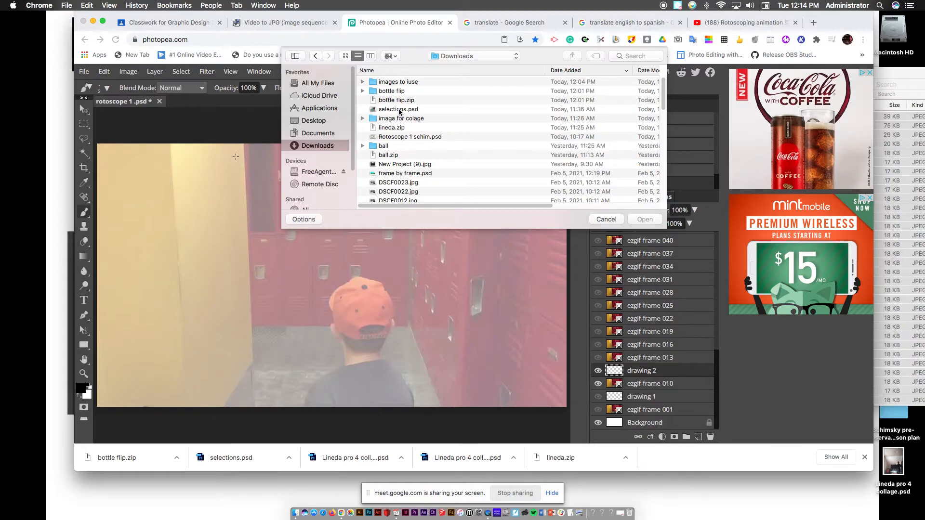
left_click(407, 136)
left_click(645, 220)
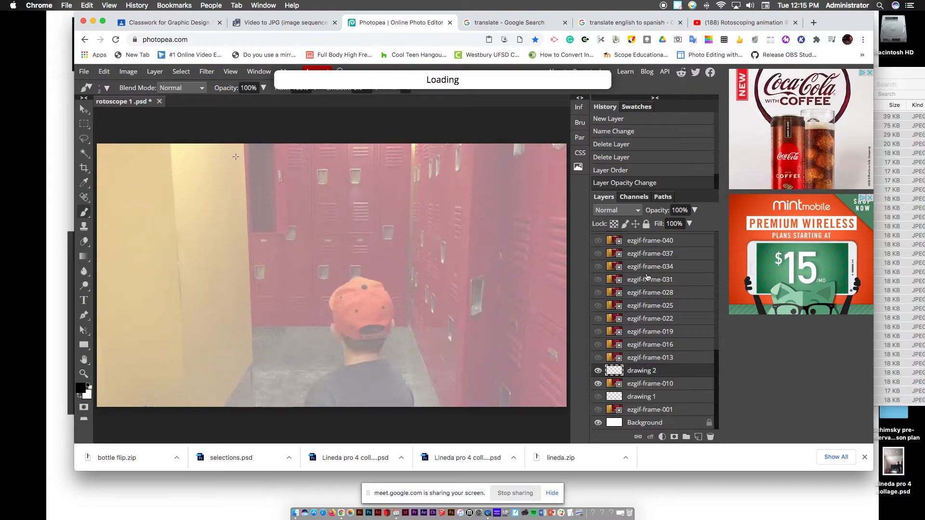
- Hide drawing 4 and ezgif-frame-004 in the example project, and show ezgif-frame-001 to check its opacity
left_click(598, 314)
left_click(598, 328)
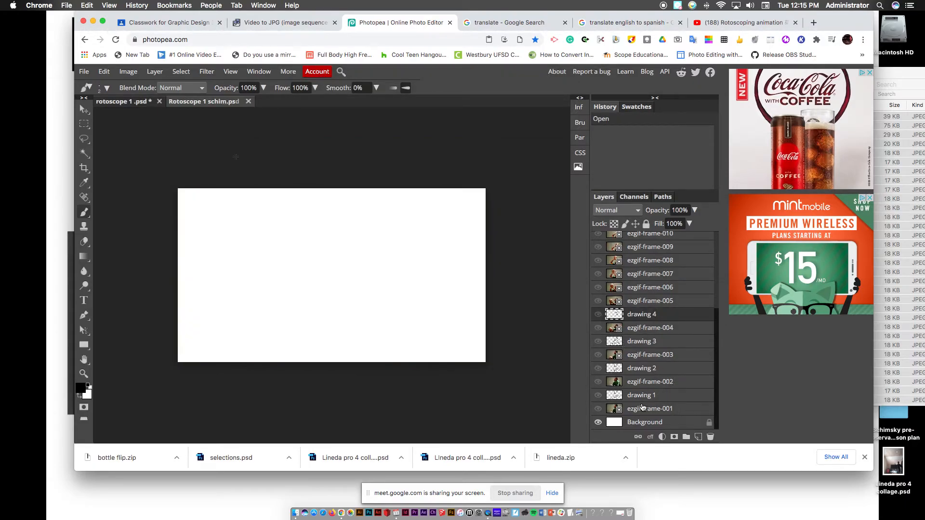
left_click(598, 409)
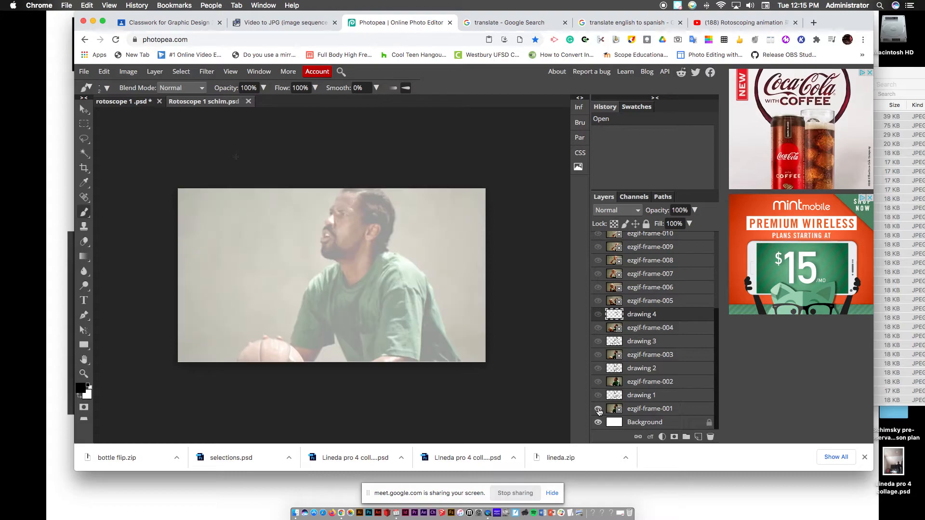
left_click(648, 409)
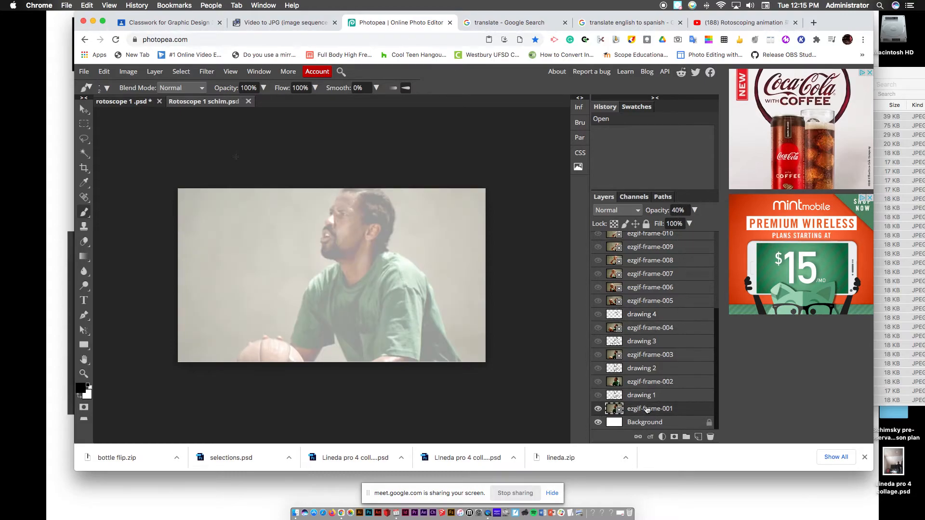
- Show drawing 1 over ezgif-frame-001 and switch the frame off and on to inspect the traced lines
left_click(662, 396)
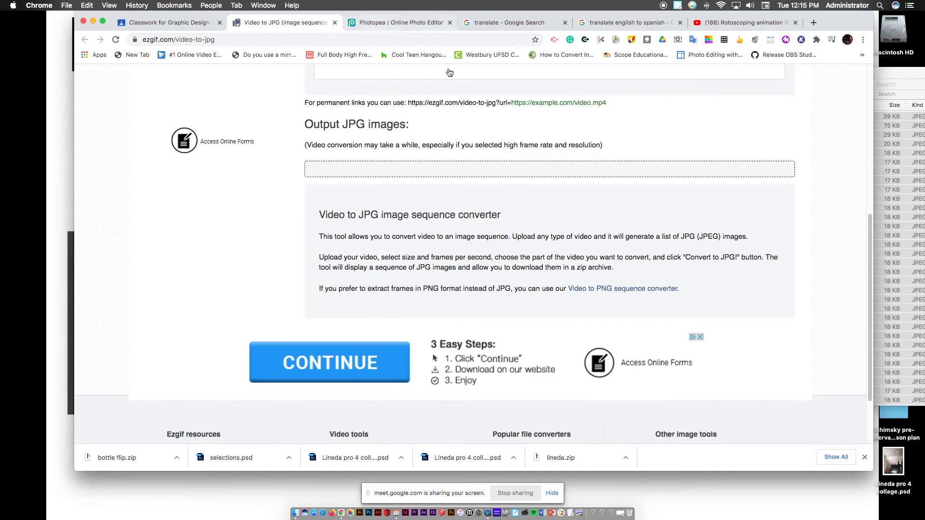
left_click(424, 23)
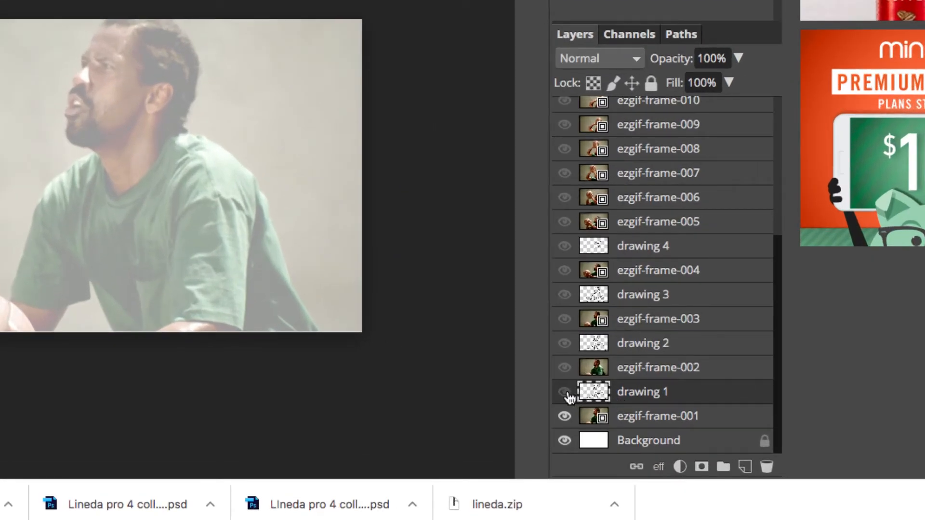
left_click(566, 392)
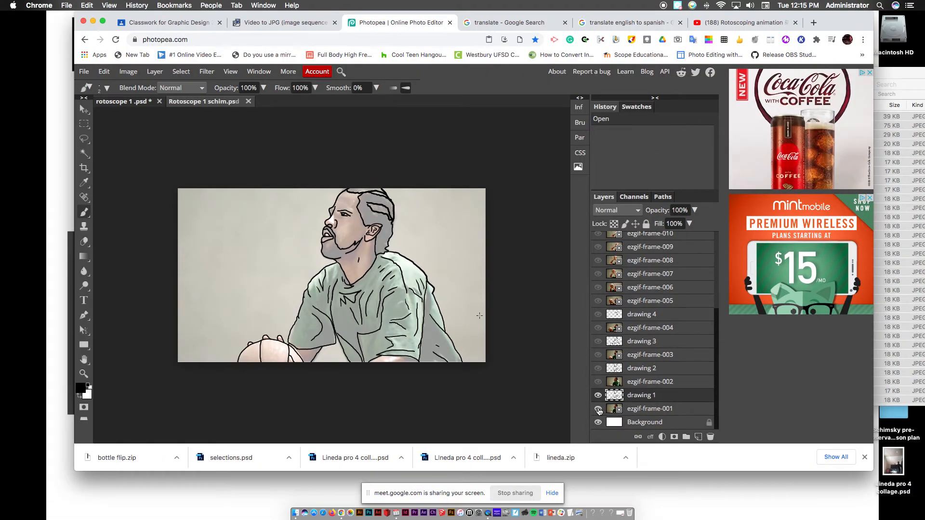
left_click(598, 409)
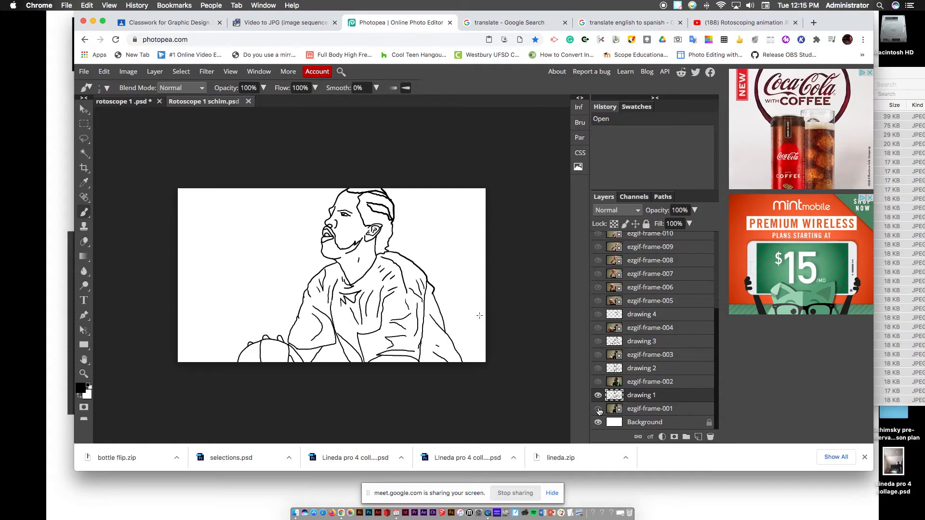
left_click(597, 409)
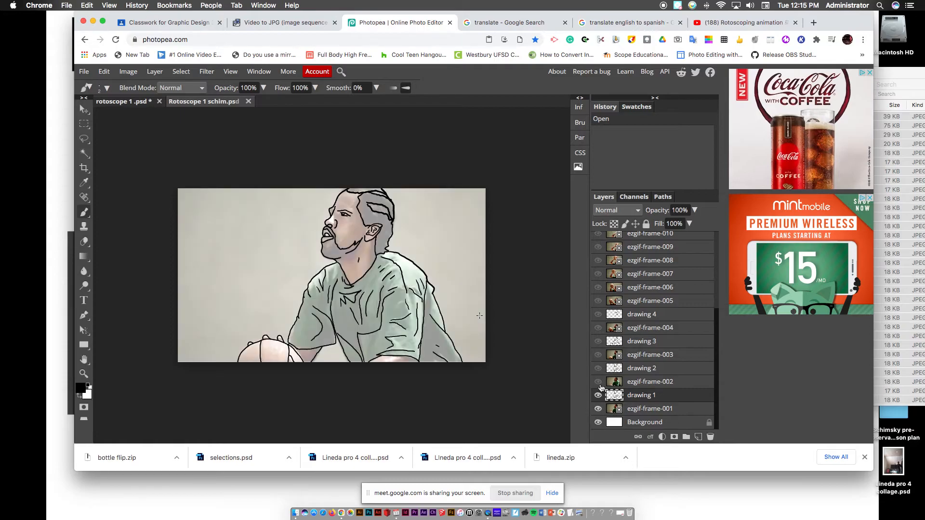
- Switch ezgif-frame-002 on and off above drawing 1 to compare the movement between the first two frames
left_click(597, 383)
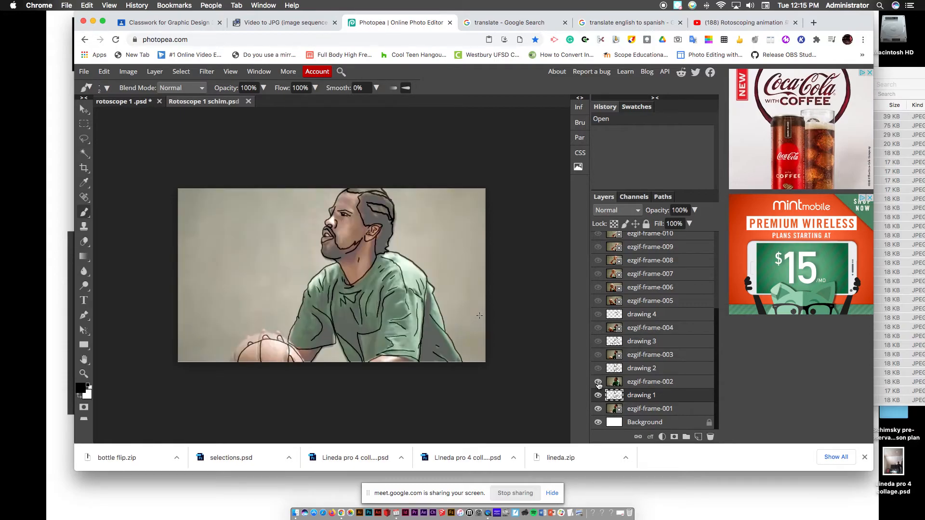
left_click(597, 383)
left_click(598, 383)
left_click(598, 383)
left_click(597, 383)
- Hide drawing 1 and ezgif-frame-001, check the opacity of ezgif-frame-002, and show drawing 2 over it
left_click(598, 396)
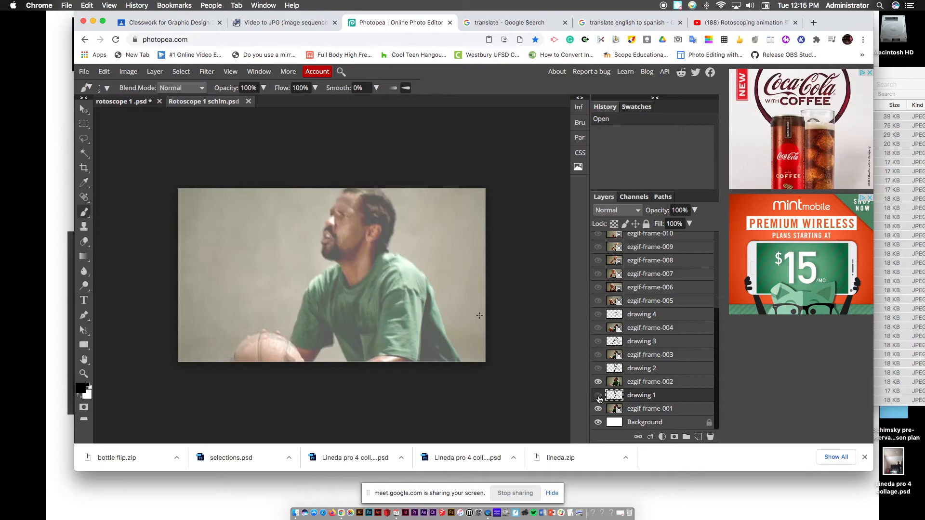
left_click(598, 409)
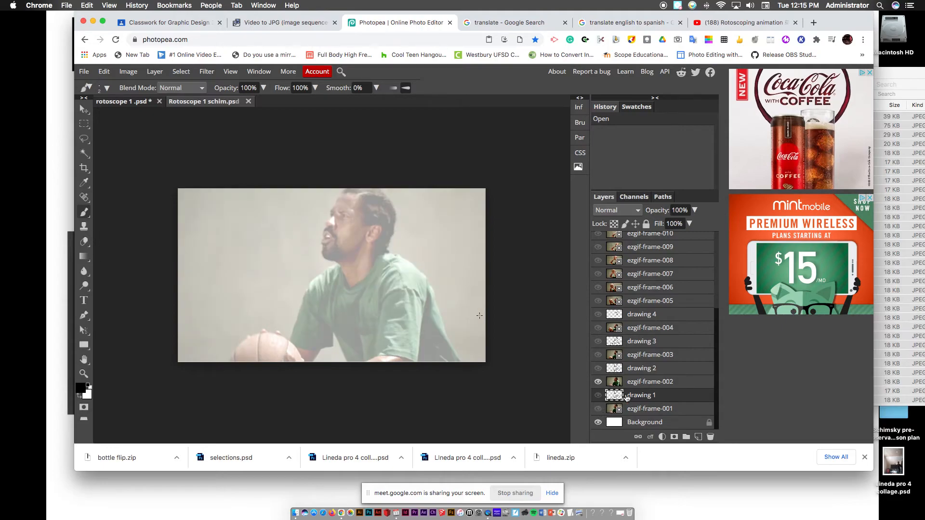
left_click(648, 382)
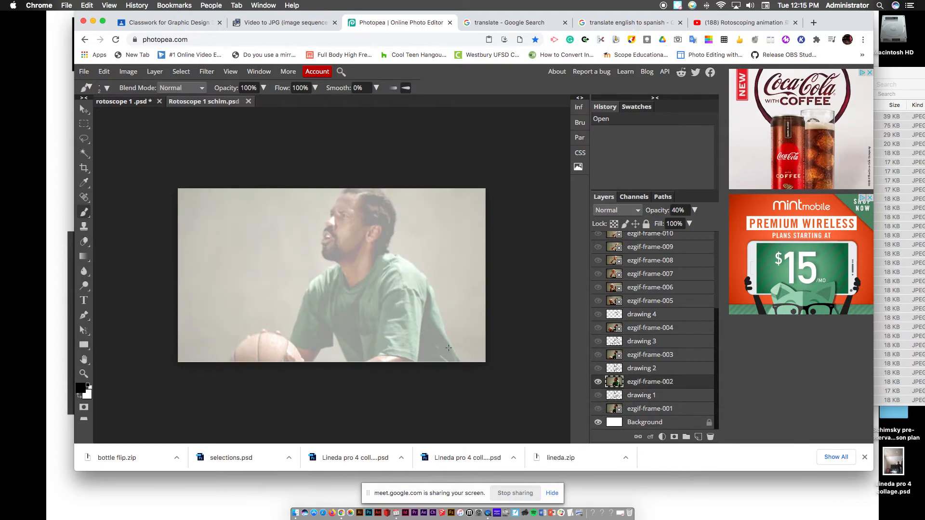
left_click(635, 369)
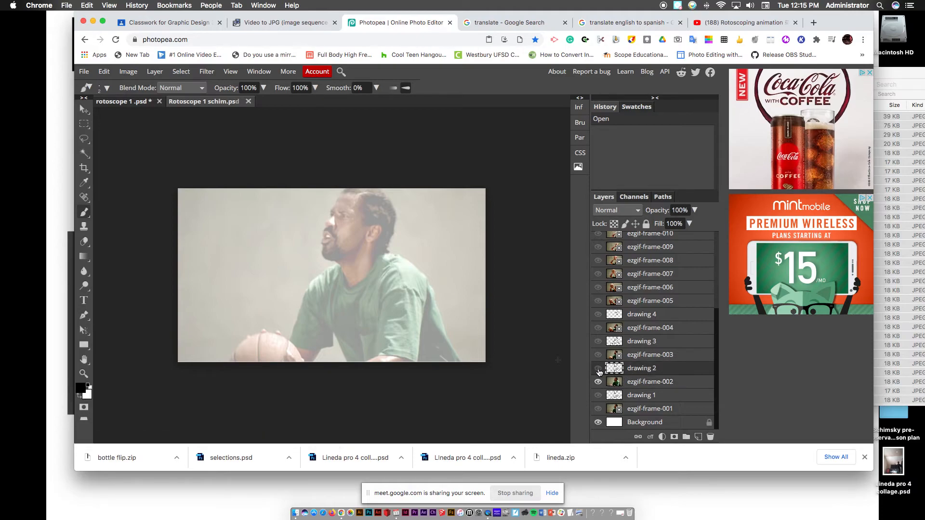
left_click(598, 369)
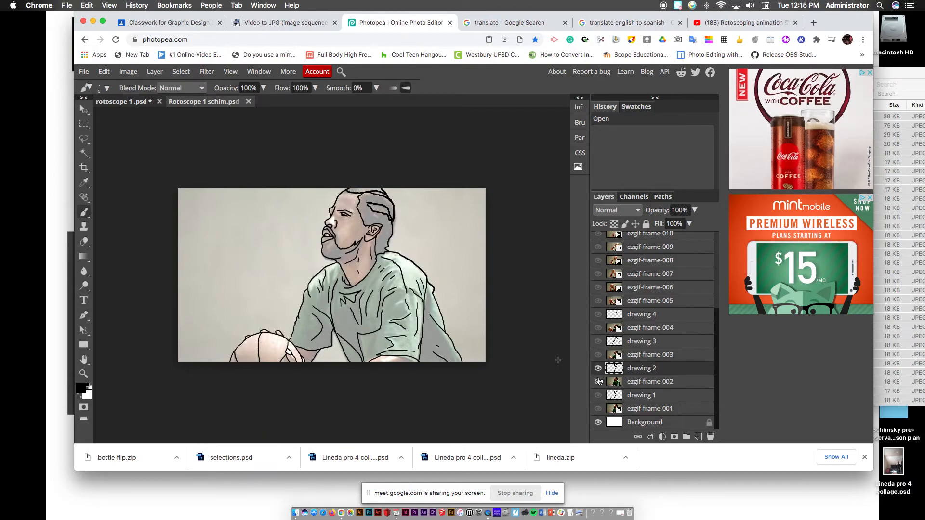
- Hide ezgif-frame-002 and view drawing 1 and drawing 2 on the white background one at a time
left_click(598, 381)
left_click(598, 368)
left_click(598, 396)
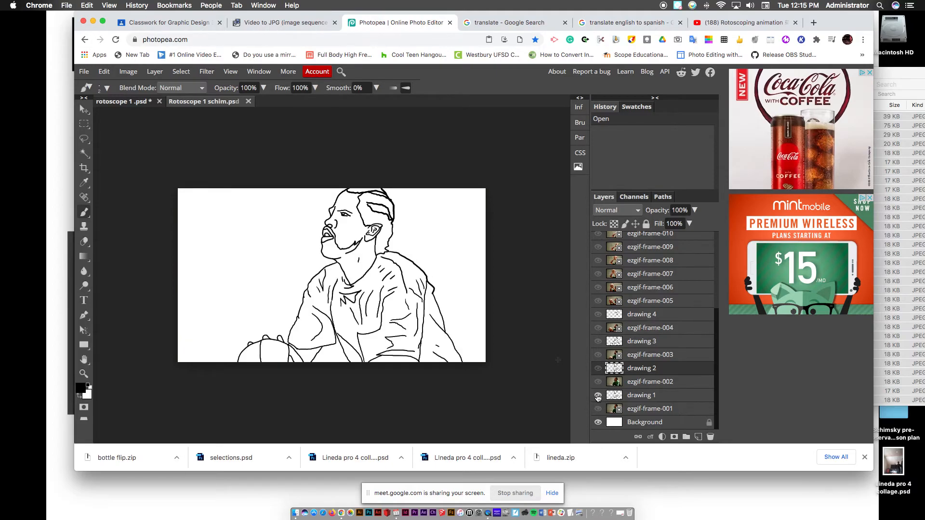
left_click(598, 395)
left_click(598, 368)
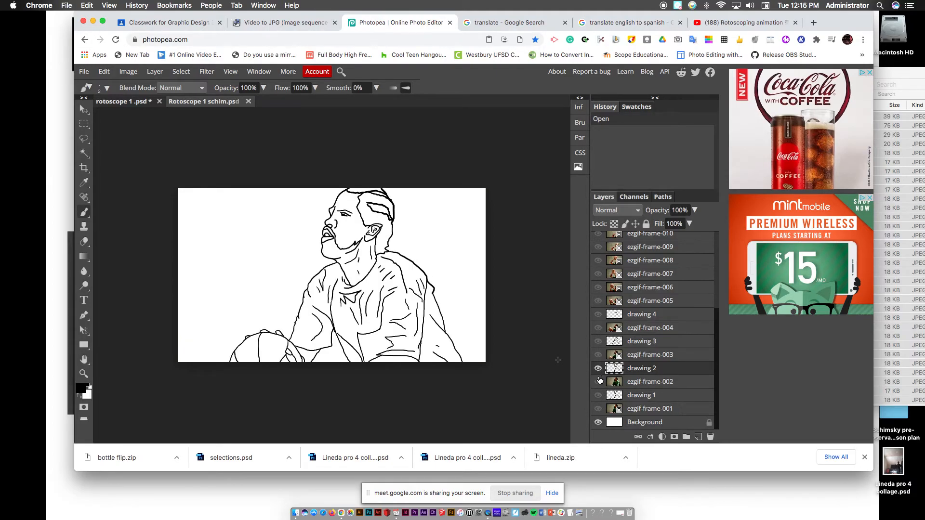
- Keep drawing 1 visible and switch drawing 2 on and off repeatedly to preview the motion between the two drawings
left_click(597, 395)
left_click(598, 368)
left_click(598, 369)
left_click(598, 369)
left_click(598, 369)
left_click(598, 369)
left_click(598, 369)
left_click(598, 369)
left_click(598, 369)
left_click(598, 369)
left_click(598, 369)
left_click(598, 369)
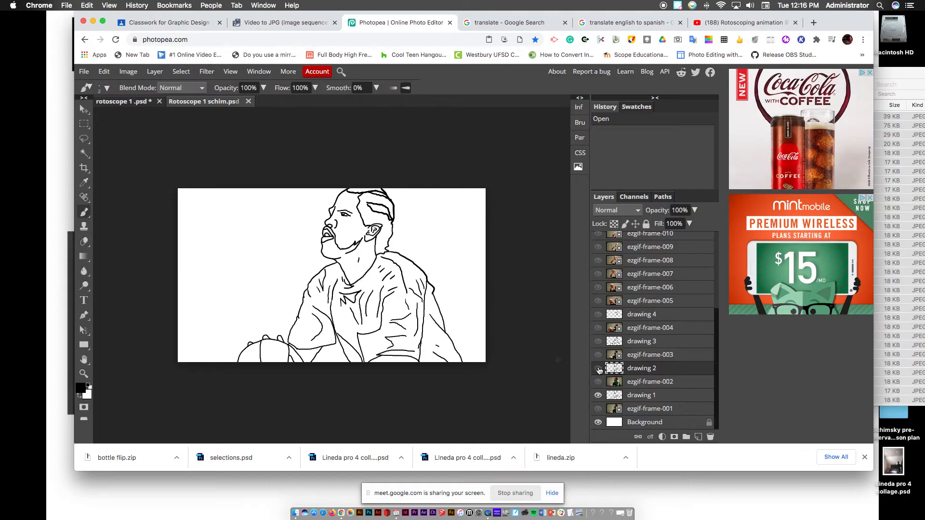
- Check drawing 3 over ezgif-frame-003, and hide that frame and drawing 1 to view drawing 3 alone
left_click(638, 357)
left_click(597, 355)
left_click(643, 344)
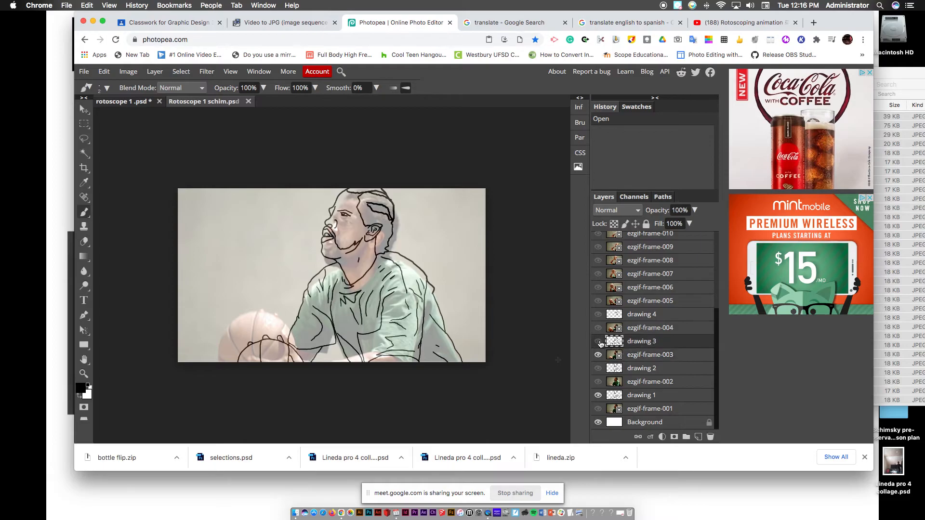
left_click(597, 341)
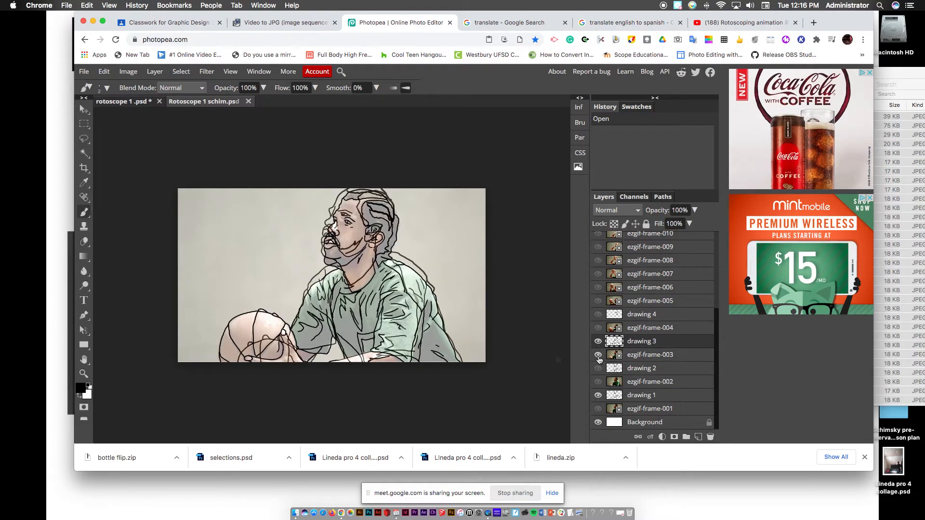
left_click(597, 355)
left_click(597, 395)
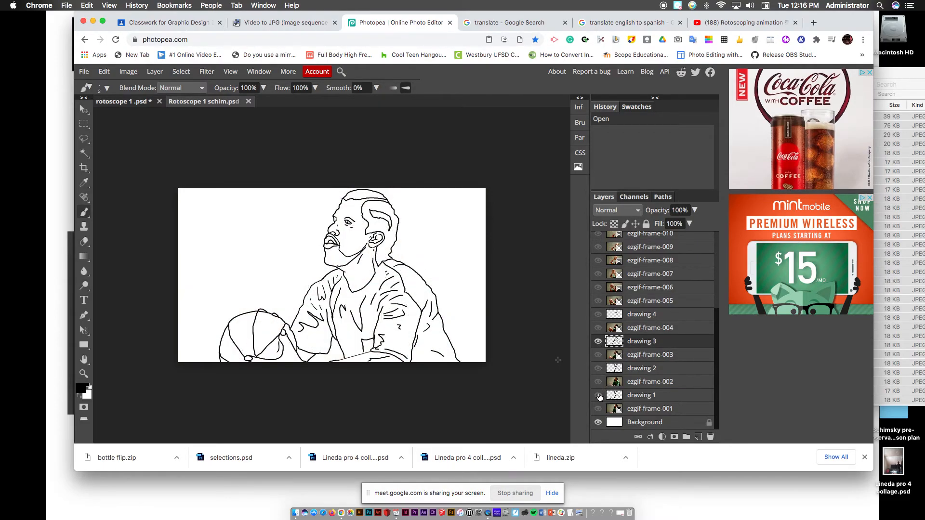
- Show drawings 1 and 2, and hide drawings 3 and 2 to view drawing 1 alone on the white background
left_click(597, 368)
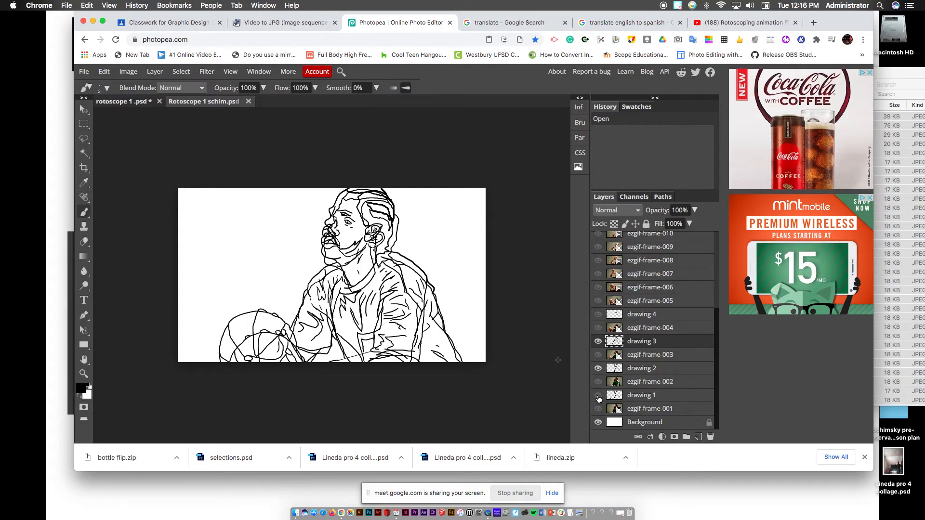
left_click(598, 396)
left_click(598, 341)
left_click(598, 369)
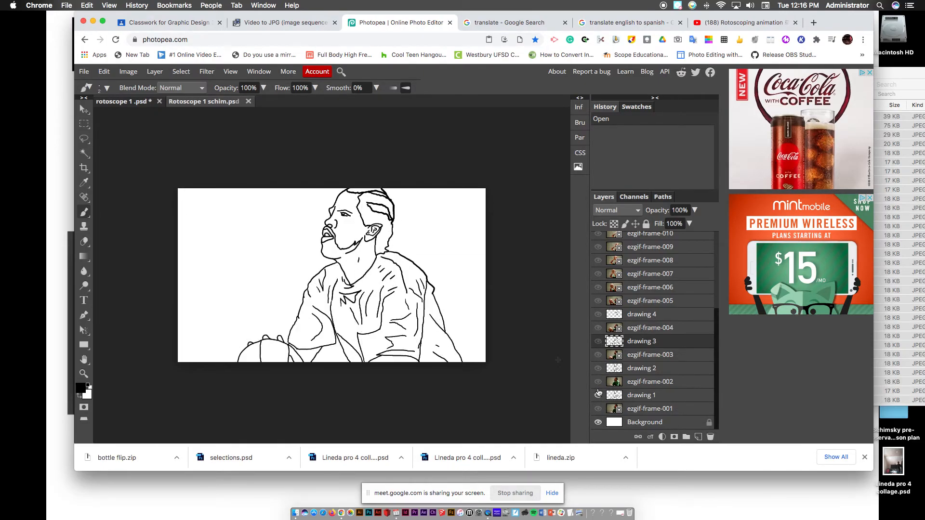
- Preview the motion by showing drawings 1, 2 and 3 one at a time, ending with only drawing 3 visible
left_click(598, 396)
left_click(598, 395)
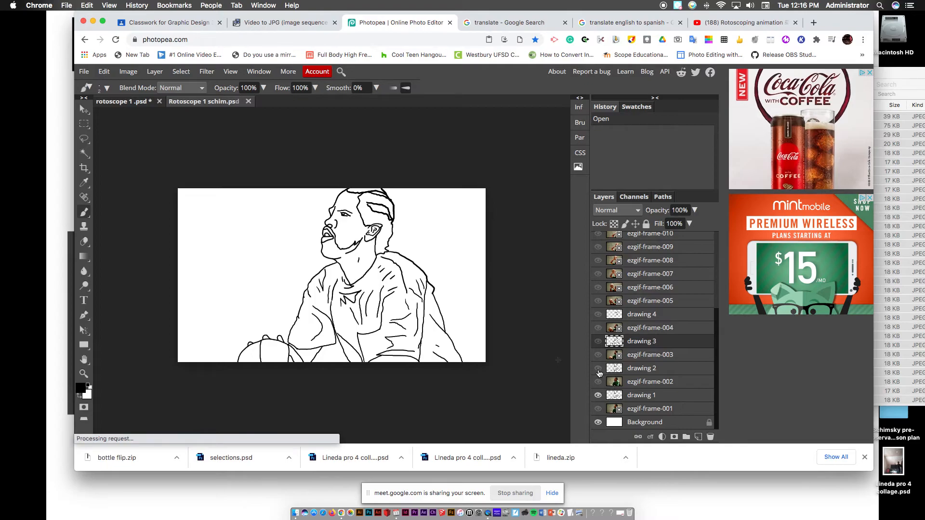
left_click(597, 395)
left_click(598, 369)
left_click(598, 368)
left_click(598, 341)
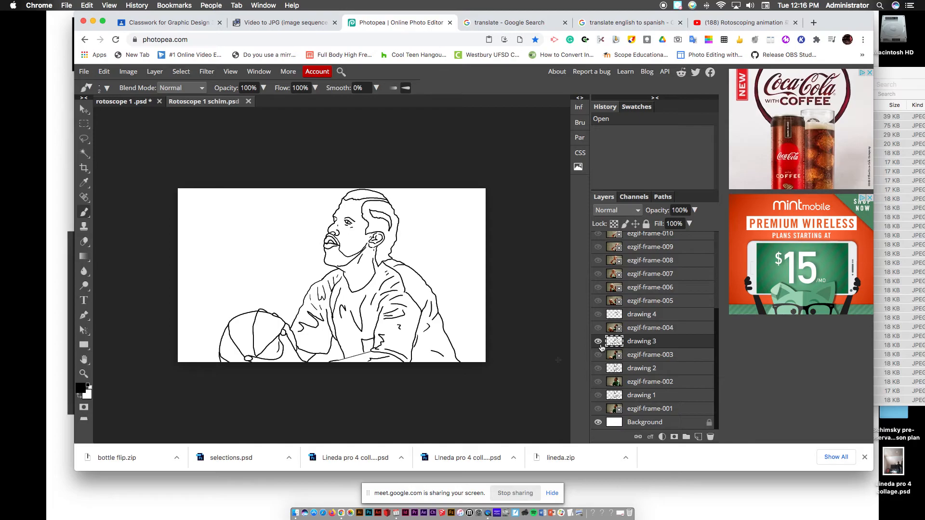
- Add a new layer directly above the Background layer and rename it sky
key("ctrl+plus")
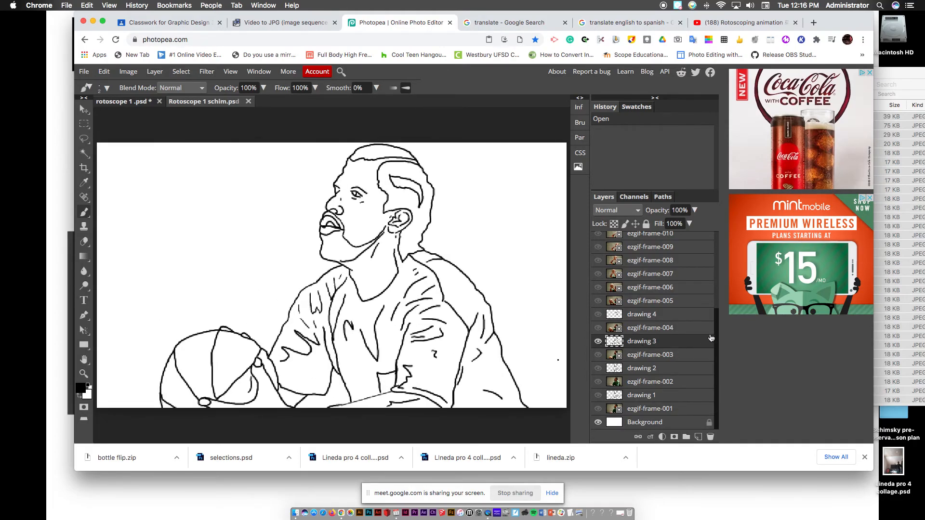
left_click_drag(715, 325, 714, 359)
left_click(698, 437)
mouse_move(667, 340)
left_mouse_down()
mouse_move(665, 433)
mouse_move(659, 404)
mouse_move(657, 413)
left_mouse_up()
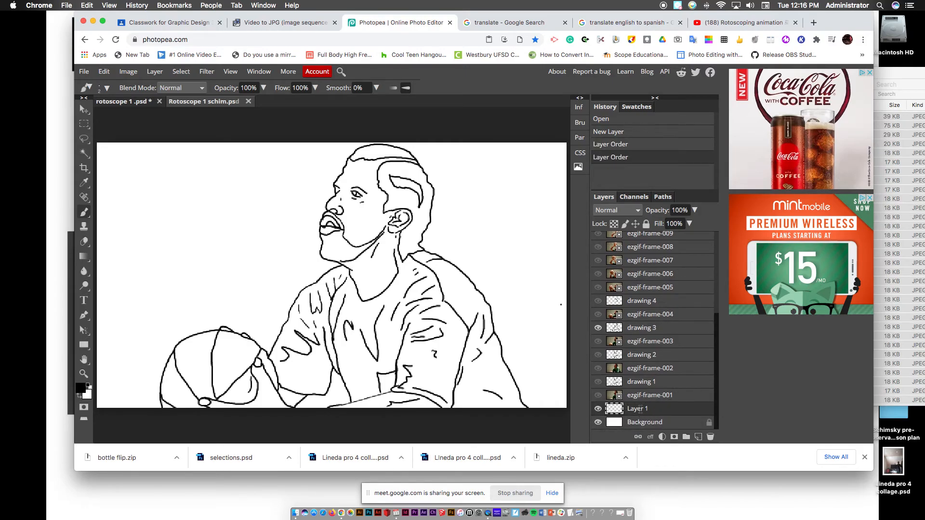
double_click(644, 409)
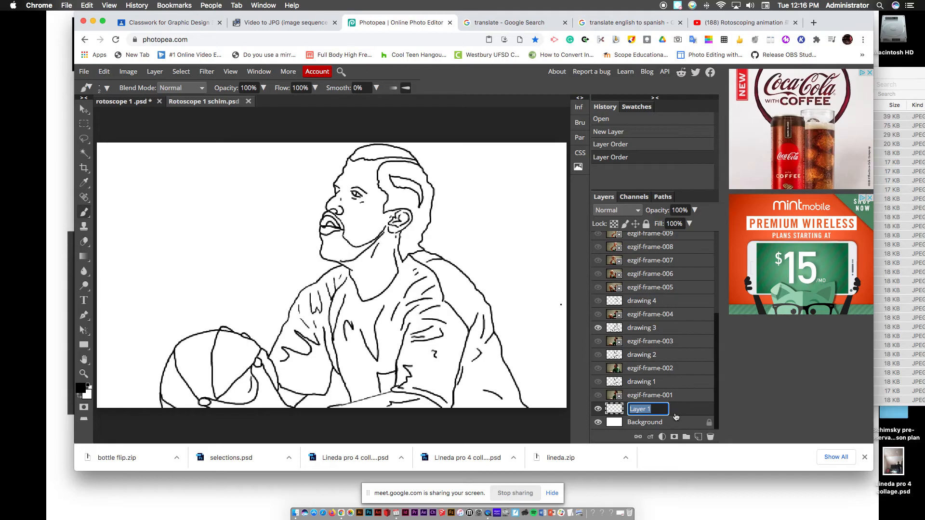
type("sky")
key("Return")
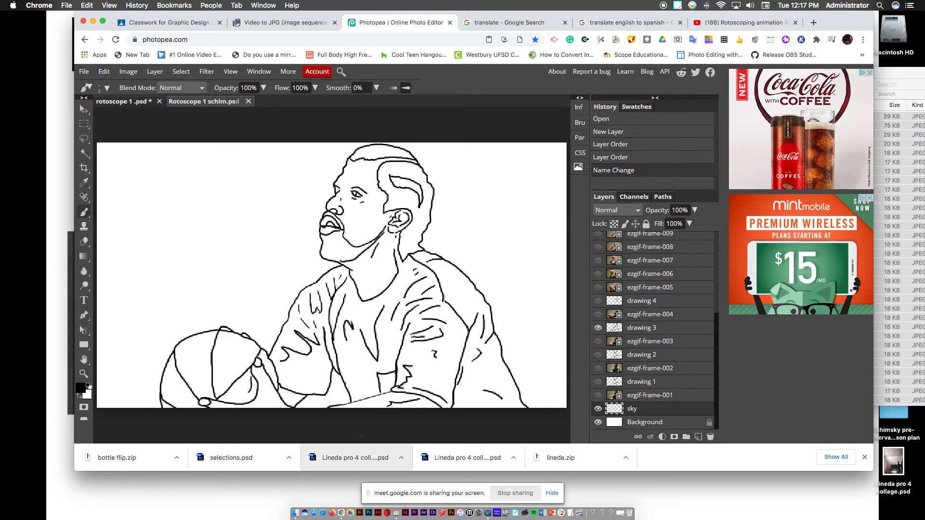
- Open Yahoo in a new browser tab and run an image search for clouds
left_click(827, 22)
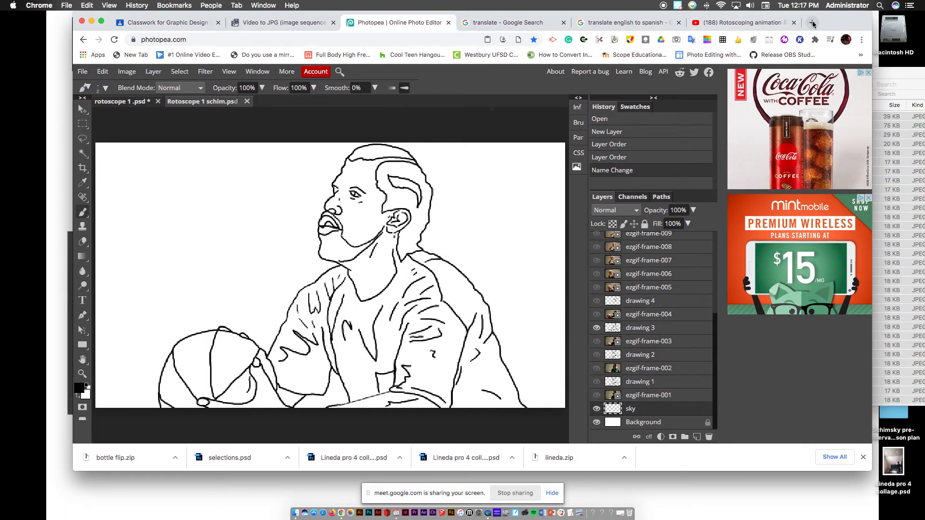
left_click(813, 22)
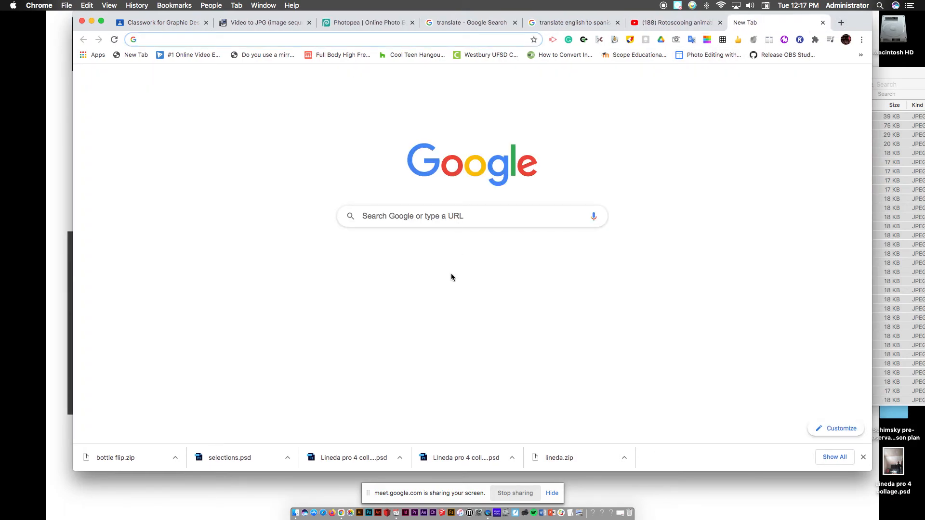
left_click(475, 266)
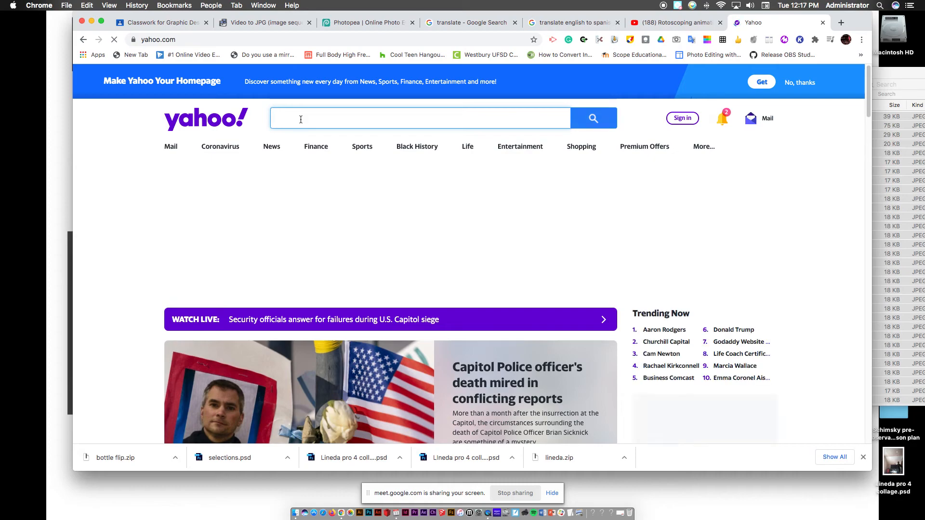
type("clouds")
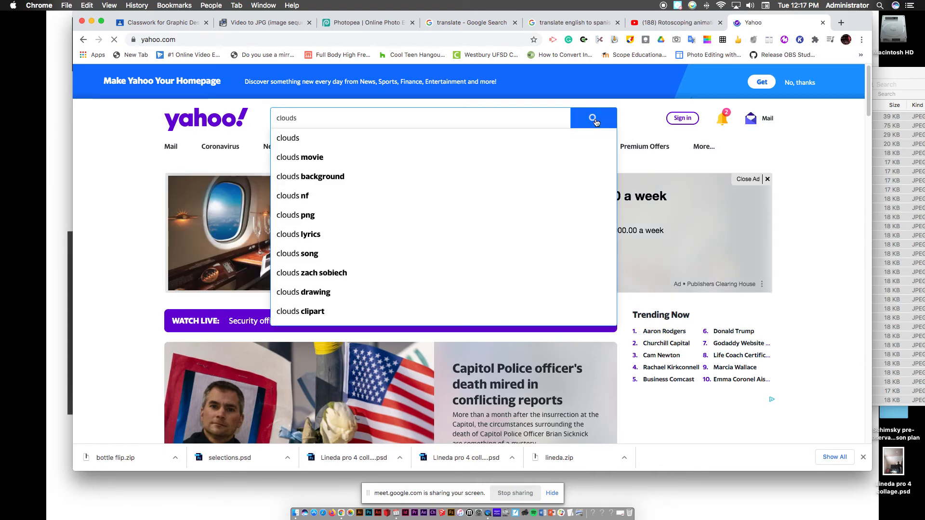
left_click(293, 139)
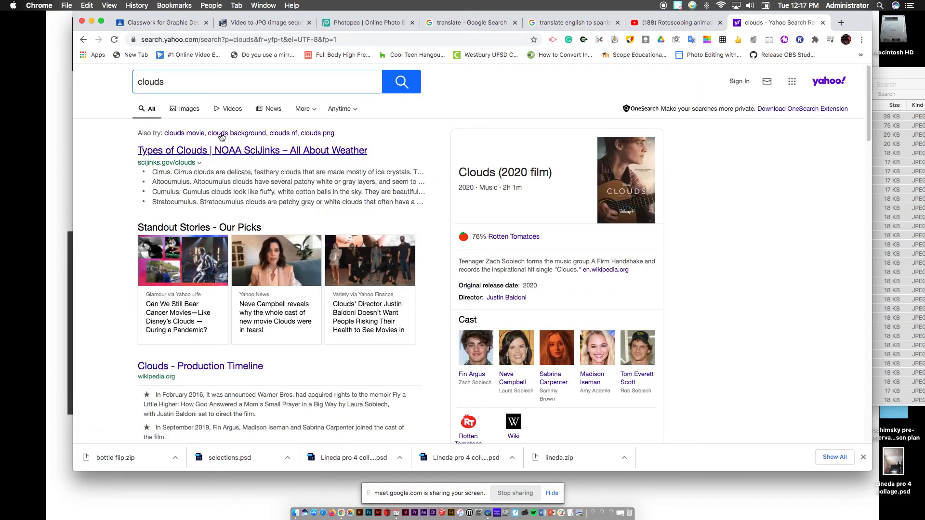
left_click(190, 109)
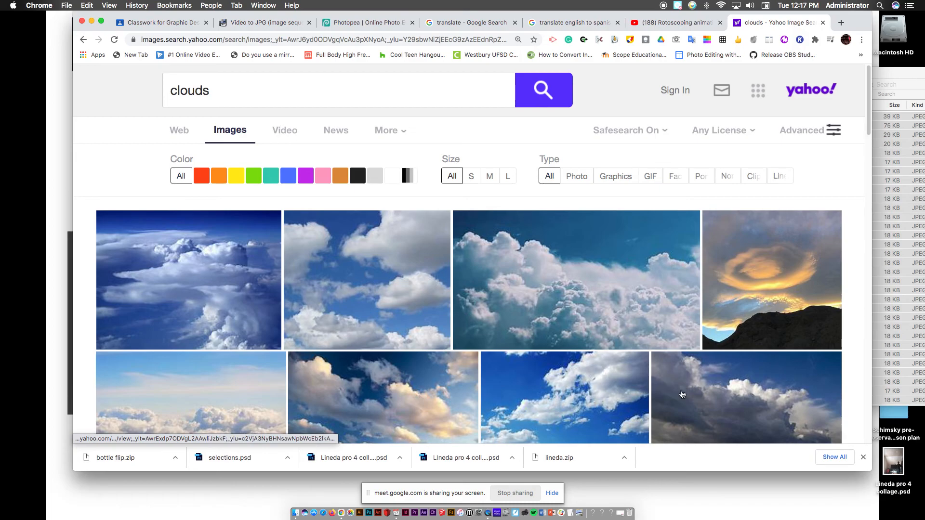
- Preview the Storm Clouds image in a separate browser window, place it into the Photopea document above the sky layer, and close that window
left_click(747, 397)
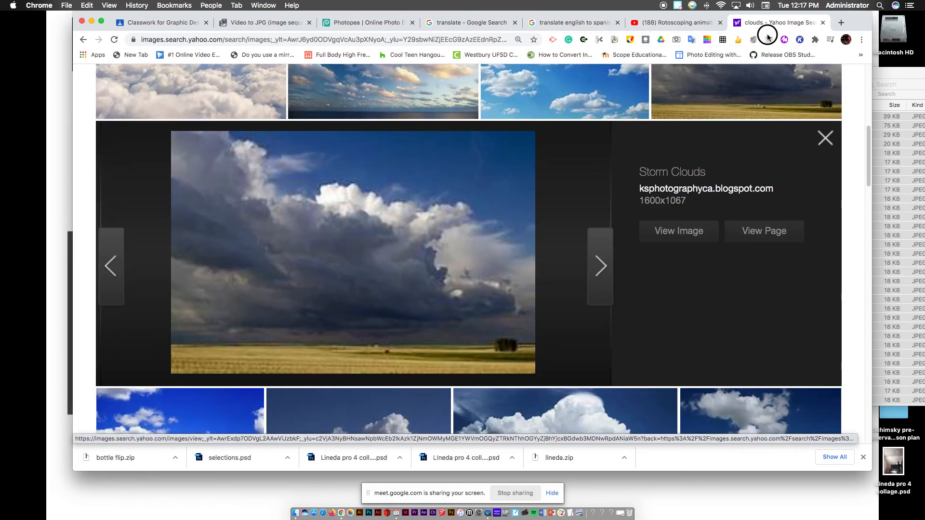
left_click_drag(775, 23, 841, 206)
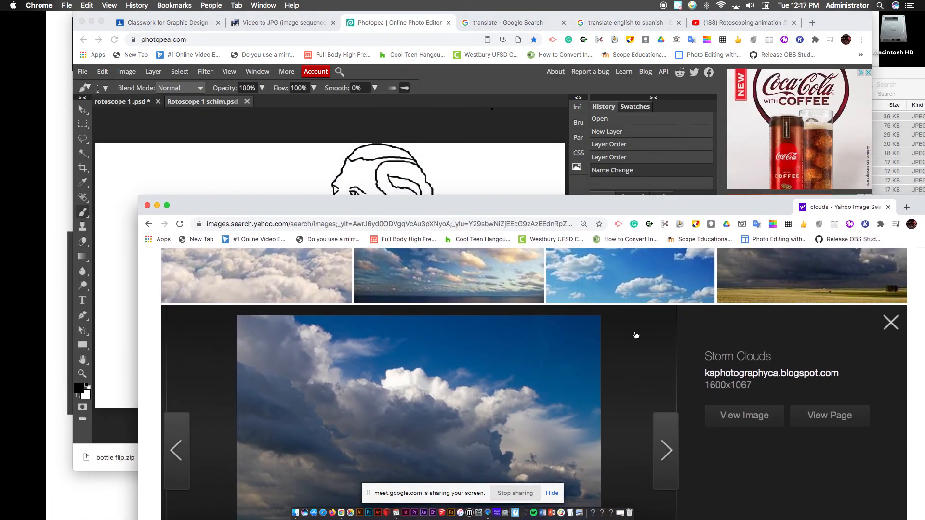
left_click_drag(476, 374, 466, 182)
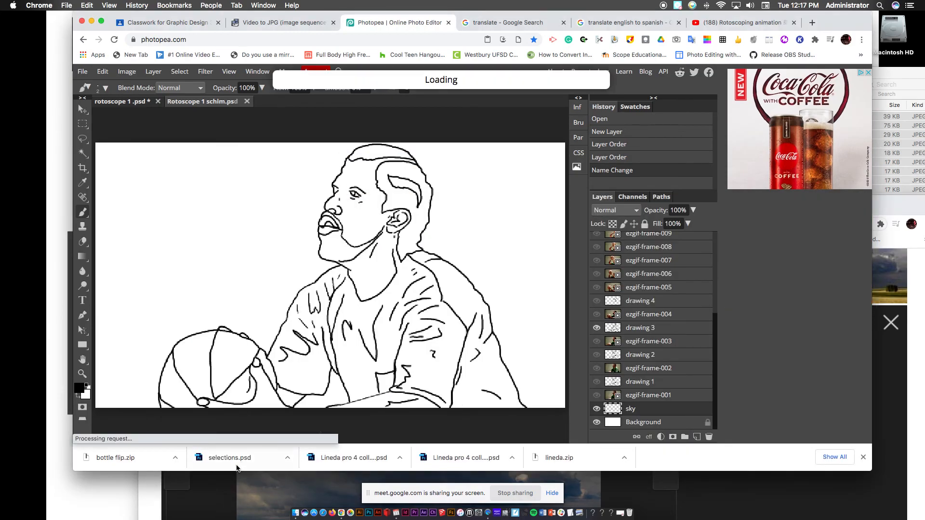
left_click(229, 490)
key("super+w")
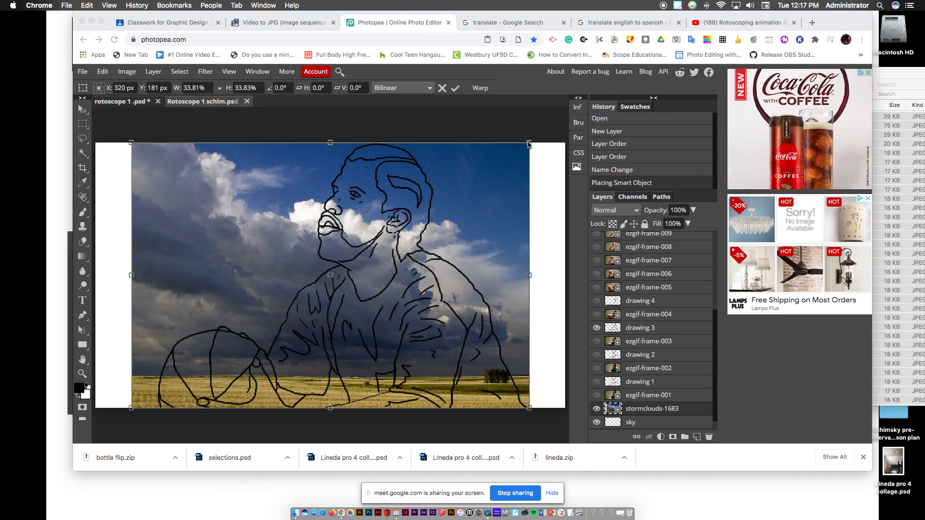
- Scale the placed storm clouds image proportionally to about 49% so it covers the whole canvas
left_click_drag(529, 144, 592, 100)
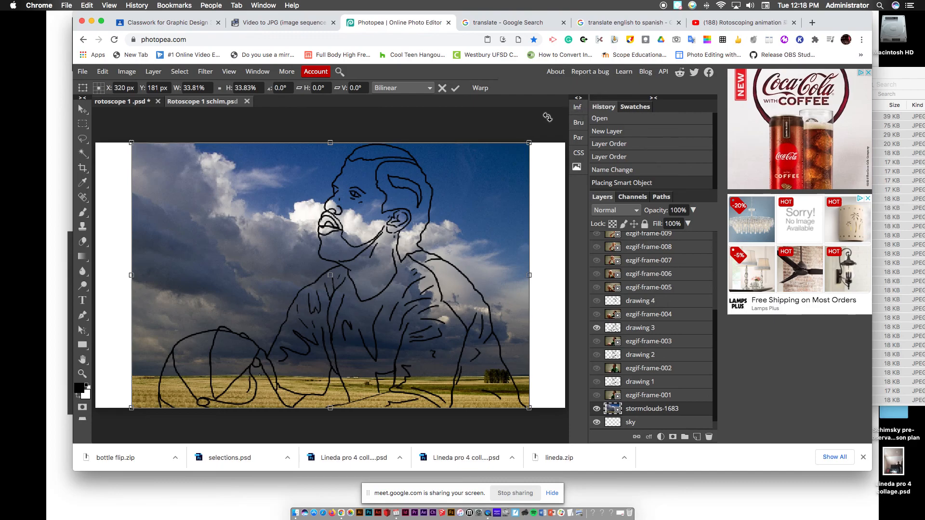
left_click(455, 90)
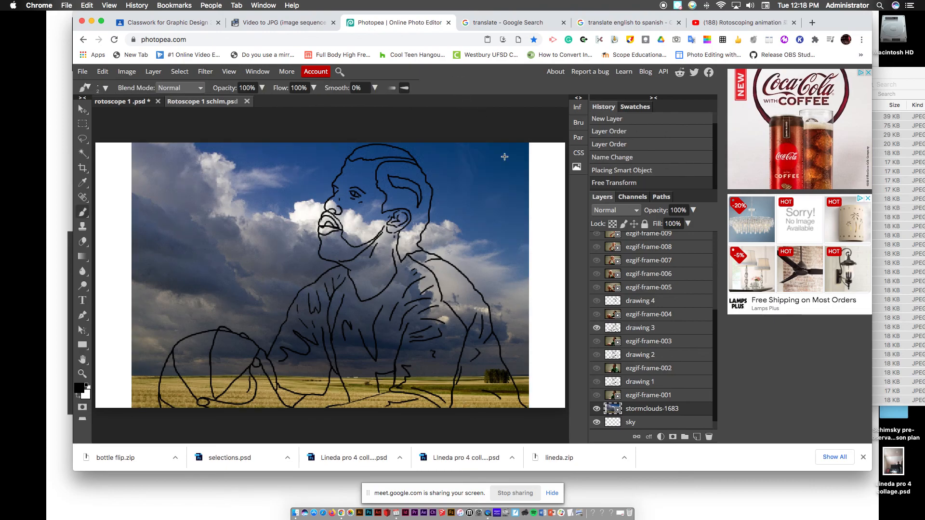
key("alt+ctrl+t")
left_click_drag(529, 142, 621, 86)
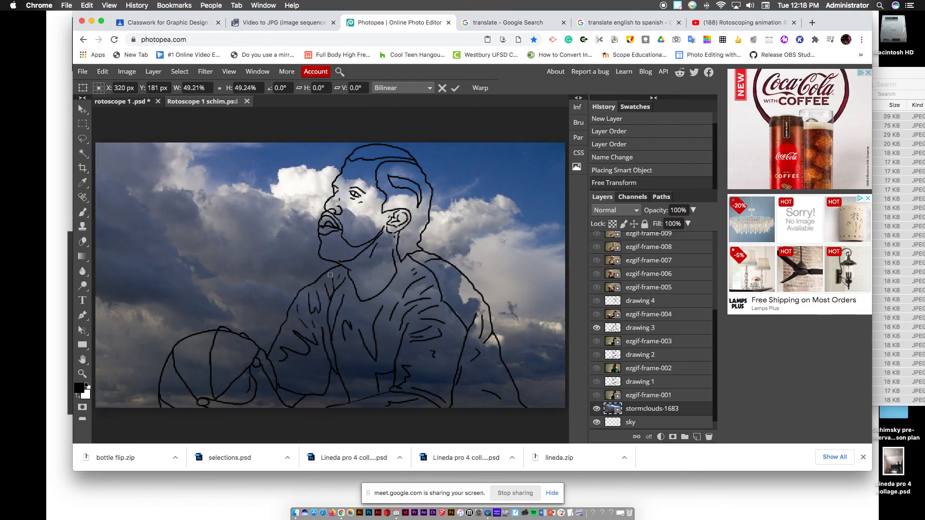
key("Return")
- Rasterize the stormclouds-1683 layer
key("b")
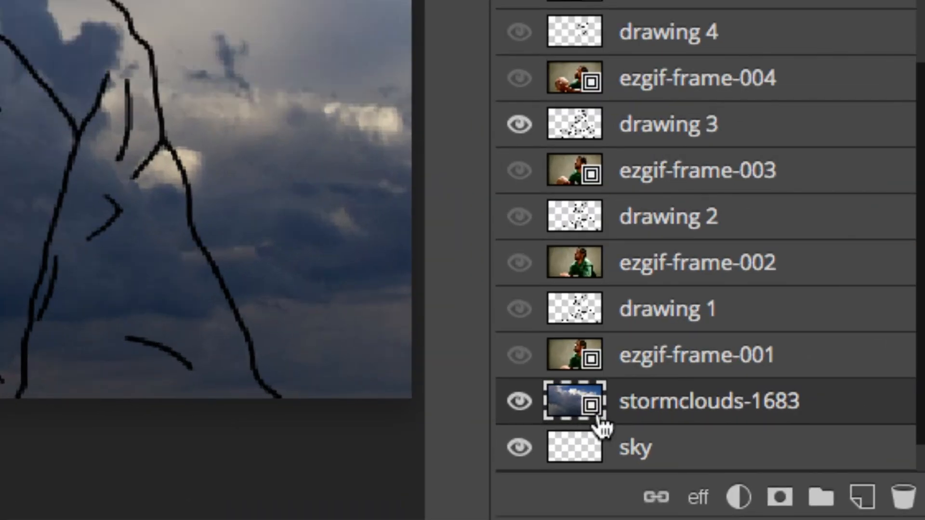
right_click(663, 410)
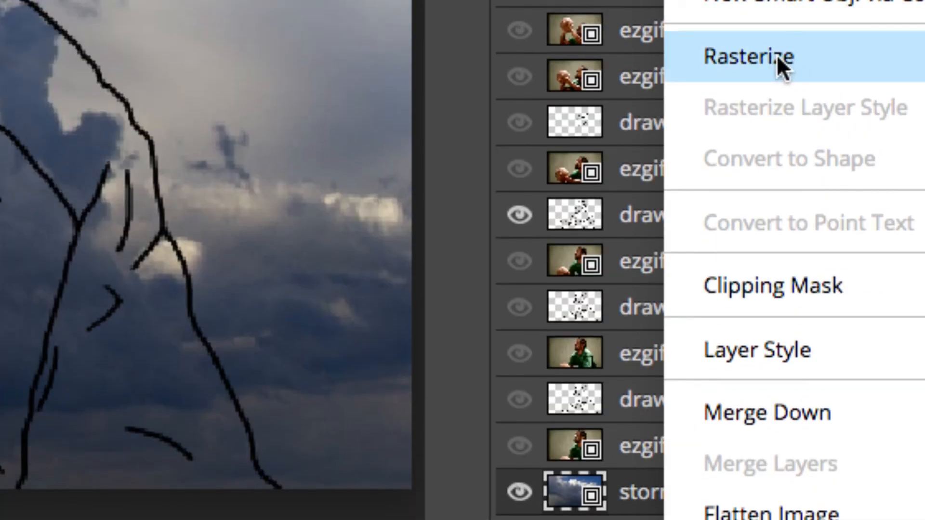
left_click(783, 54)
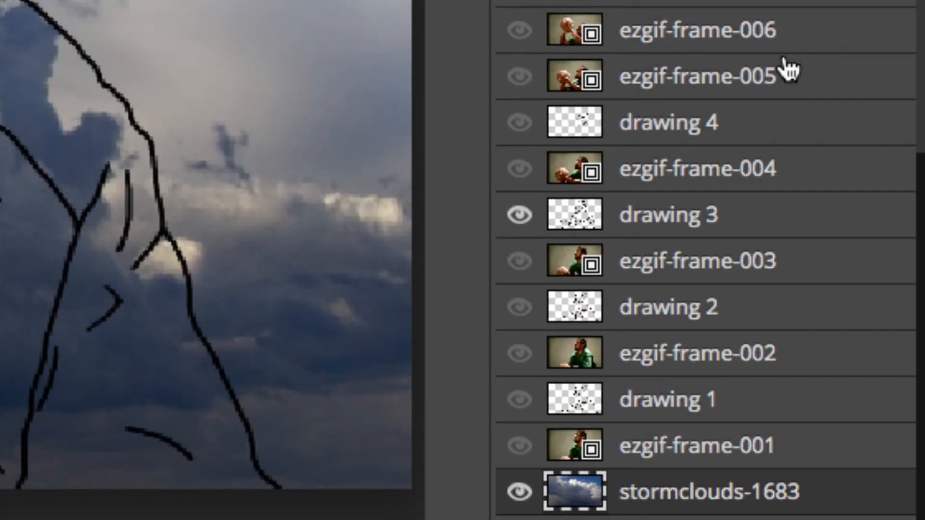